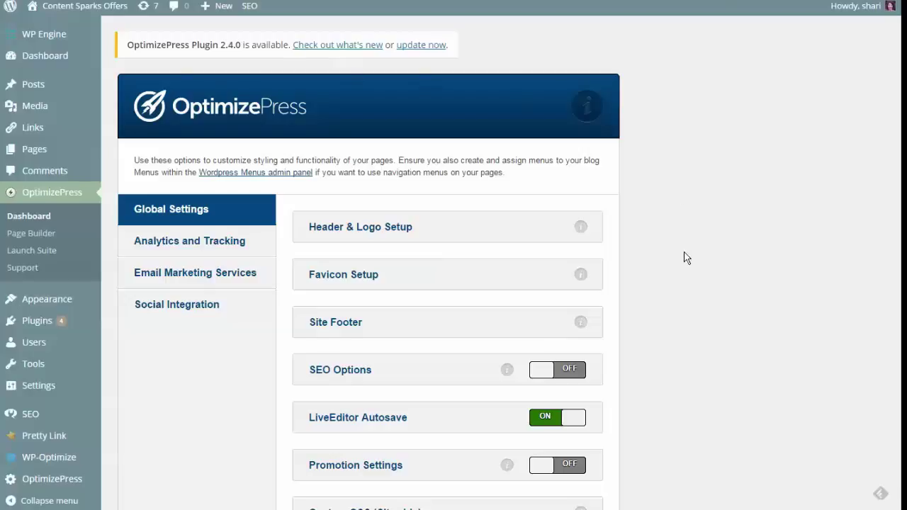
- Start a new page in the OptimizePress Page Builder and choose to use a content template
{"action": "scroll", "coordinate": [686, 258], "scroll_direction": "down", "scroll_amount": 2}
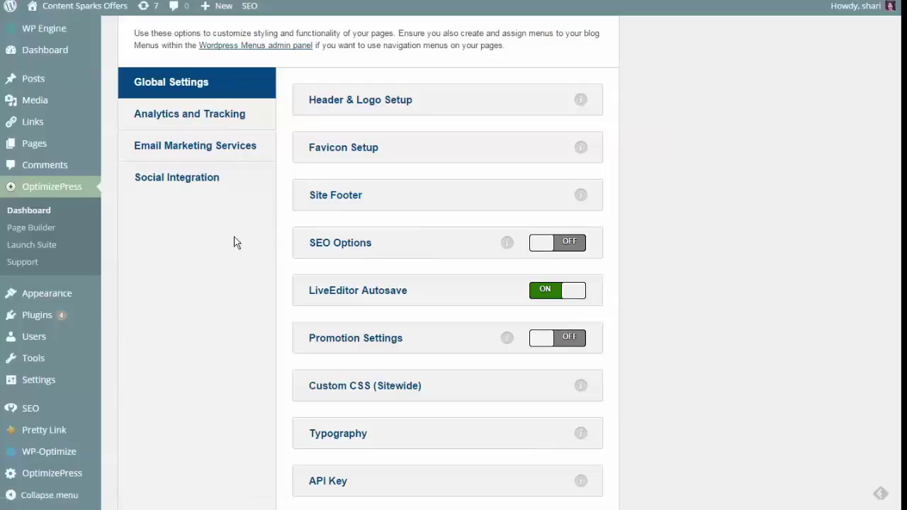
{"action": "left_click", "coordinate": [39, 228]}
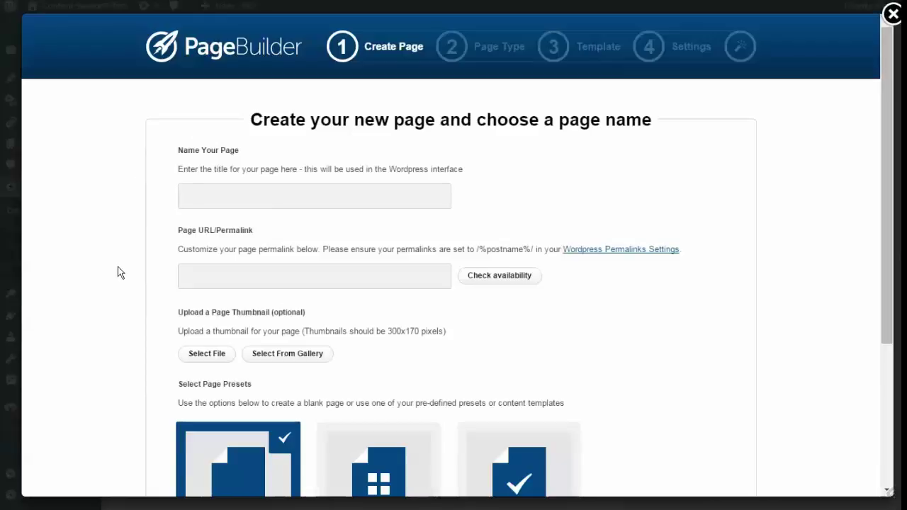
{"action": "scroll", "coordinate": [118, 268], "scroll_direction": "down", "scroll_amount": 3}
{"action": "scroll", "coordinate": [117, 269], "scroll_direction": "down", "scroll_amount": 2}
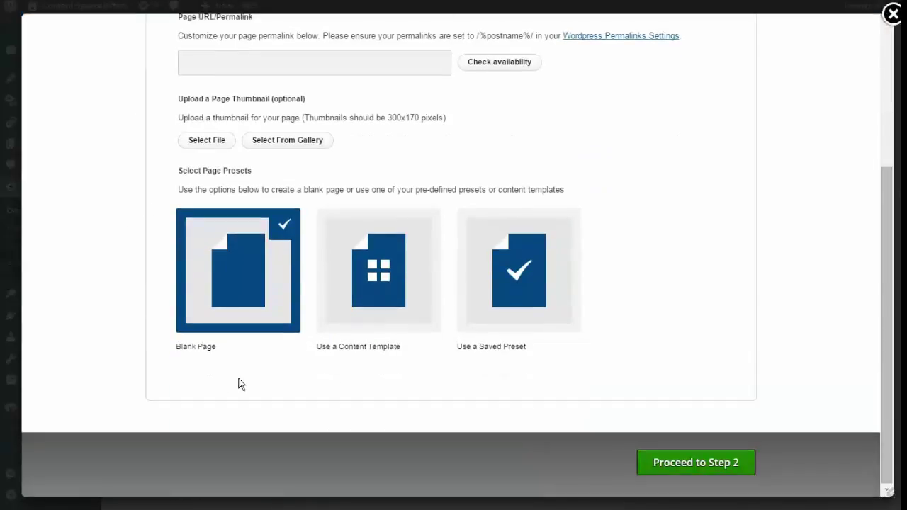
{"action": "left_click", "coordinate": [366, 291]}
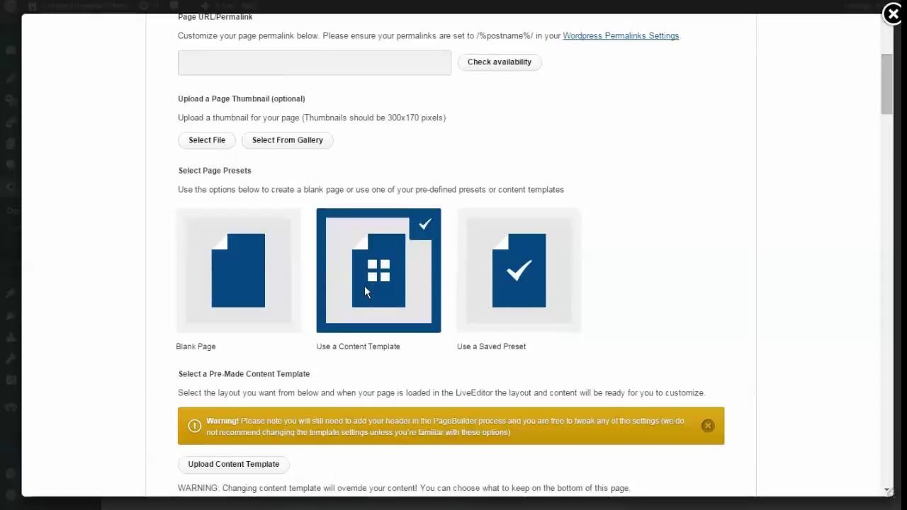
- Examine the pre-made content templates across the home, membership, opt-in, other, sales and webinar page categories
{"action": "scroll", "coordinate": [685, 282], "scroll_direction": "down", "scroll_amount": 3}
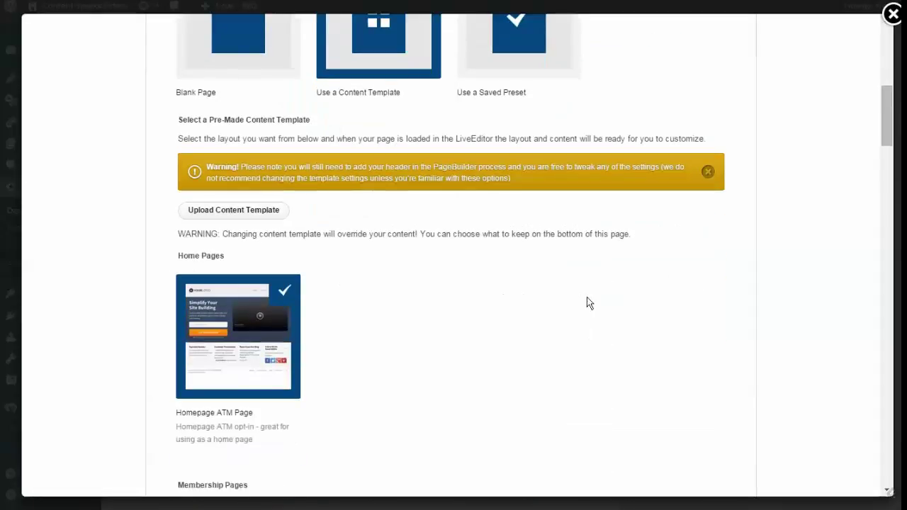
{"action": "scroll", "coordinate": [584, 303], "scroll_direction": "down", "scroll_amount": 3}
{"action": "scroll", "coordinate": [425, 191], "scroll_direction": "down", "scroll_amount": 2}
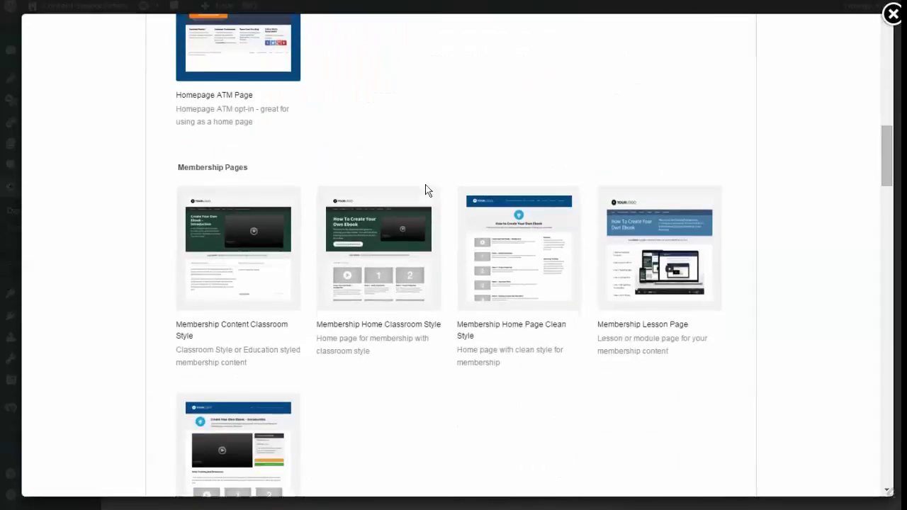
{"action": "scroll", "coordinate": [425, 191], "scroll_direction": "down", "scroll_amount": 1}
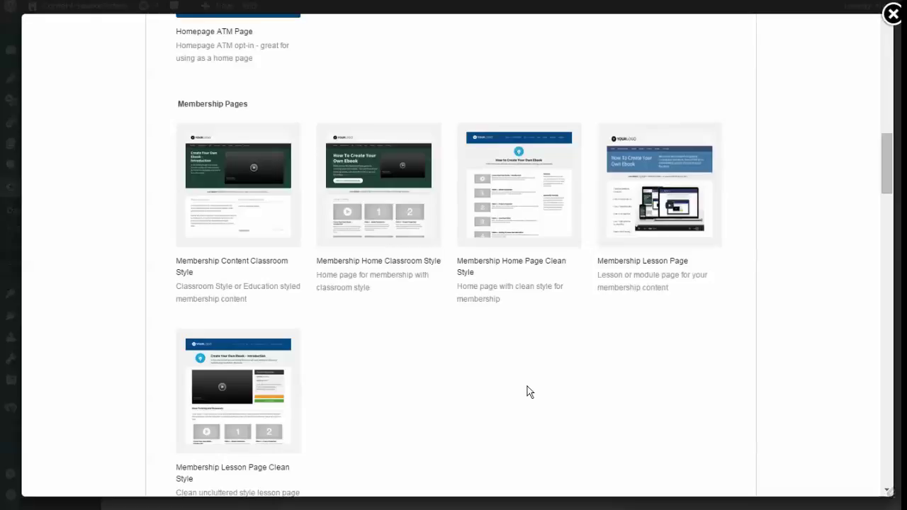
{"action": "scroll", "coordinate": [527, 387], "scroll_direction": "down", "scroll_amount": 3}
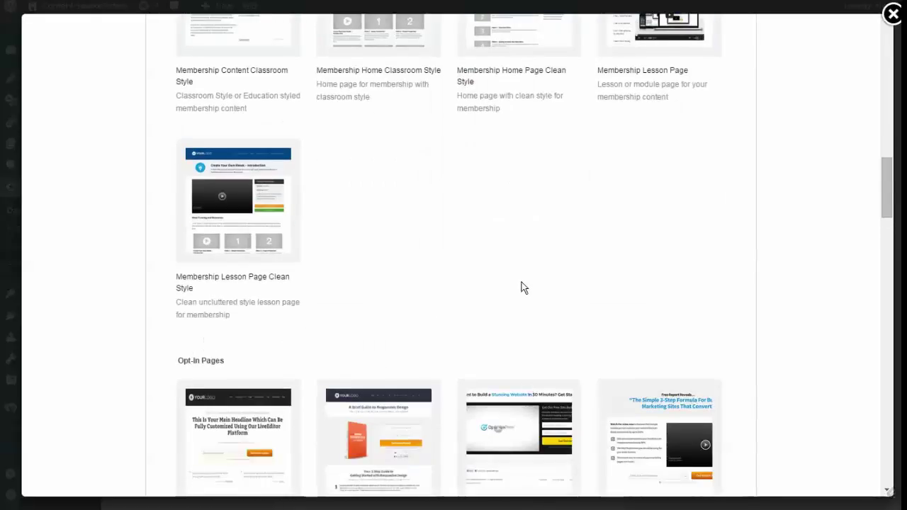
{"action": "scroll", "coordinate": [522, 287], "scroll_direction": "down", "scroll_amount": 4}
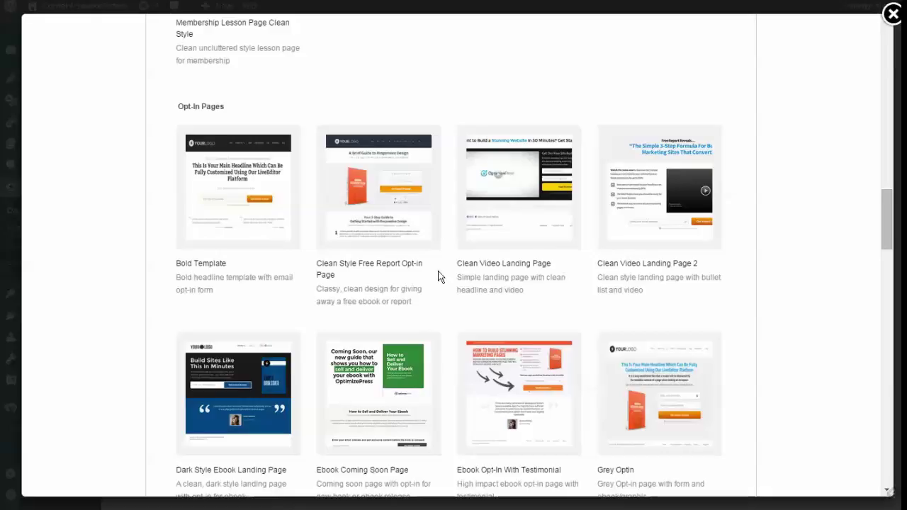
{"action": "scroll", "coordinate": [442, 276], "scroll_direction": "down", "scroll_amount": 4}
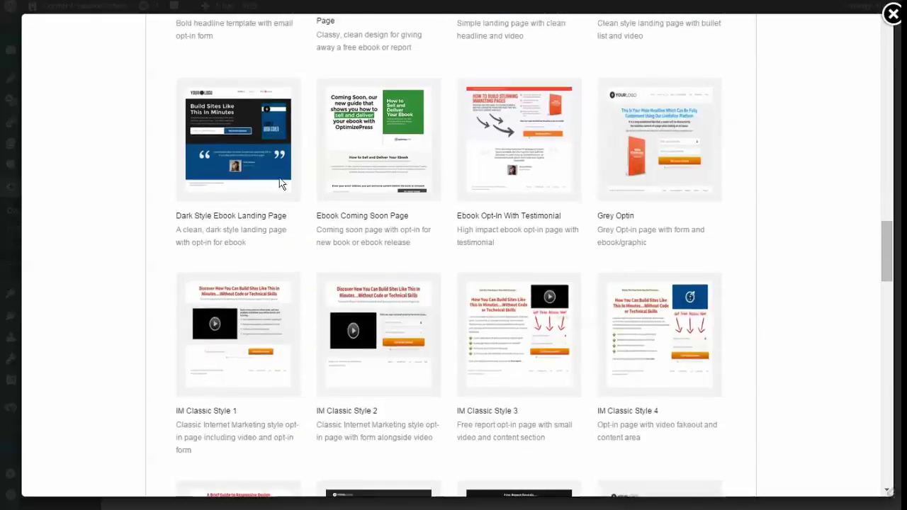
{"action": "scroll", "coordinate": [280, 213], "scroll_direction": "down", "scroll_amount": 5}
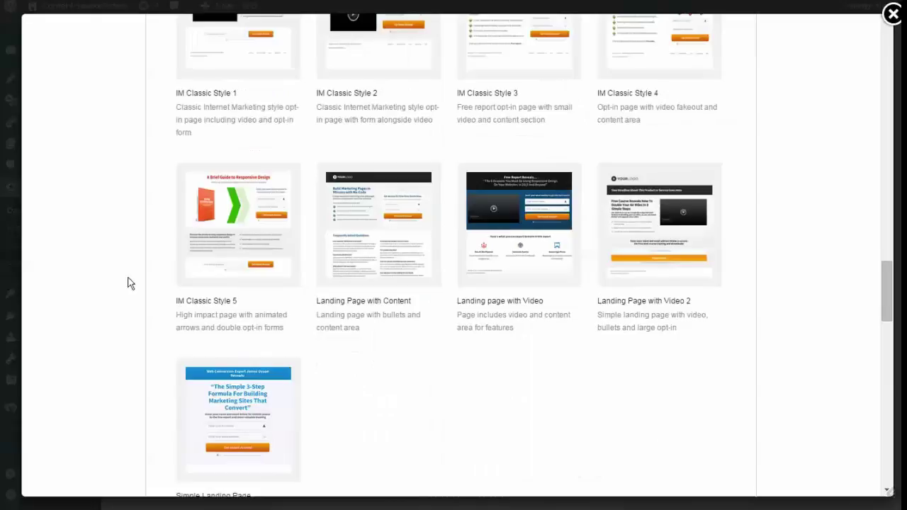
{"action": "scroll", "coordinate": [122, 289], "scroll_direction": "down", "scroll_amount": 4}
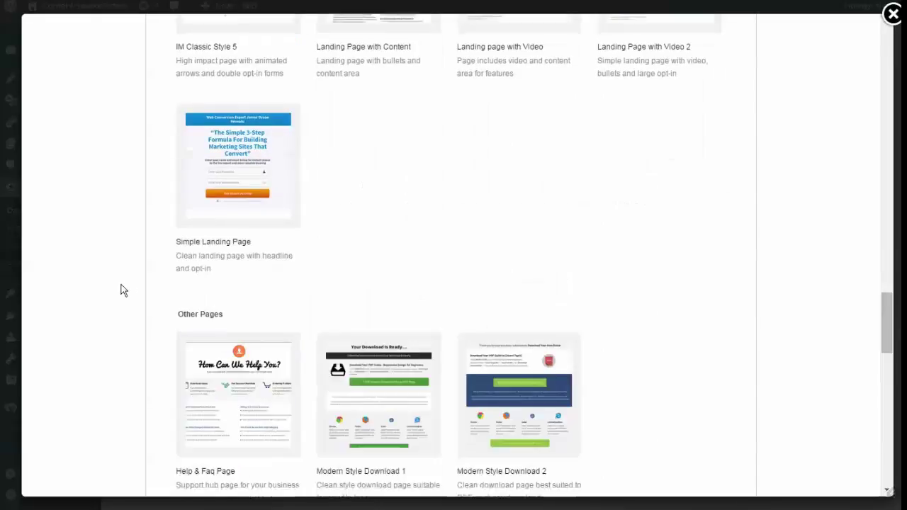
{"action": "scroll", "coordinate": [122, 289], "scroll_direction": "down", "scroll_amount": 3}
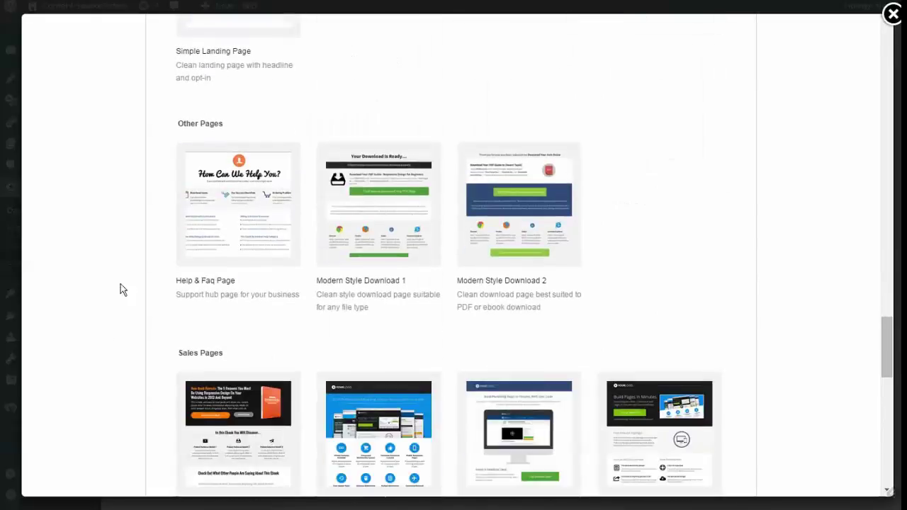
{"action": "scroll", "coordinate": [121, 284], "scroll_direction": "down", "scroll_amount": 4}
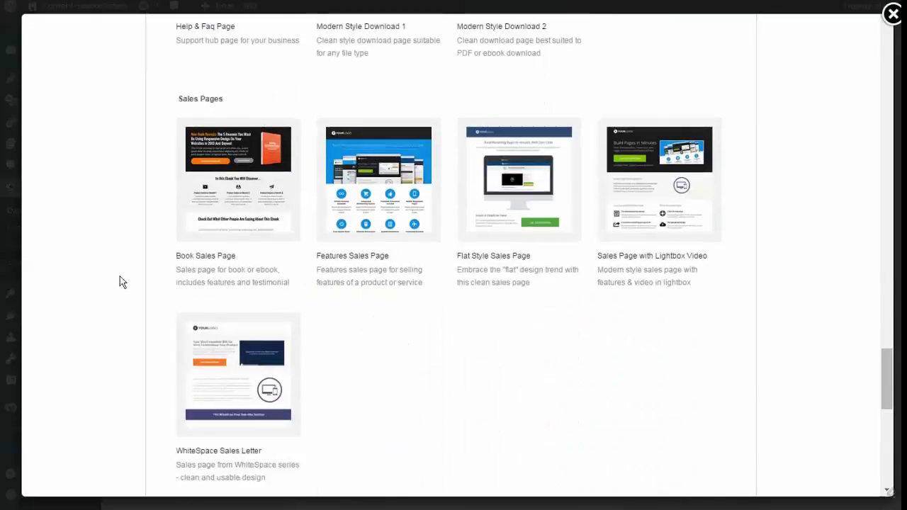
{"action": "scroll", "coordinate": [411, 297], "scroll_direction": "down", "scroll_amount": 1}
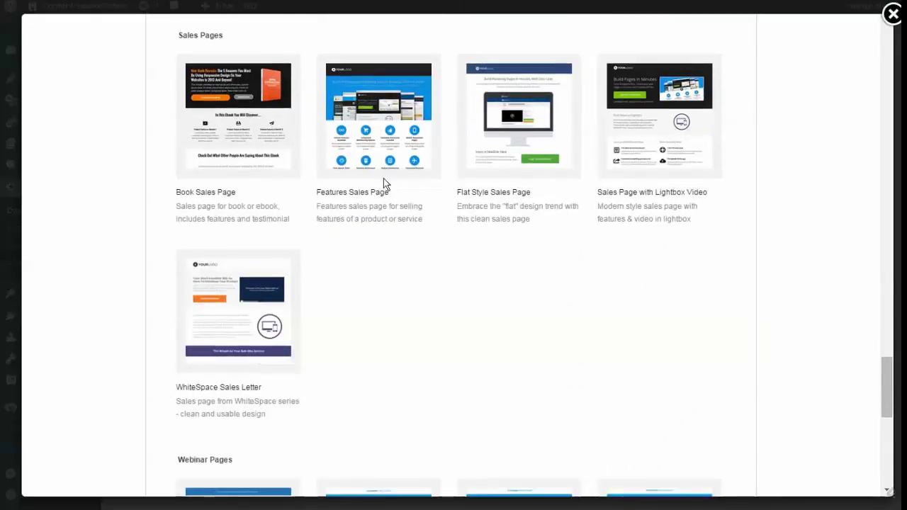
{"action": "scroll", "coordinate": [477, 326], "scroll_direction": "down", "scroll_amount": 4}
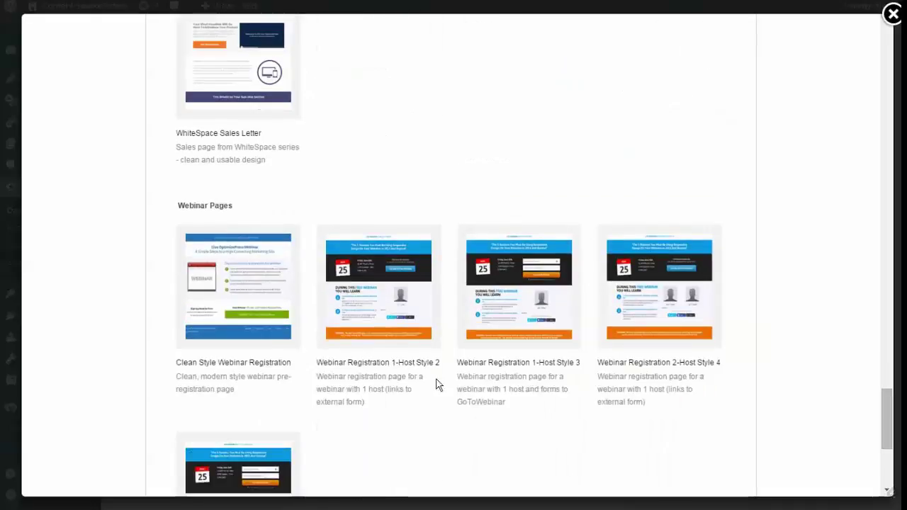
{"action": "scroll", "coordinate": [436, 384], "scroll_direction": "down", "scroll_amount": 4}
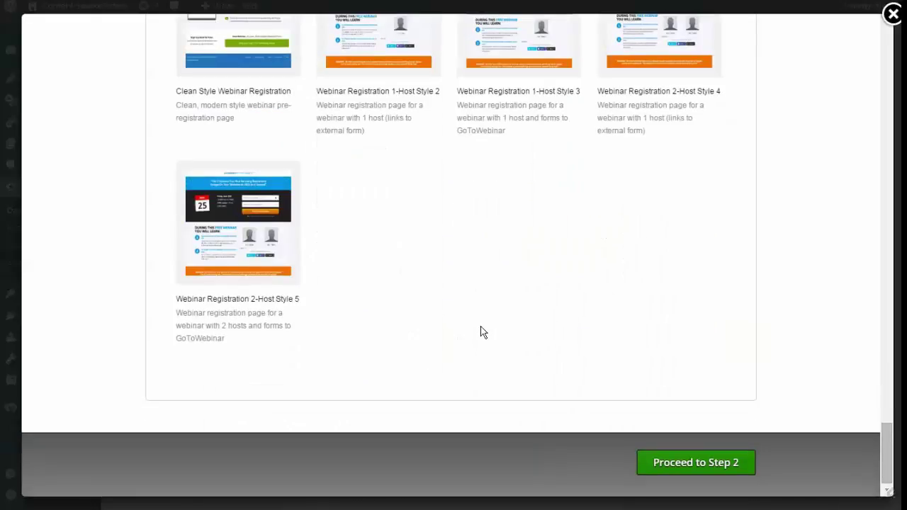
{"action": "scroll", "coordinate": [481, 332], "scroll_direction": "up", "scroll_amount": 15}
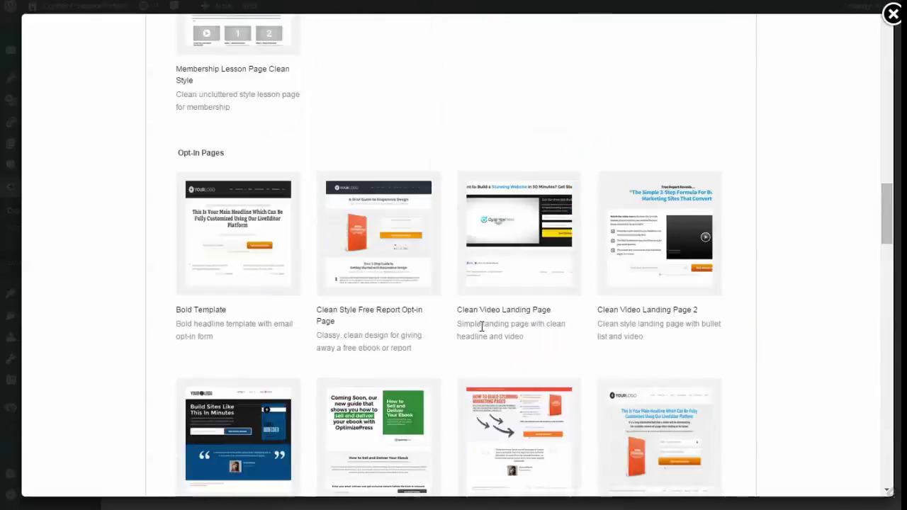
{"action": "scroll", "coordinate": [482, 326], "scroll_direction": "up", "scroll_amount": 10}
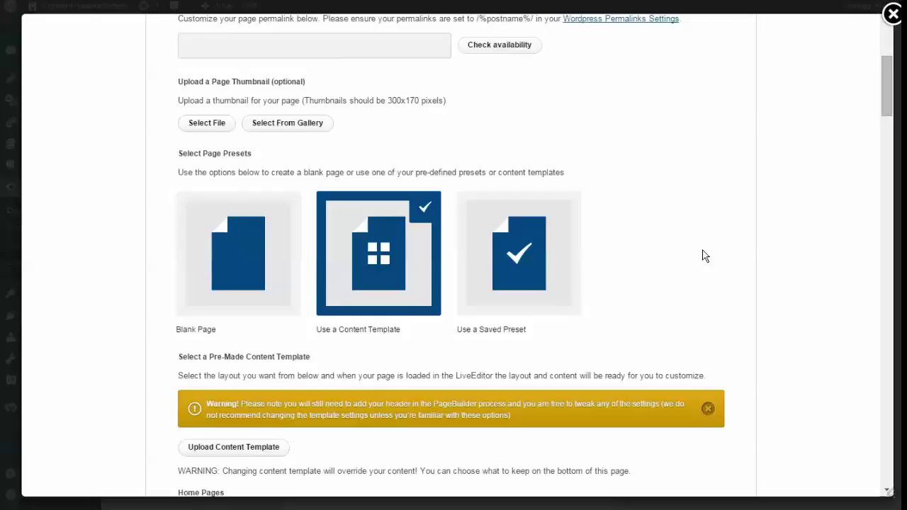
- Switch the new page to a saved preset and look through the available saved page presets
{"action": "left_click", "coordinate": [523, 263]}
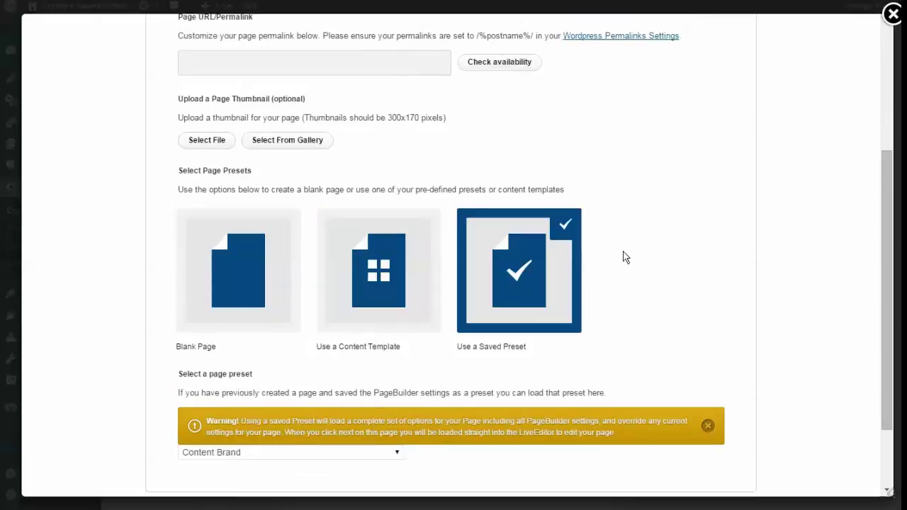
{"action": "scroll", "coordinate": [640, 255], "scroll_direction": "down", "scroll_amount": 3}
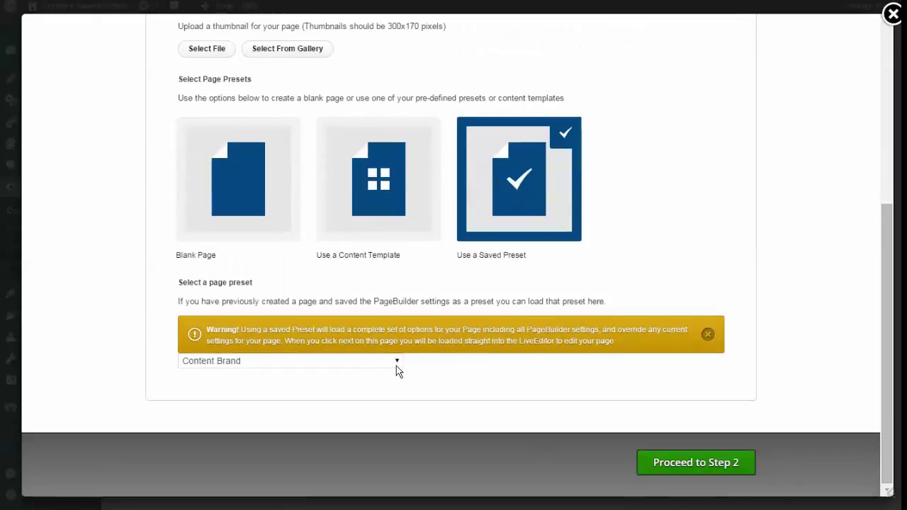
{"action": "left_click", "coordinate": [396, 366]}
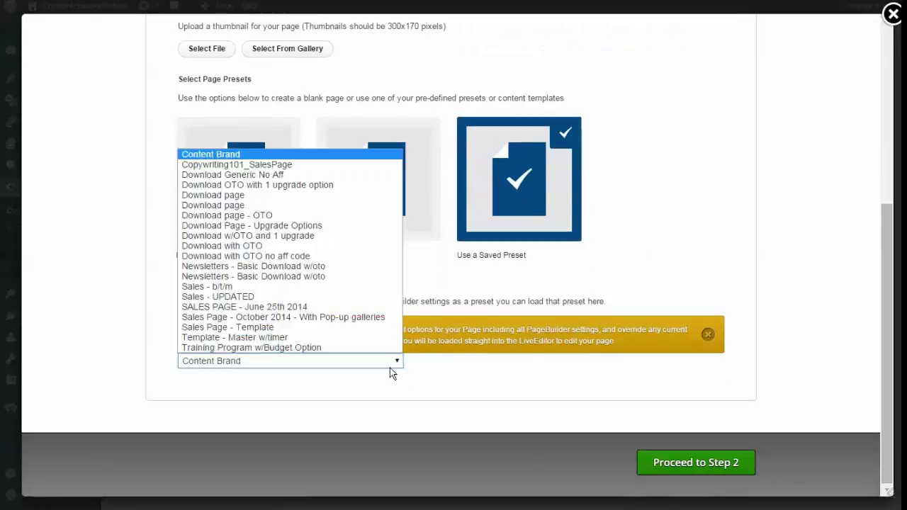
{"action": "left_click", "coordinate": [451, 383]}
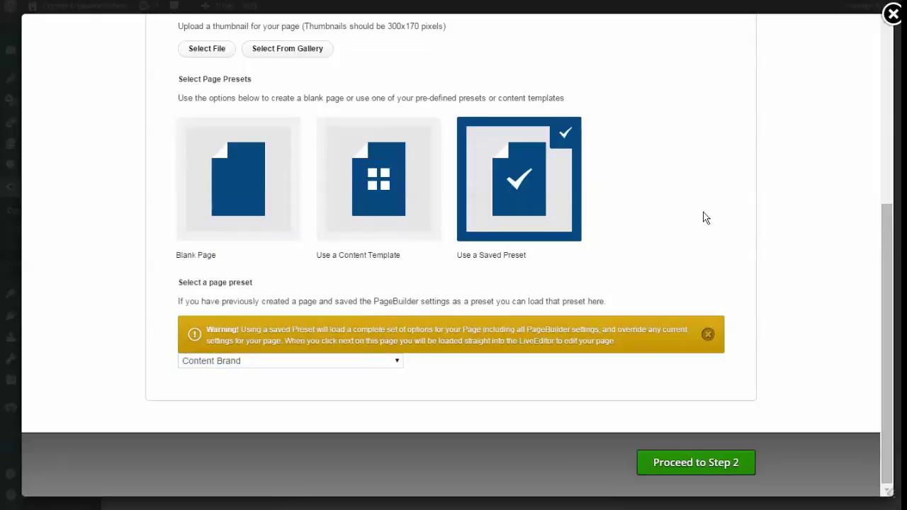
- Close the Page Builder and discard the unsaved new page
{"action": "scroll", "coordinate": [703, 218], "scroll_direction": "up", "scroll_amount": 5}
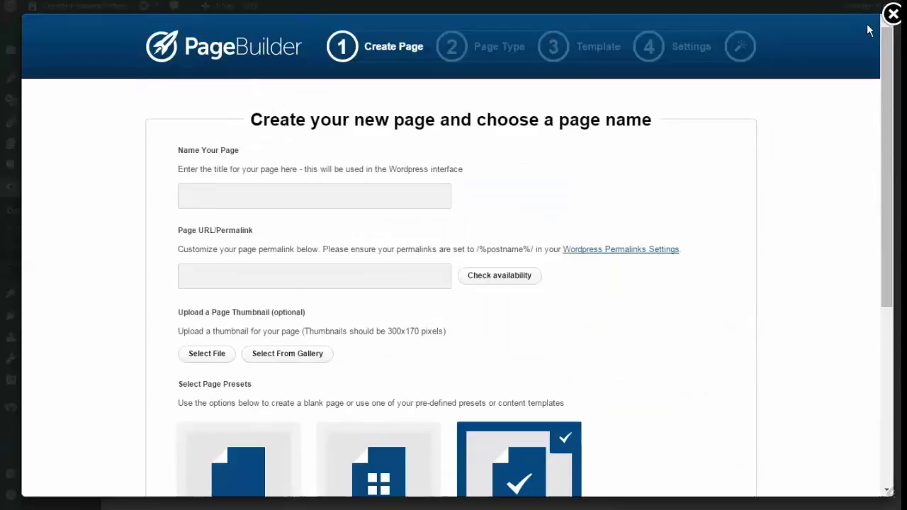
{"action": "left_click", "coordinate": [892, 14]}
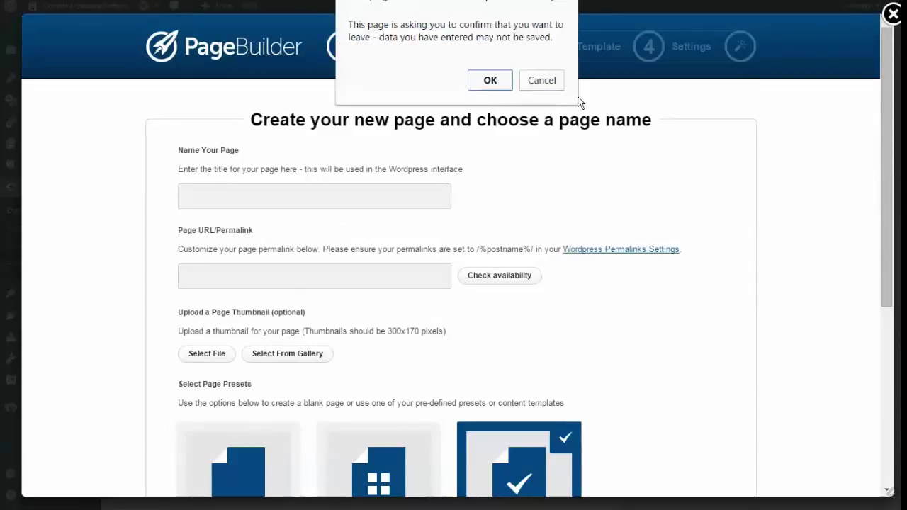
{"action": "left_click", "coordinate": [541, 82]}
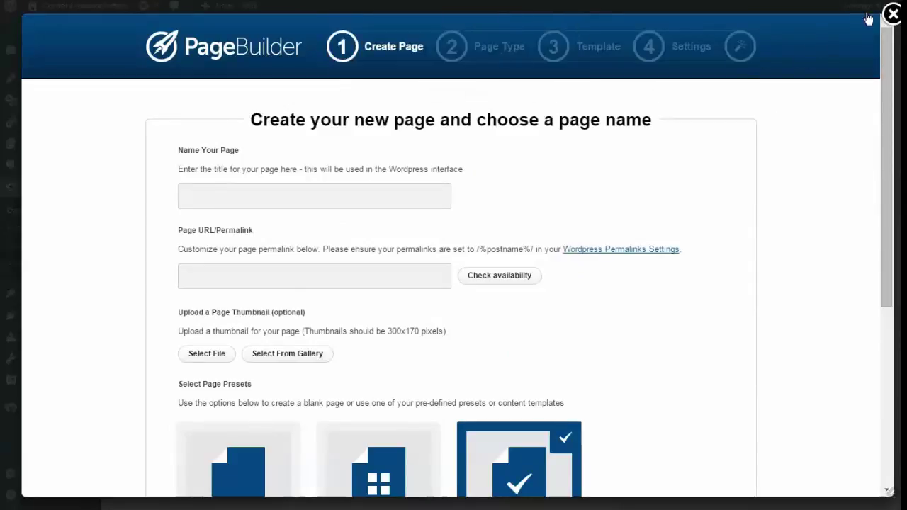
{"action": "left_click", "coordinate": [892, 14]}
{"action": "left_click", "coordinate": [493, 84]}
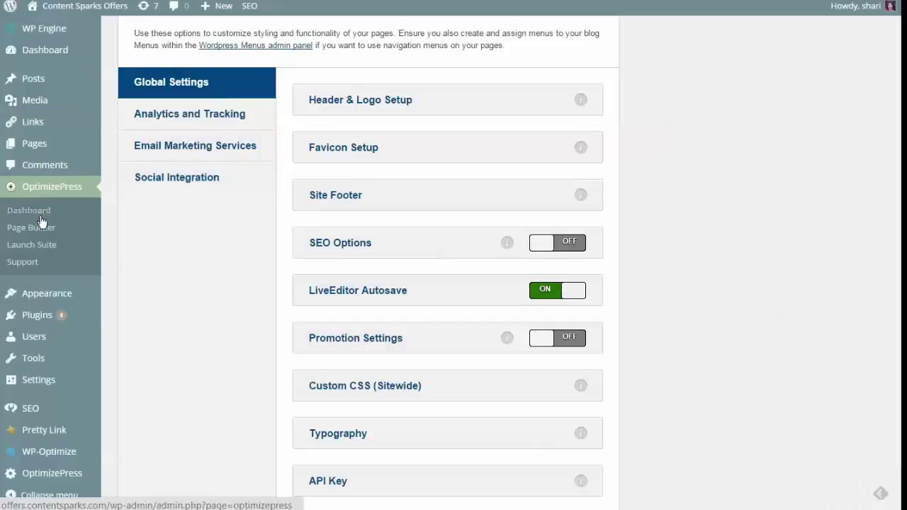
- List the published pages with the newest first and clone the Copywriting 101 for Small Businesses page
{"action": "left_click", "coordinate": [34, 146]}
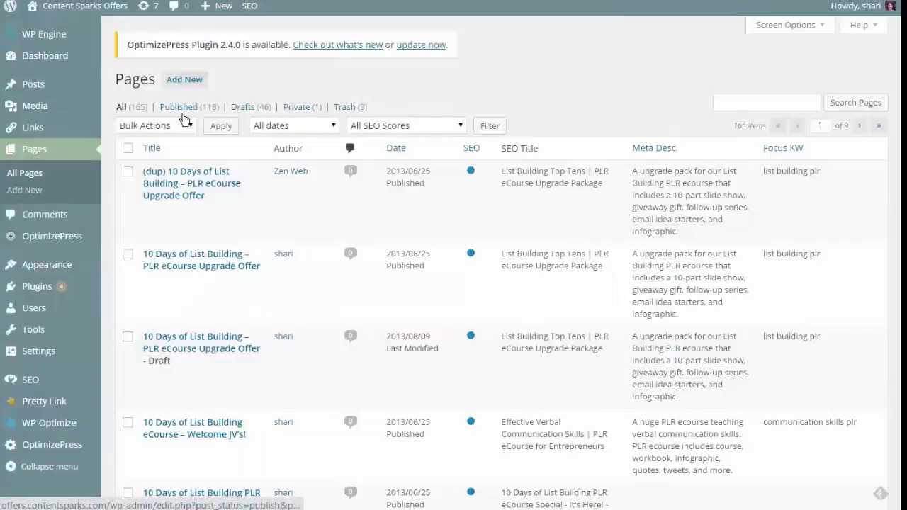
{"action": "left_click", "coordinate": [177, 110]}
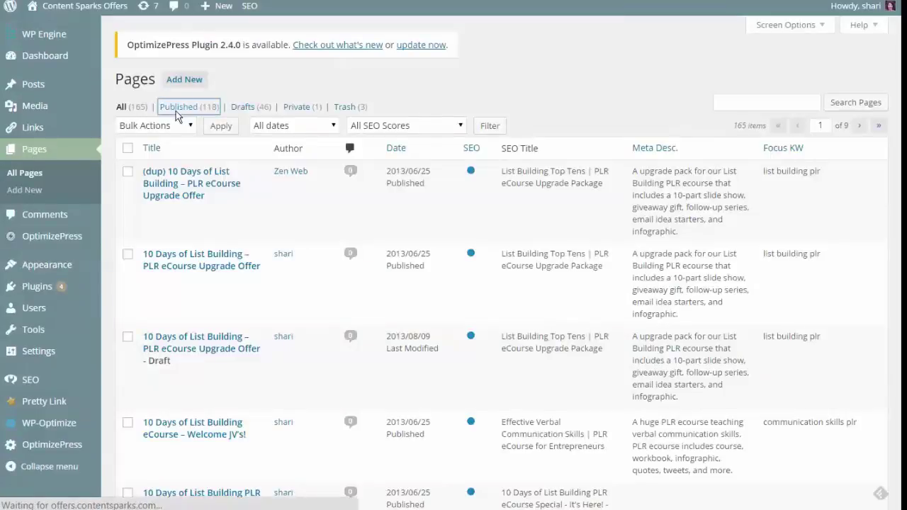
{"action": "left_click", "coordinate": [399, 152]}
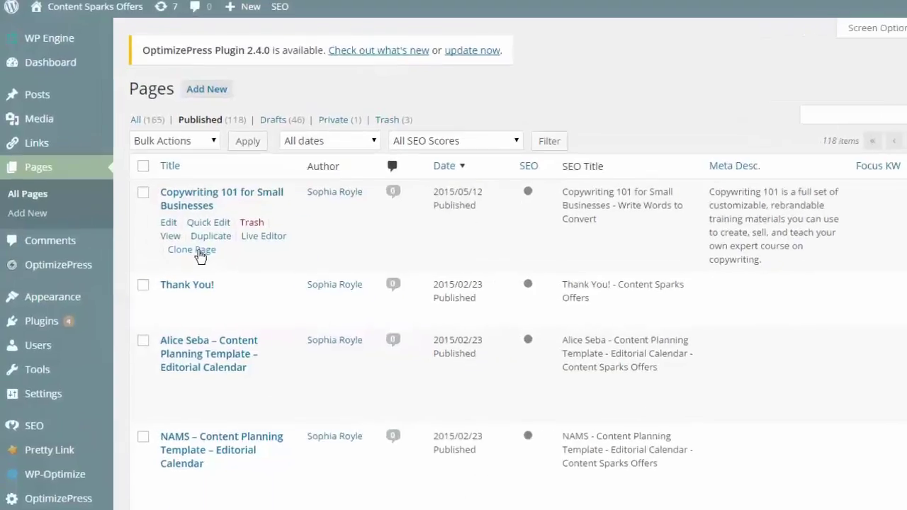
{"action": "left_click", "coordinate": [186, 226]}
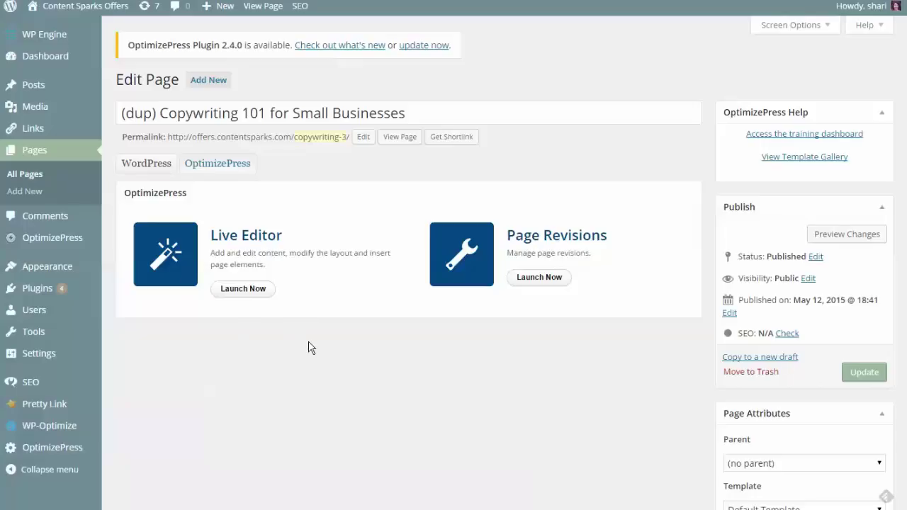
- Review the cloned page's WordPress and Yoast SEO settings and return to its OptimizePress options
{"action": "left_click", "coordinate": [142, 165]}
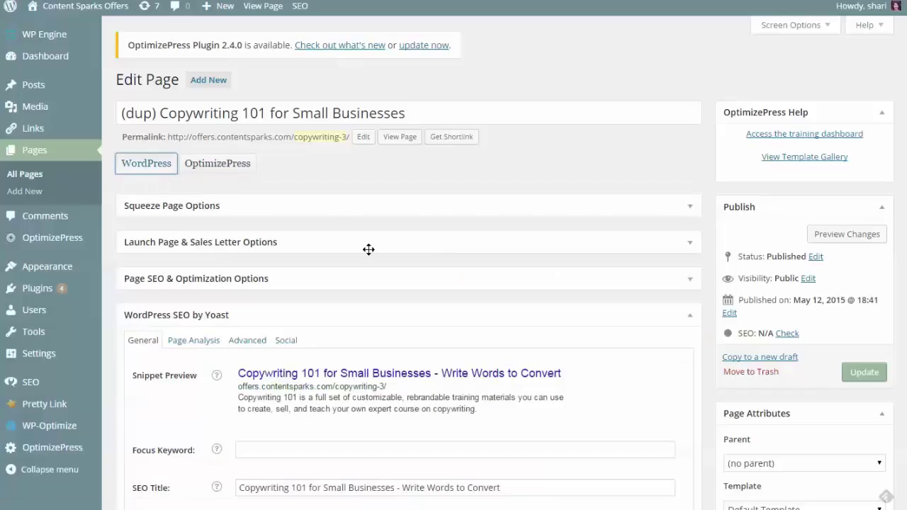
{"action": "scroll", "coordinate": [368, 250], "scroll_direction": "down", "scroll_amount": 1}
{"action": "scroll", "coordinate": [368, 249], "scroll_direction": "down", "scroll_amount": 1}
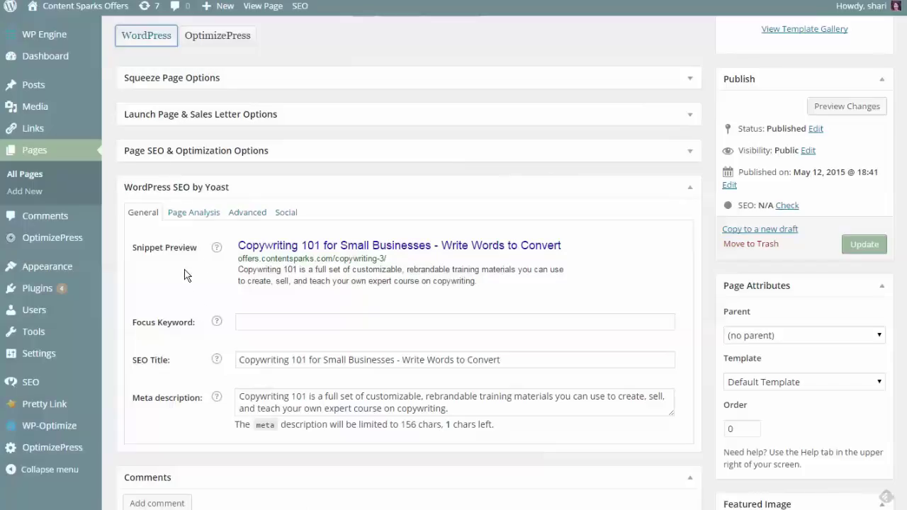
{"action": "scroll", "coordinate": [214, 301], "scroll_direction": "up", "scroll_amount": 1}
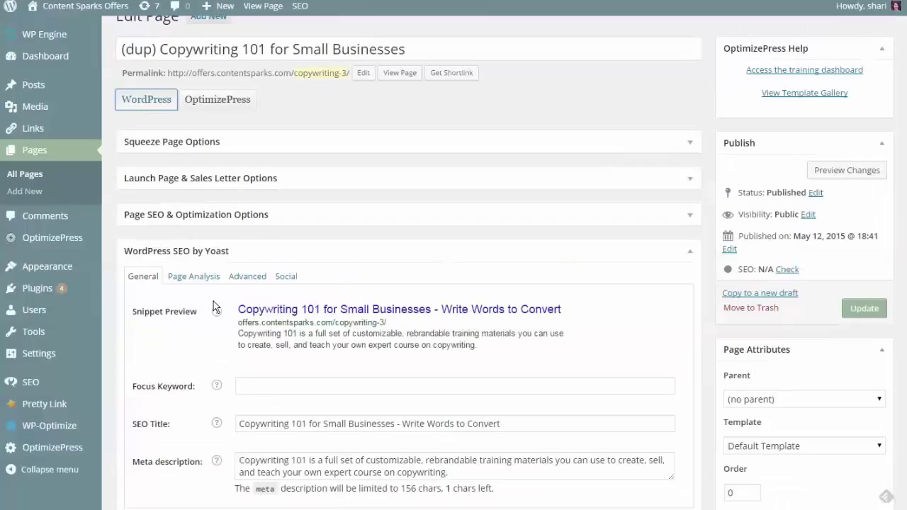
{"action": "left_click", "coordinate": [214, 102]}
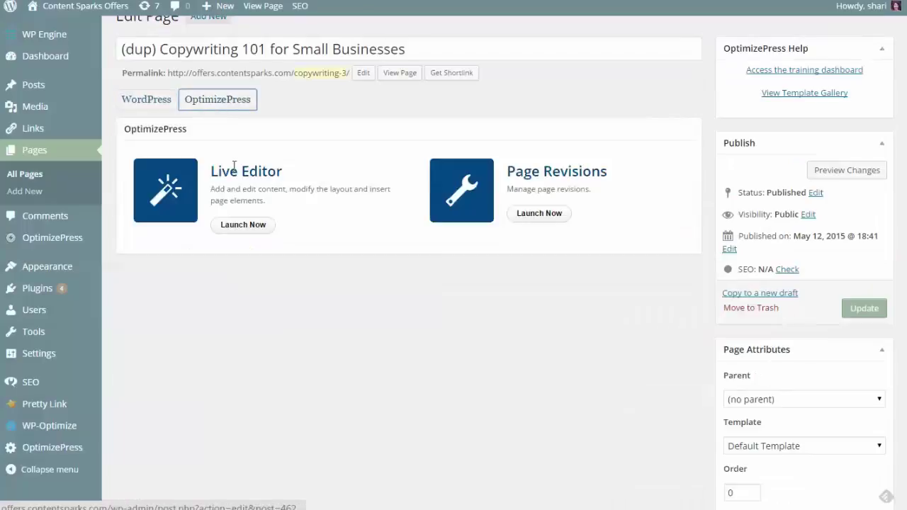
- Open the cloned page in the Live Editor and examine its logo, headline, product and introduction rows
{"action": "left_click", "coordinate": [232, 234]}
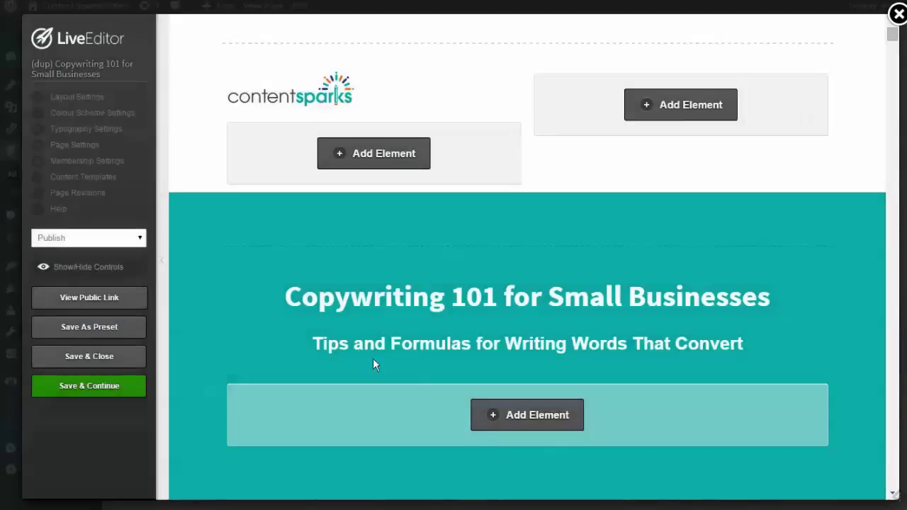
{"action": "mouse_move", "coordinate": [349, 238]}
{"action": "mouse_move", "coordinate": [330, 182]}
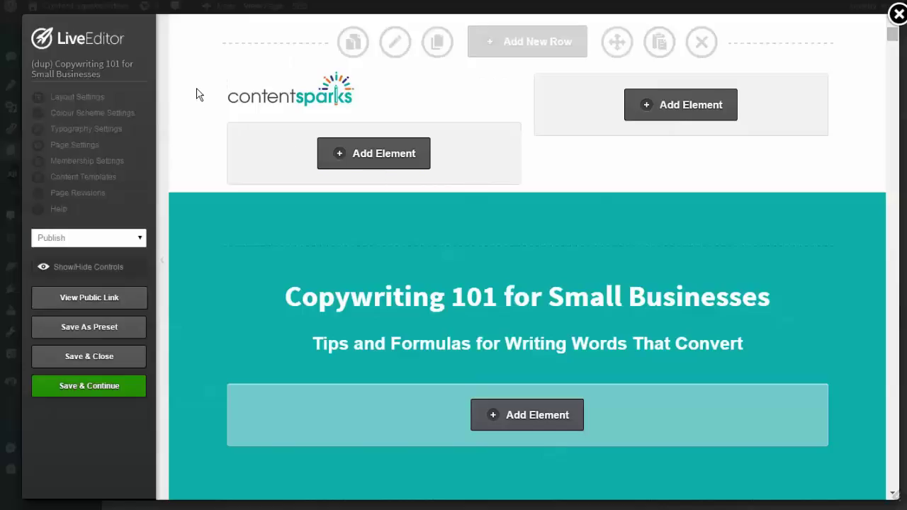
{"action": "scroll", "coordinate": [199, 82], "scroll_direction": "down", "scroll_amount": 3}
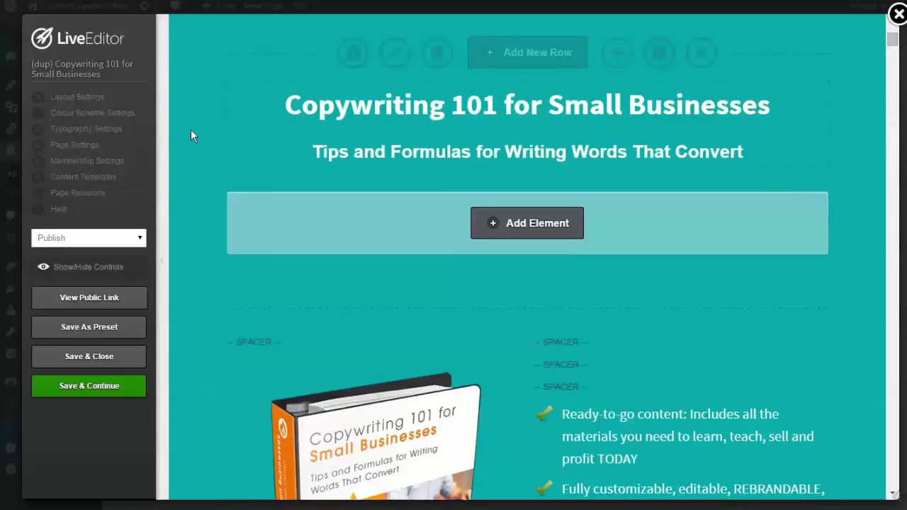
{"action": "scroll", "coordinate": [191, 129], "scroll_direction": "down", "scroll_amount": 4}
{"action": "scroll", "coordinate": [191, 129], "scroll_direction": "up", "scroll_amount": 7}
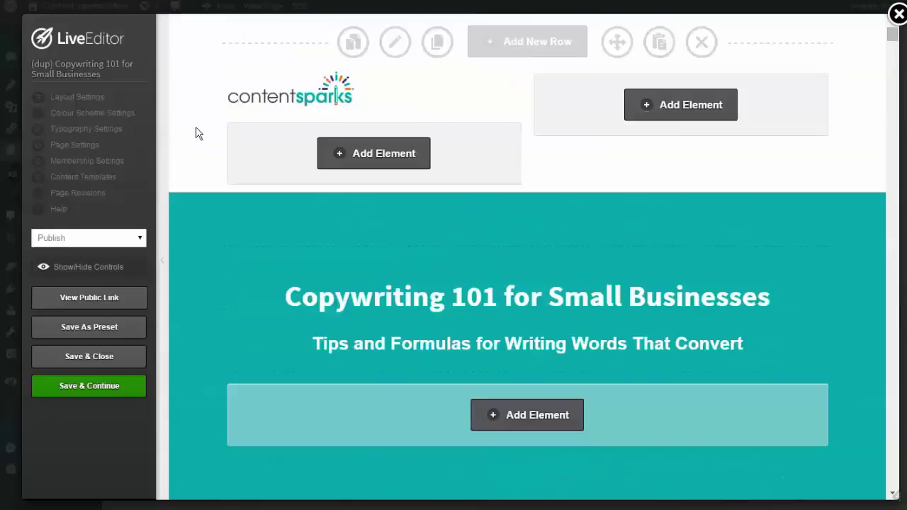
{"action": "mouse_move", "coordinate": [341, 106]}
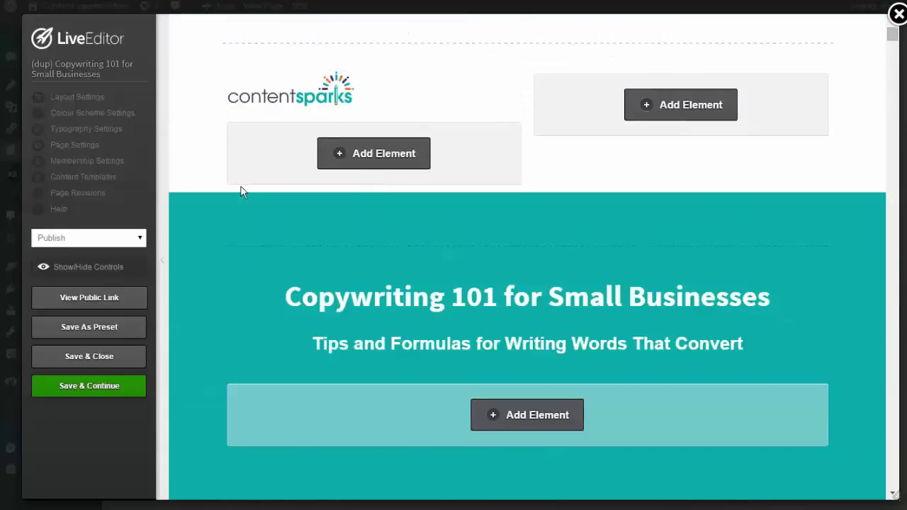
{"action": "scroll", "coordinate": [240, 185], "scroll_direction": "down", "scroll_amount": 5}
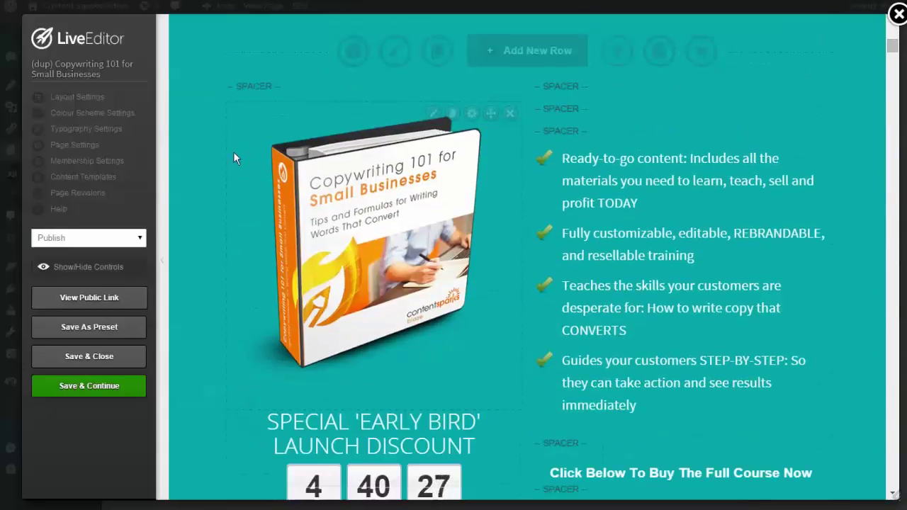
{"action": "scroll", "coordinate": [209, 176], "scroll_direction": "down", "scroll_amount": 6}
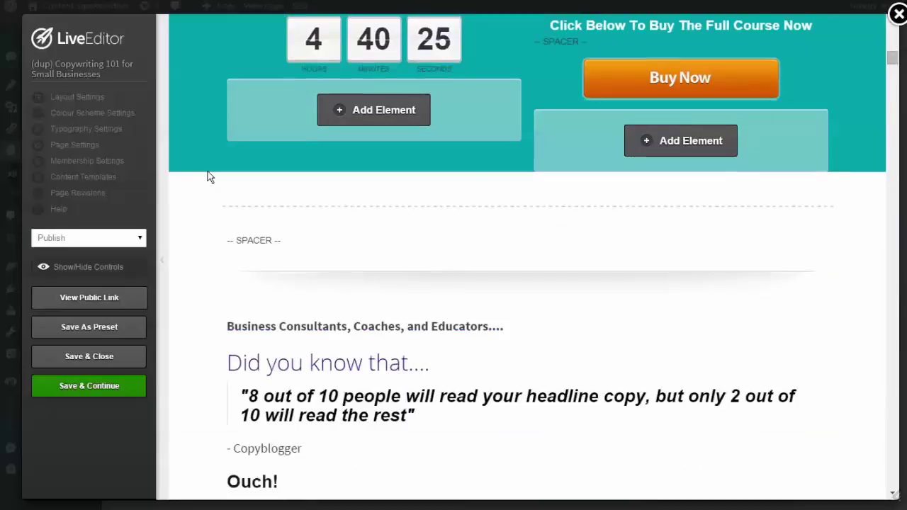
{"action": "scroll", "coordinate": [207, 176], "scroll_direction": "up", "scroll_amount": 12}
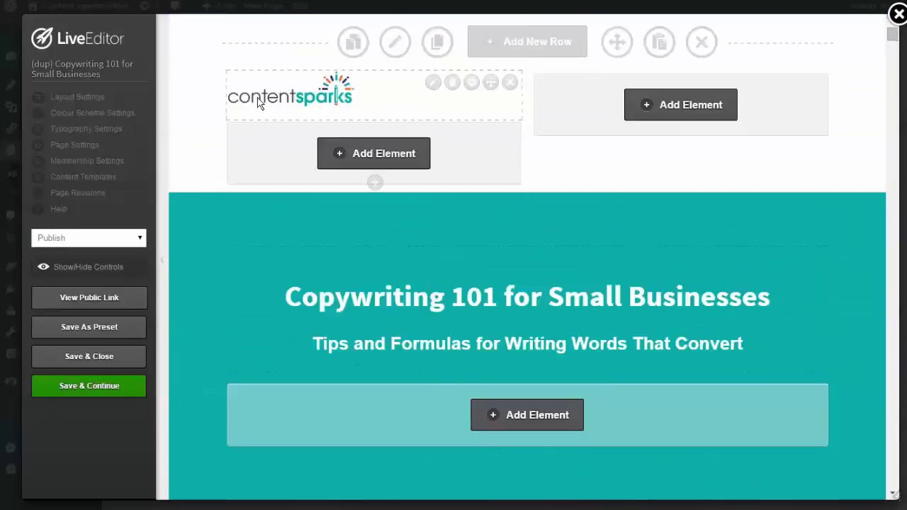
{"action": "scroll", "coordinate": [269, 103], "scroll_direction": "down", "scroll_amount": 2}
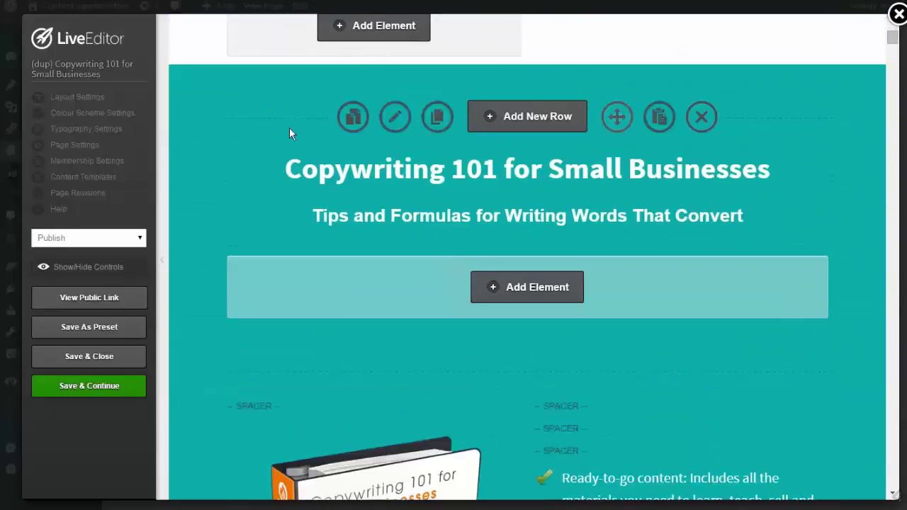
{"action": "scroll", "coordinate": [532, 192], "scroll_direction": "down", "scroll_amount": 3}
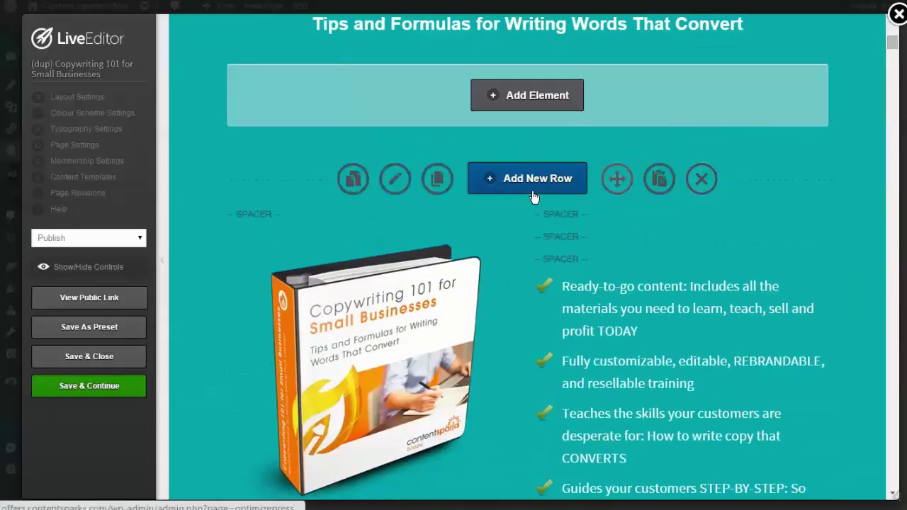
- Open the Bullet Block element beside the product image, review its icon, list items and advanced styling options, and close it without changes
{"action": "scroll", "coordinate": [297, 328], "scroll_direction": "down", "scroll_amount": 2}
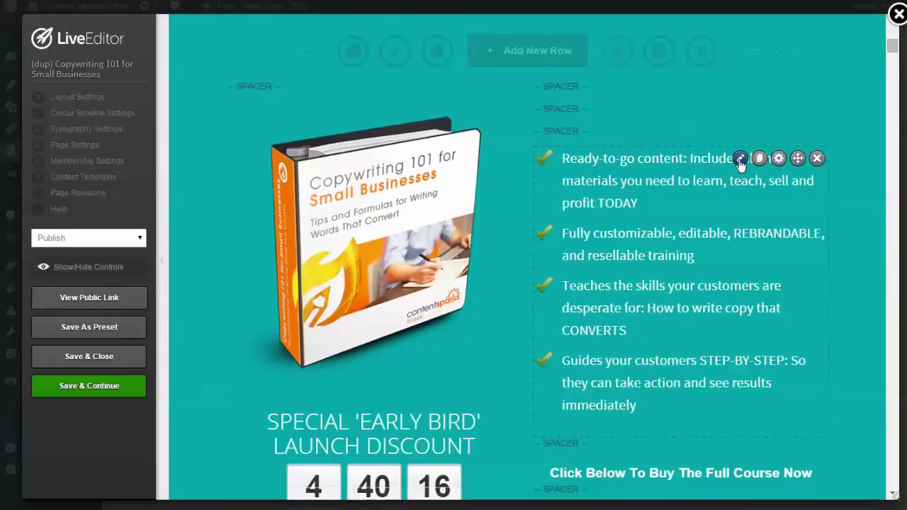
{"action": "left_click", "coordinate": [741, 163]}
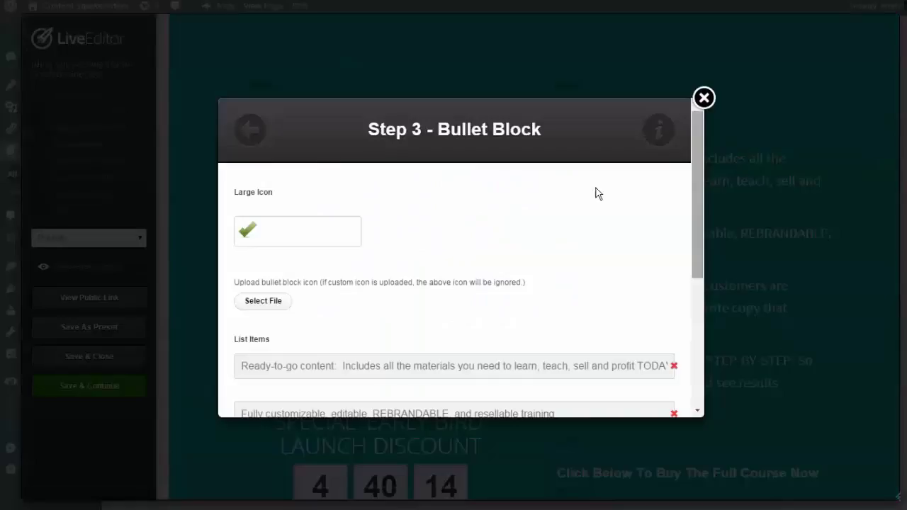
{"action": "scroll", "coordinate": [335, 194], "scroll_direction": "down", "scroll_amount": 1}
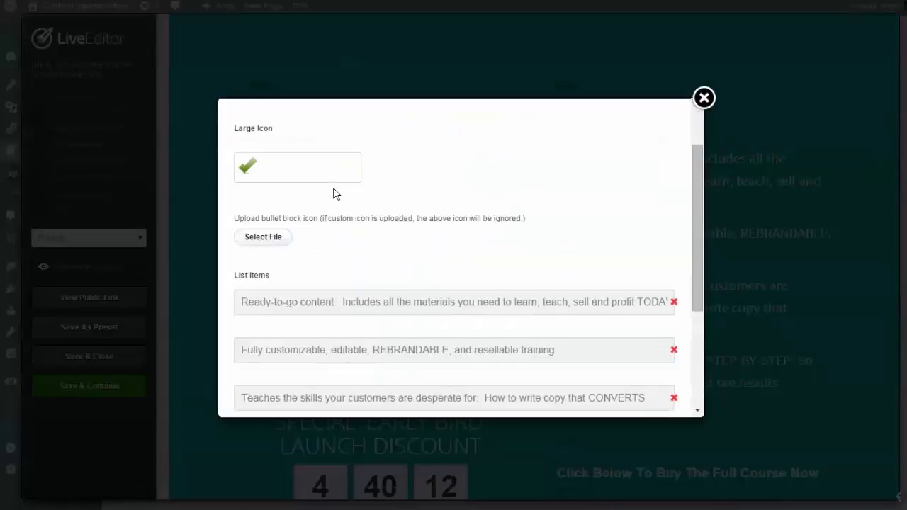
{"action": "scroll", "coordinate": [417, 203], "scroll_direction": "down", "scroll_amount": 2}
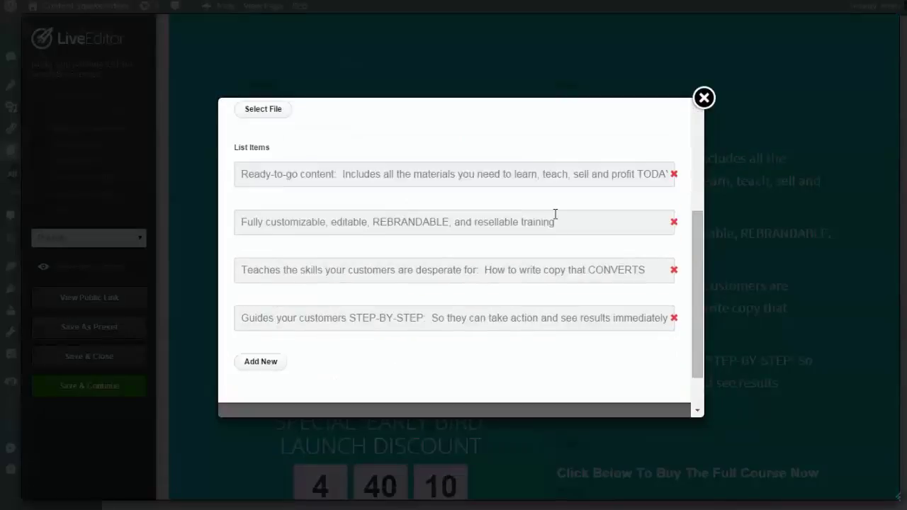
{"action": "scroll", "coordinate": [557, 239], "scroll_direction": "down", "scroll_amount": 1}
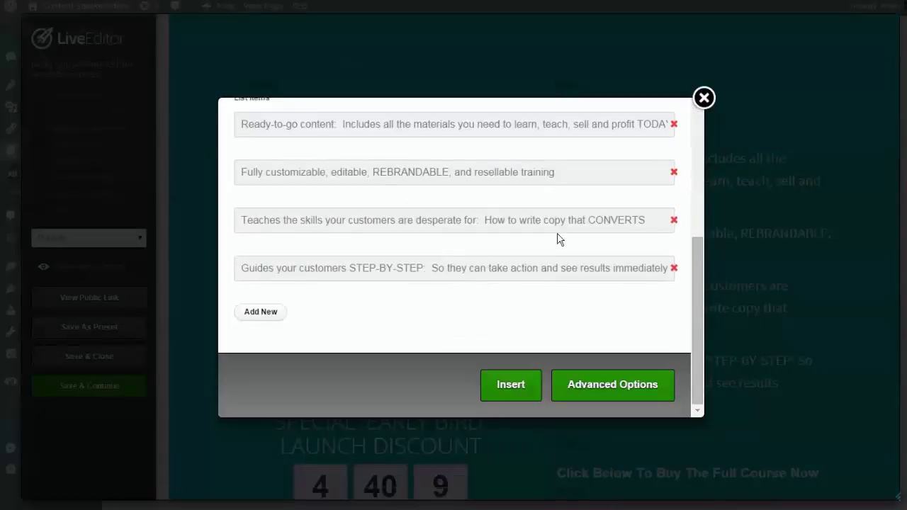
{"action": "left_click", "coordinate": [571, 386]}
{"action": "scroll", "coordinate": [417, 283], "scroll_direction": "down", "scroll_amount": 1}
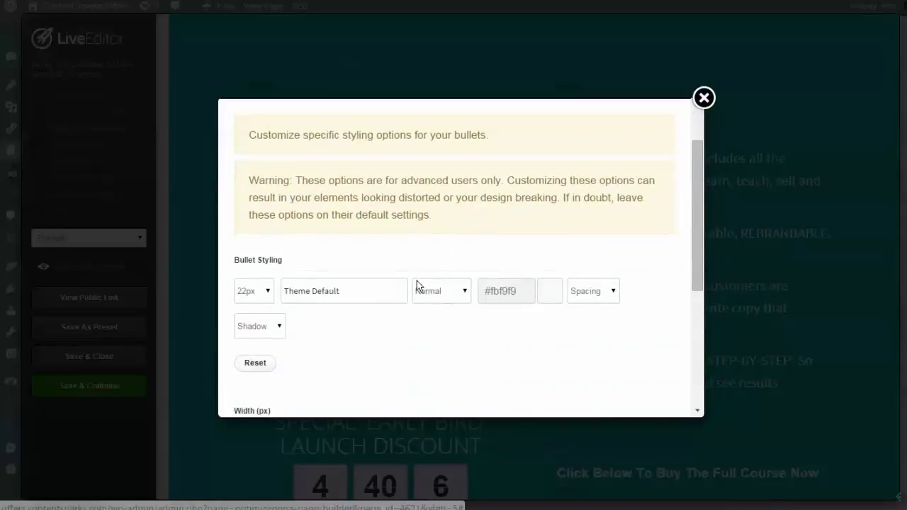
{"action": "scroll", "coordinate": [417, 280], "scroll_direction": "down", "scroll_amount": 1}
{"action": "scroll", "coordinate": [376, 275], "scroll_direction": "down", "scroll_amount": 2}
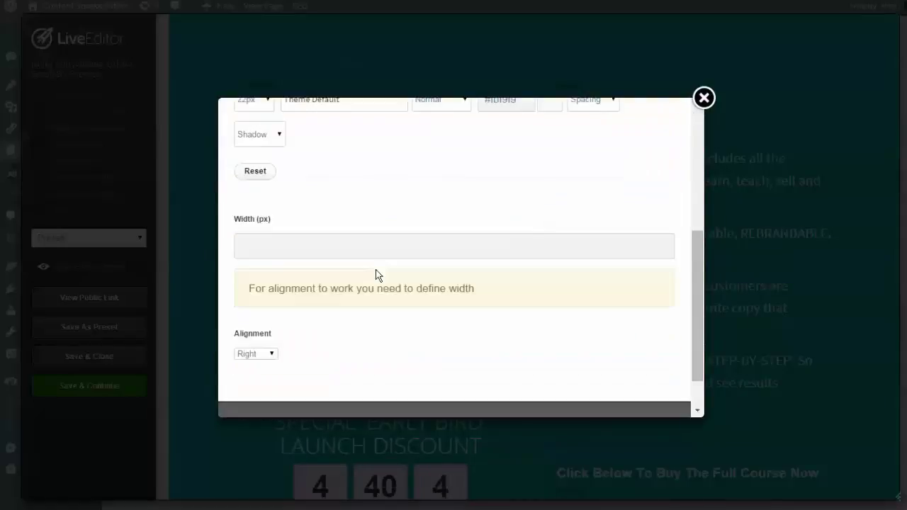
{"action": "scroll", "coordinate": [377, 268], "scroll_direction": "up", "scroll_amount": 2}
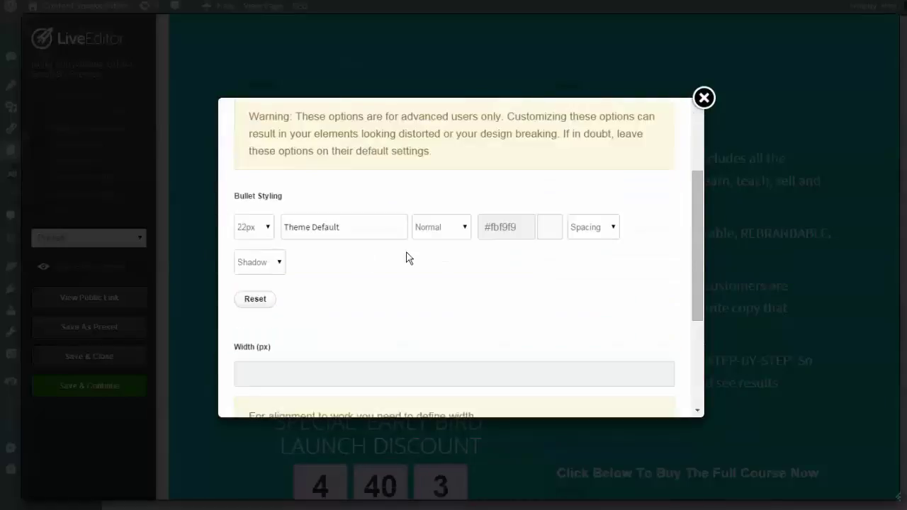
{"action": "left_click", "coordinate": [703, 99]}
- Open the Buy Now button's settings, check its background colour, text and link URL, and close them without changes
{"action": "scroll", "coordinate": [523, 175], "scroll_direction": "down", "scroll_amount": 3}
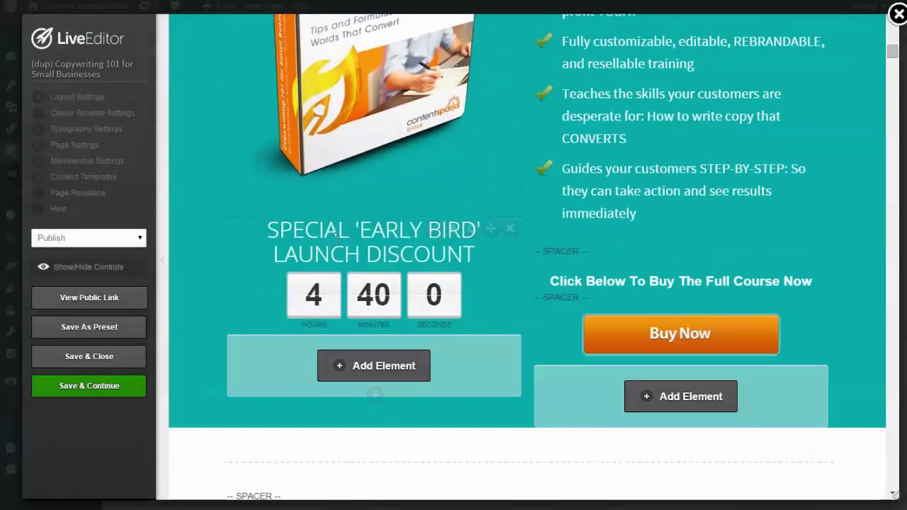
{"action": "scroll", "coordinate": [575, 338], "scroll_direction": "down", "scroll_amount": 2}
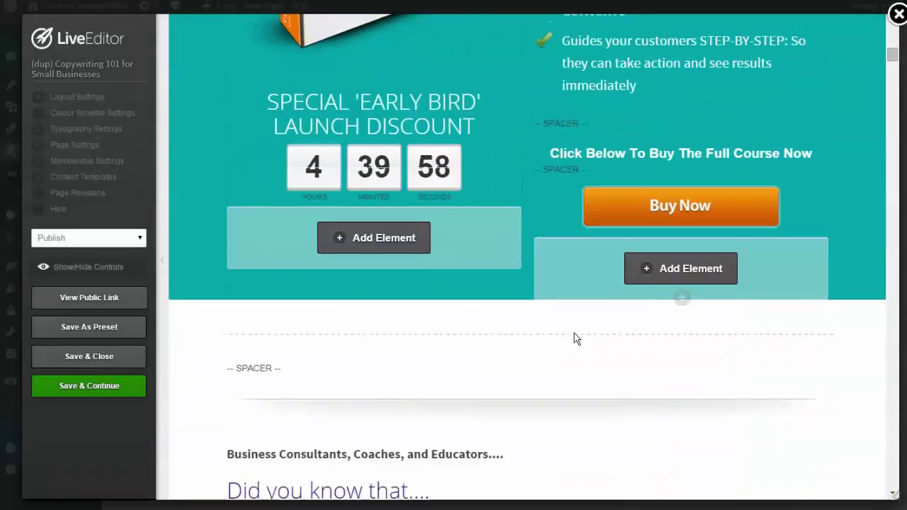
{"action": "left_click", "coordinate": [741, 197]}
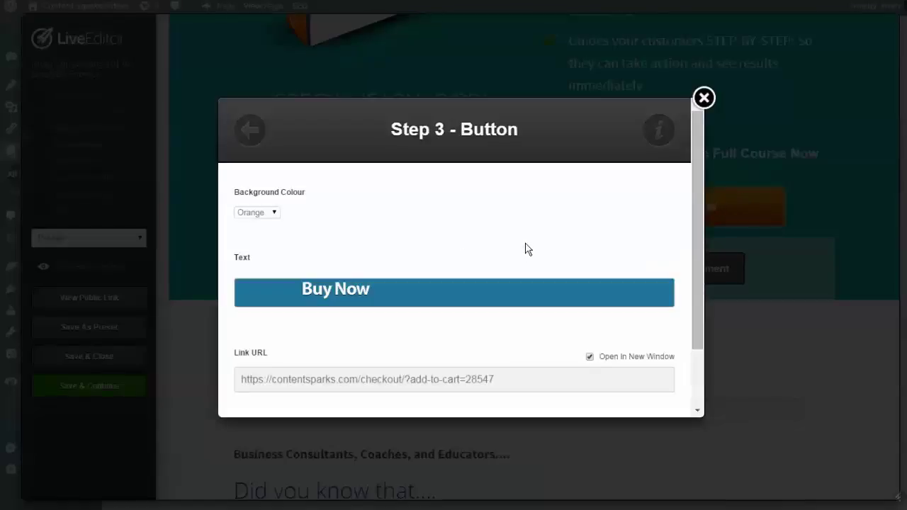
{"action": "scroll", "coordinate": [526, 249], "scroll_direction": "down", "scroll_amount": 2}
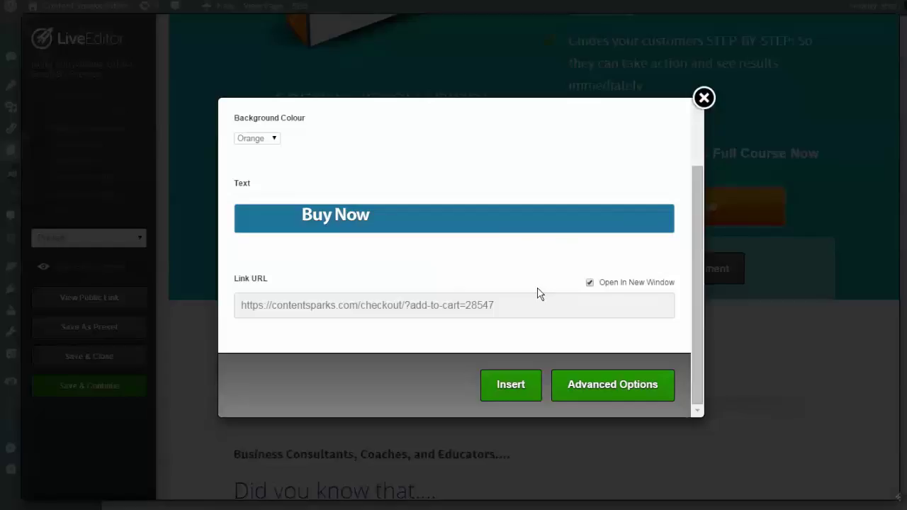
{"action": "left_click", "coordinate": [703, 99]}
- Check the height setting of the spacer above the Business Consultants text and close it without changes
{"action": "scroll", "coordinate": [499, 252], "scroll_direction": "down", "scroll_amount": 3}
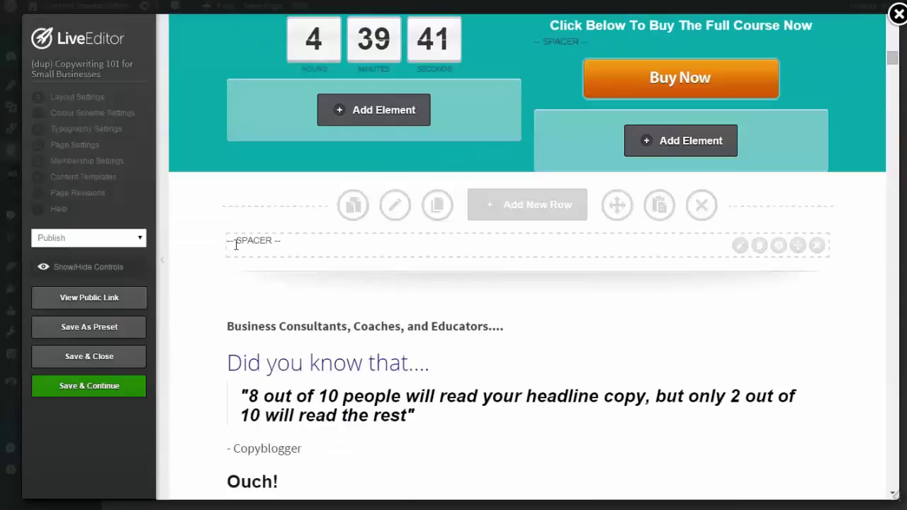
{"action": "left_click", "coordinate": [738, 246]}
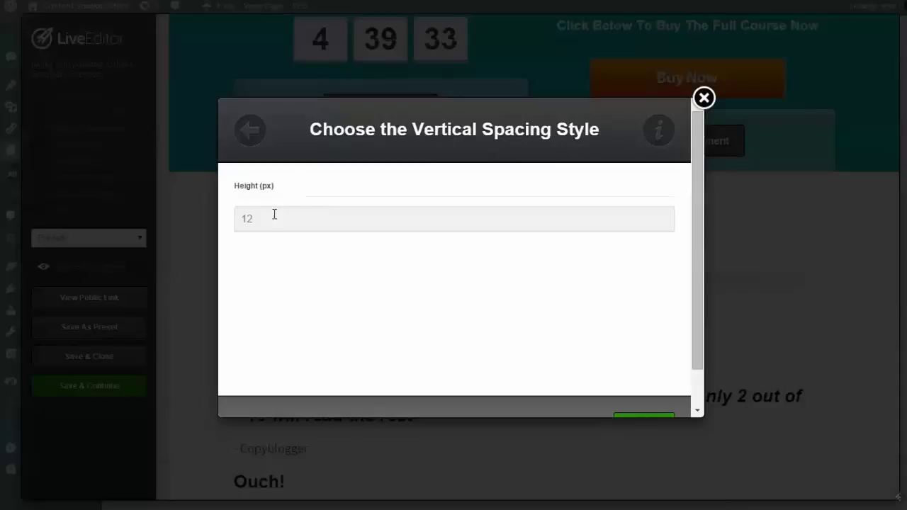
{"action": "left_click", "coordinate": [702, 99]}
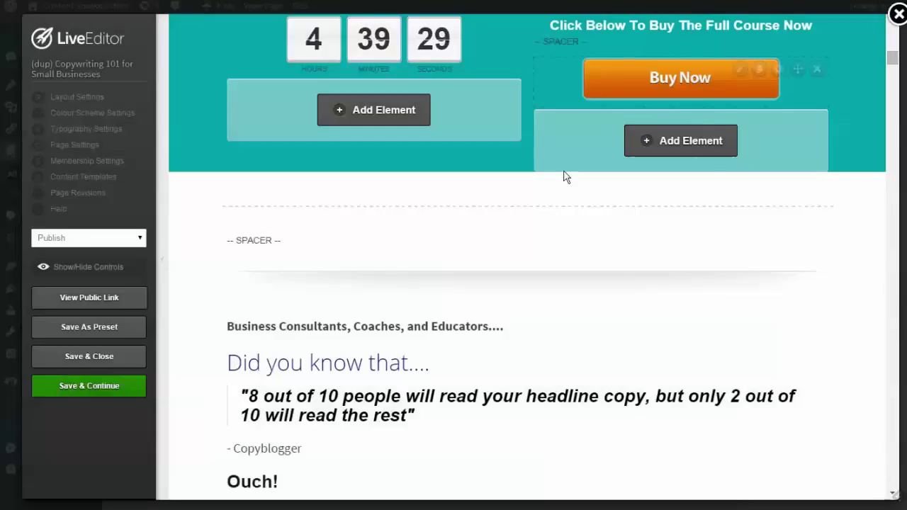
- Review the available row layouts and insert a new 2 Columns row above the logo row
{"action": "scroll", "coordinate": [375, 127], "scroll_direction": "up", "scroll_amount": 1}
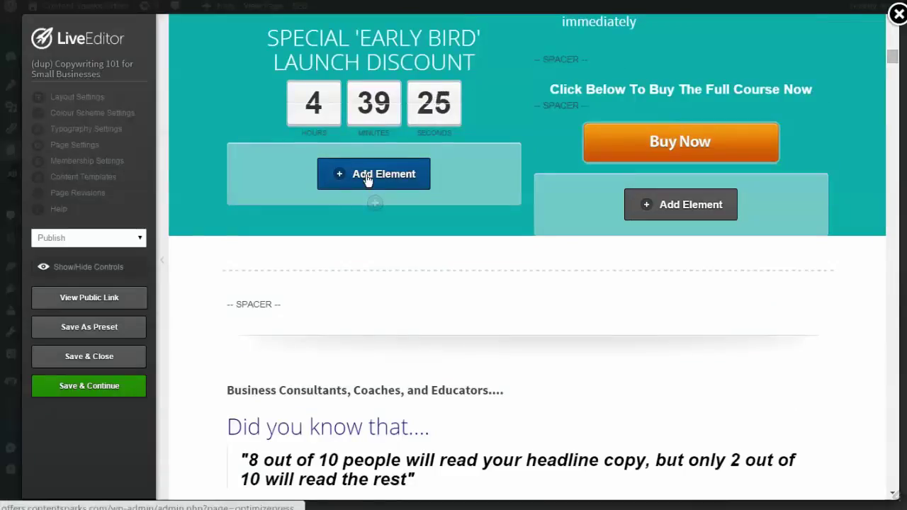
{"action": "scroll", "coordinate": [379, 180], "scroll_direction": "up", "scroll_amount": 6}
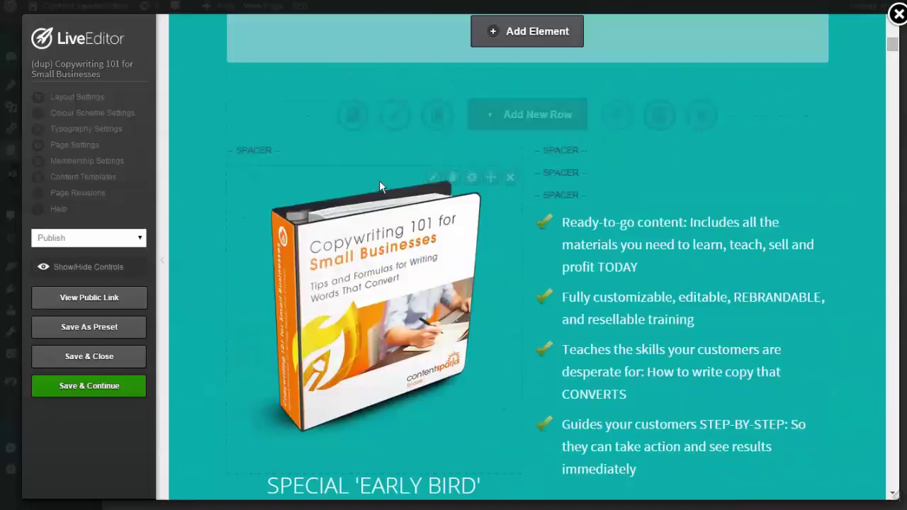
{"action": "scroll", "coordinate": [502, 136], "scroll_direction": "up", "scroll_amount": 5}
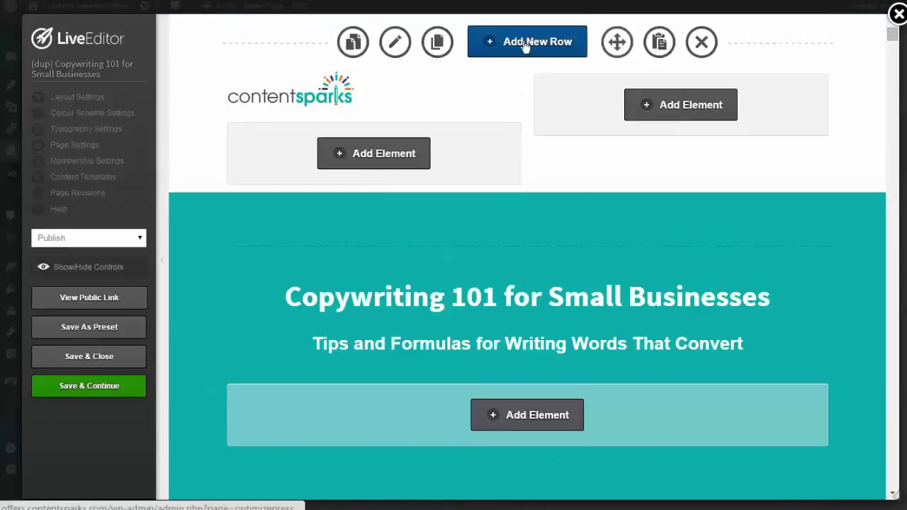
{"action": "left_click", "coordinate": [526, 44]}
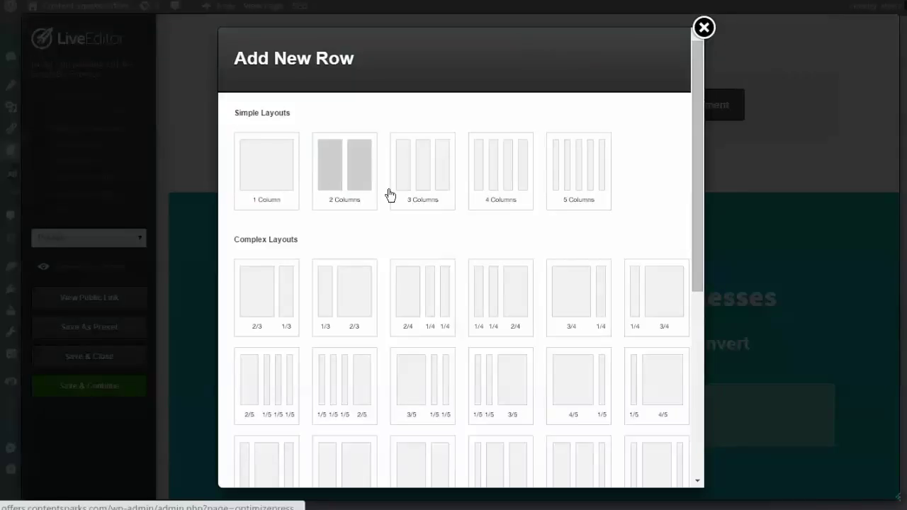
{"action": "scroll", "coordinate": [500, 229], "scroll_direction": "down", "scroll_amount": 3}
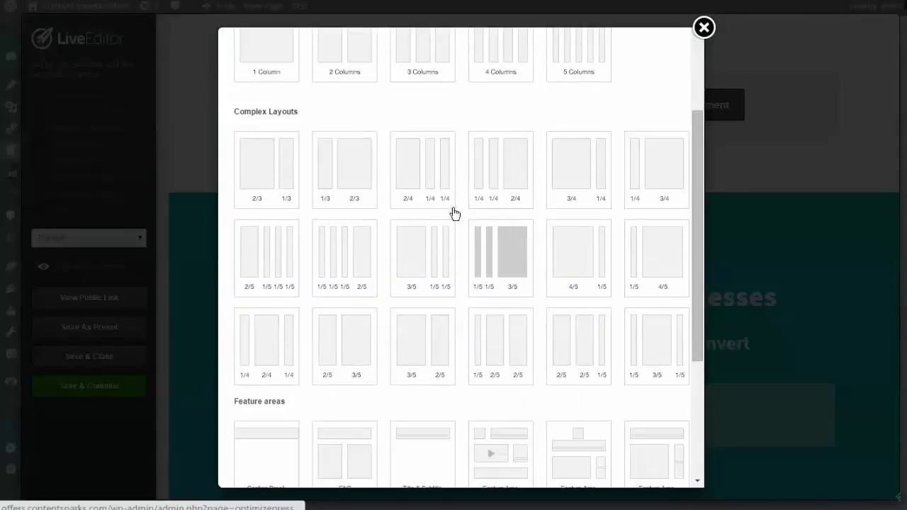
{"action": "scroll", "coordinate": [279, 219], "scroll_direction": "down", "scroll_amount": 5}
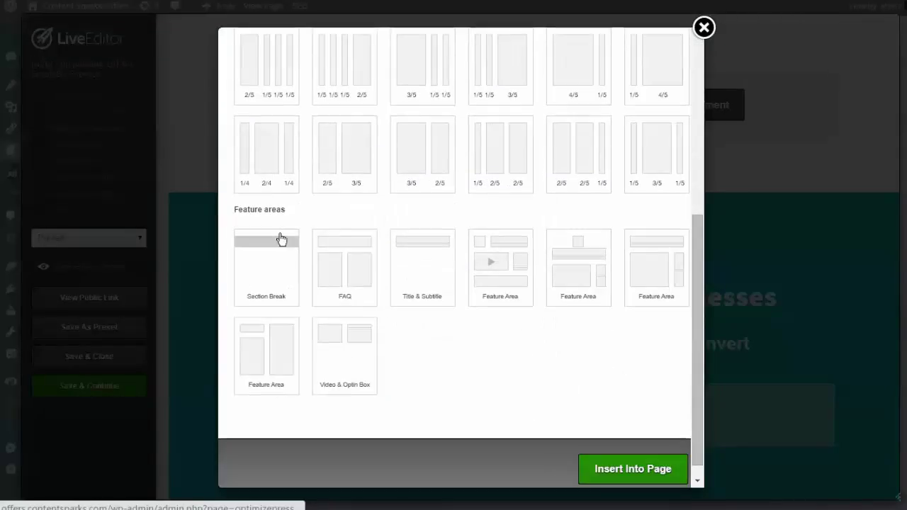
{"action": "scroll", "coordinate": [461, 360], "scroll_direction": "up", "scroll_amount": 8}
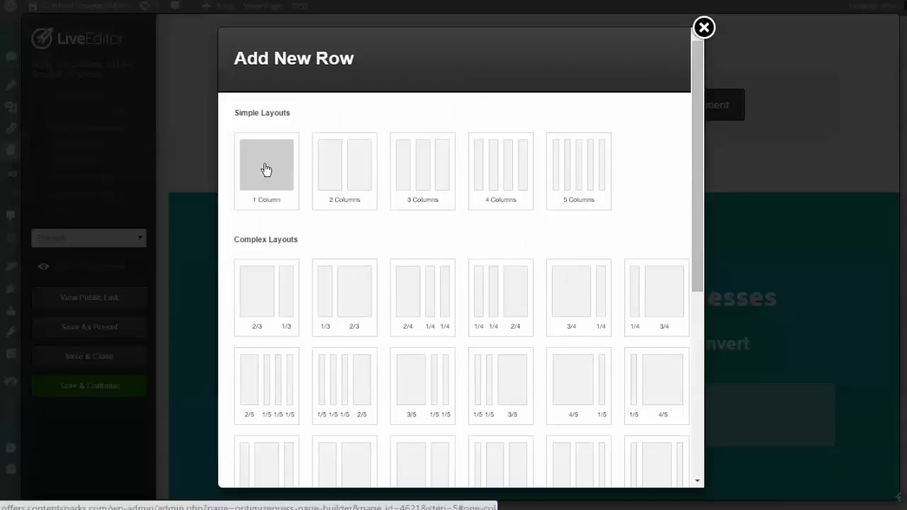
{"action": "left_click", "coordinate": [331, 179]}
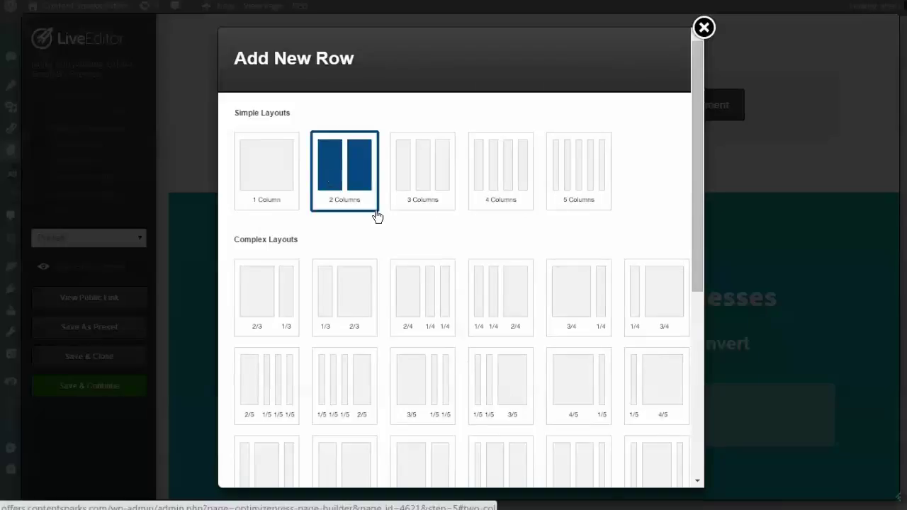
{"action": "scroll", "coordinate": [443, 268], "scroll_direction": "down", "scroll_amount": 5}
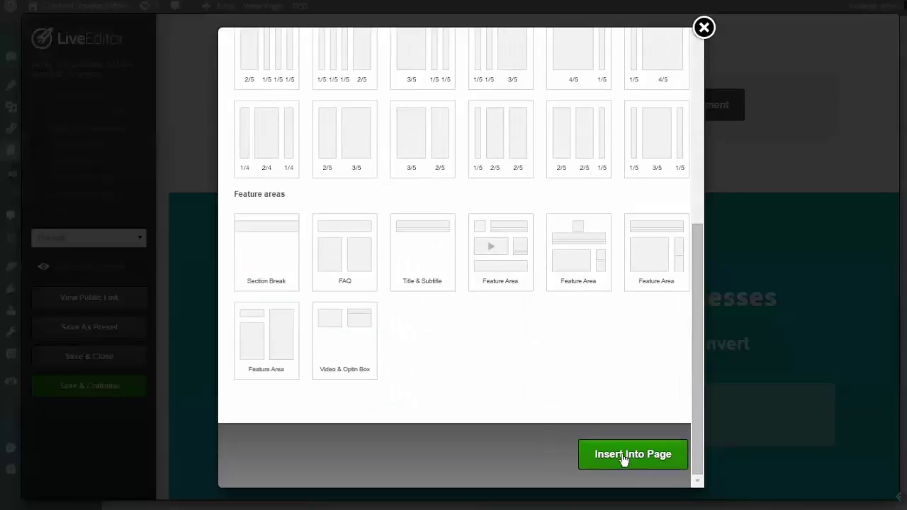
{"action": "left_click", "coordinate": [623, 457]}
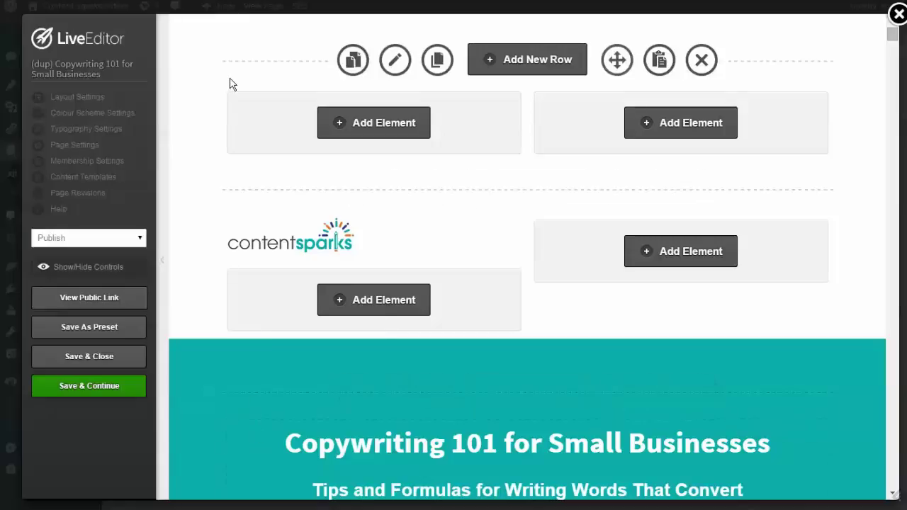
- Copy the background start colour code from the settings of the grey row below the "Here's what your customers will learn:" heading
{"action": "scroll", "coordinate": [229, 84], "scroll_direction": "down", "scroll_amount": 15}
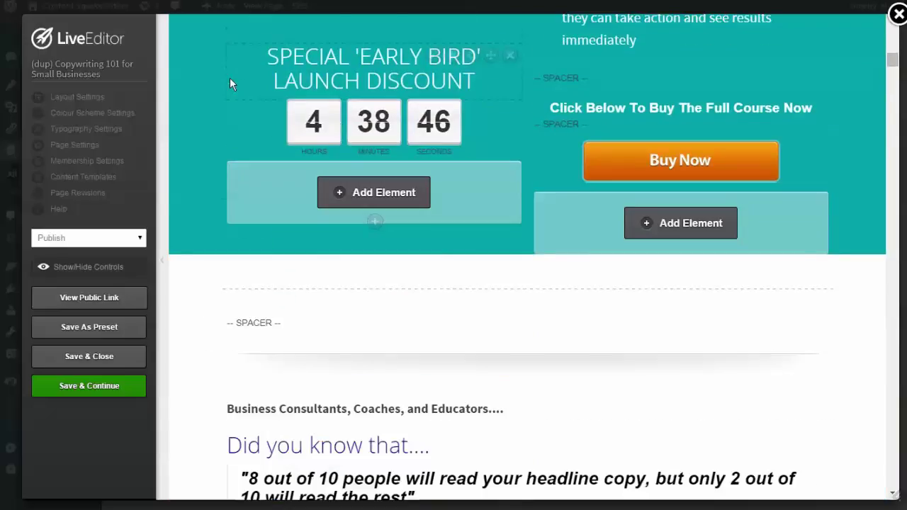
{"action": "scroll", "coordinate": [230, 84], "scroll_direction": "down", "scroll_amount": 20}
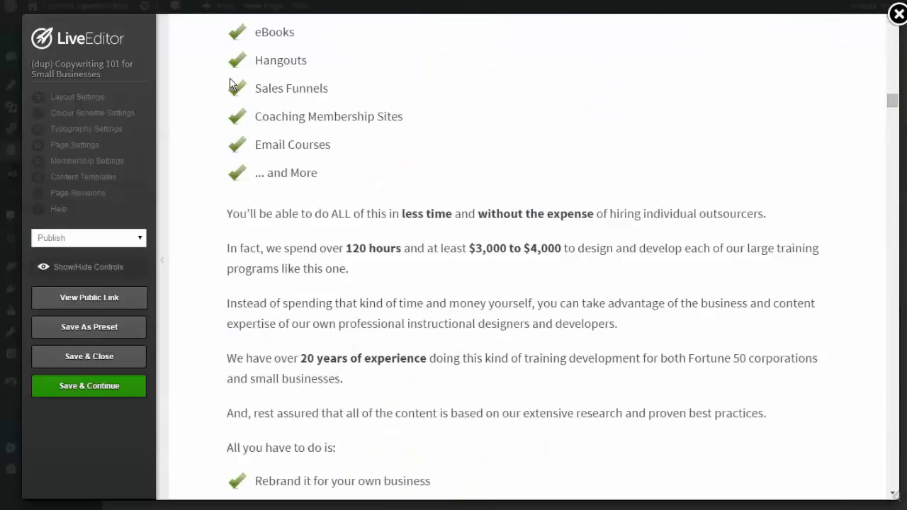
{"action": "scroll", "coordinate": [229, 84], "scroll_direction": "down", "scroll_amount": 3}
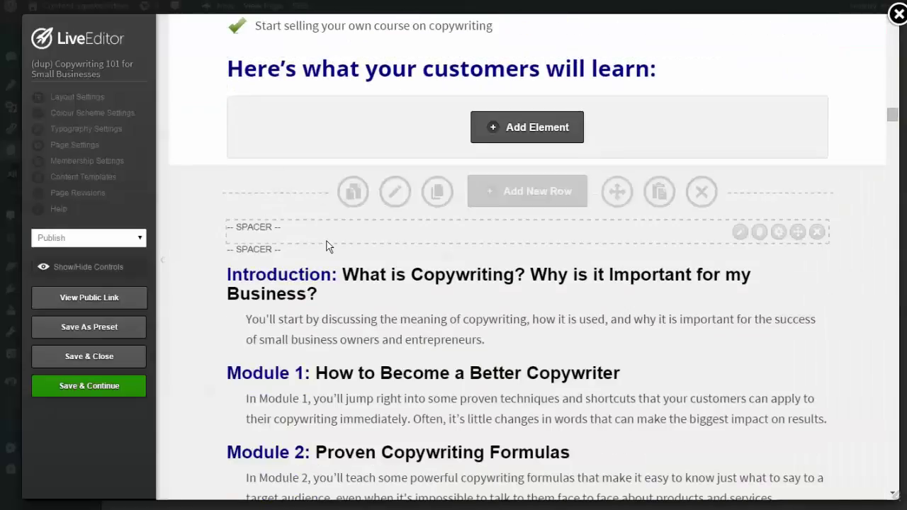
{"action": "left_click", "coordinate": [395, 199]}
{"action": "scroll", "coordinate": [319, 183], "scroll_direction": "down", "scroll_amount": 4}
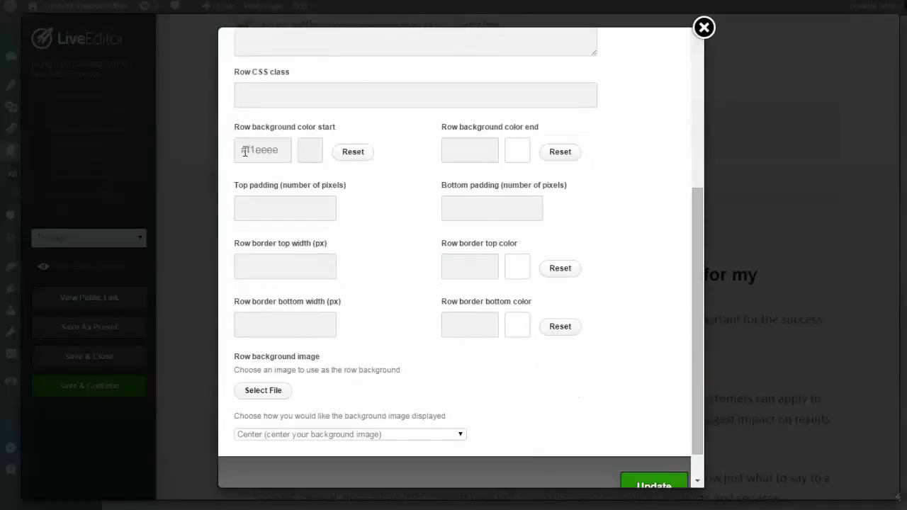
{"action": "left_click_drag", "start_coordinate": [246, 151], "coordinate": [279, 154]}
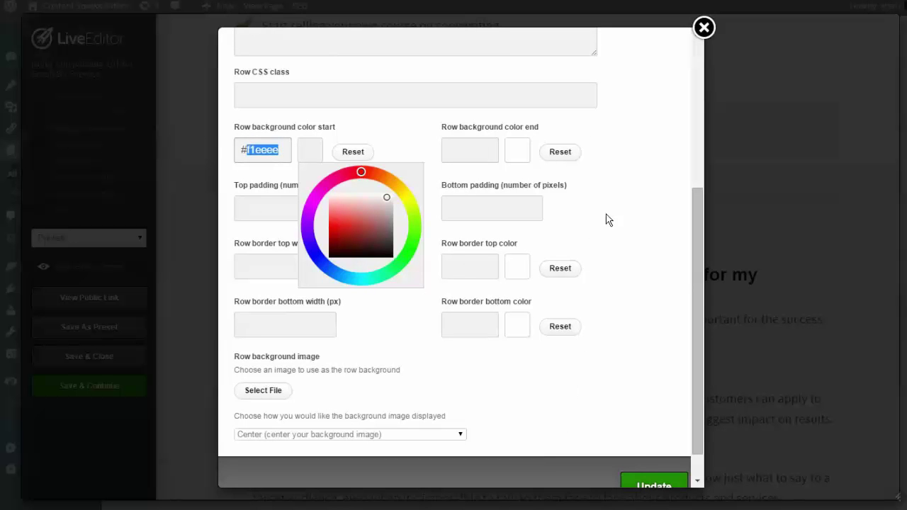
{"action": "left_click", "coordinate": [703, 27]}
- Set the background start colour of the new two-column row above the logo to #f1eeee and update the row
{"action": "scroll", "coordinate": [469, 144], "scroll_direction": "up", "scroll_amount": 10}
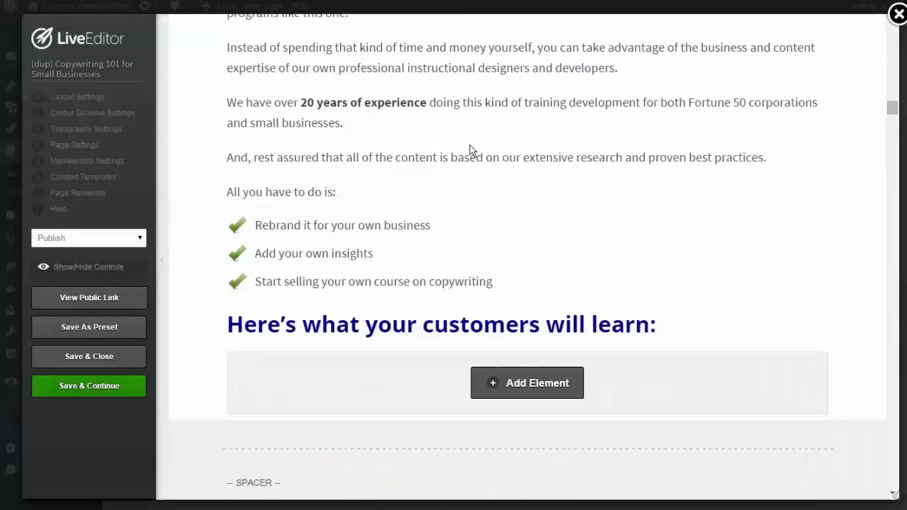
{"action": "scroll", "coordinate": [471, 151], "scroll_direction": "up", "scroll_amount": 15}
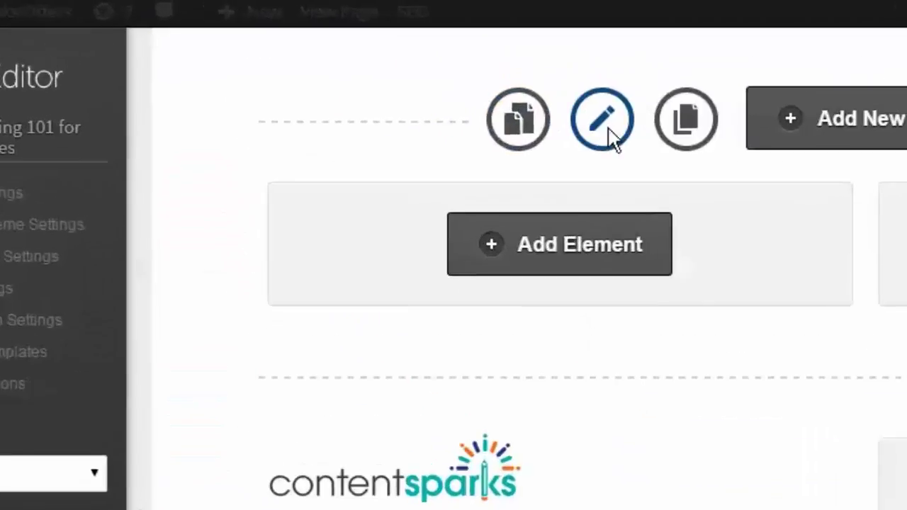
{"action": "left_click", "coordinate": [396, 68]}
{"action": "scroll", "coordinate": [342, 409], "scroll_direction": "down", "scroll_amount": 5}
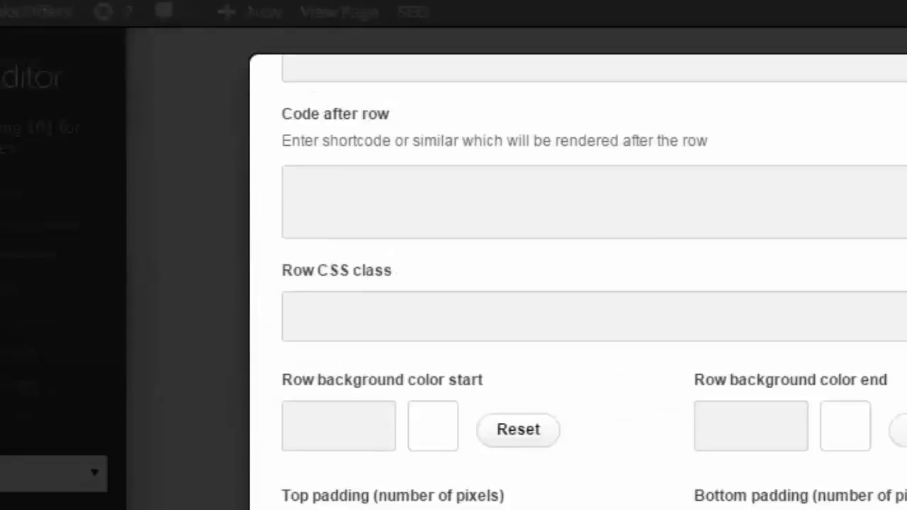
{"action": "left_click", "coordinate": [321, 430]}
{"action": "type", "text": "f1eeee"}
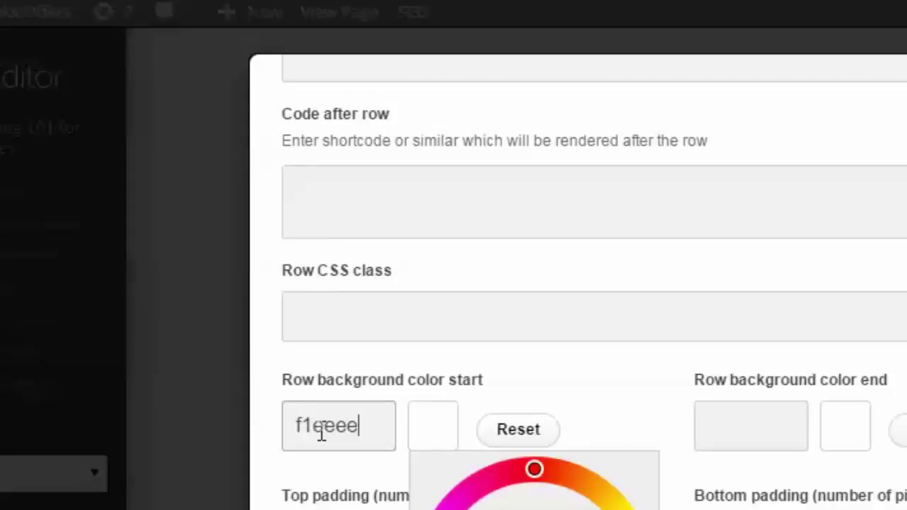
{"action": "left_click", "coordinate": [508, 394]}
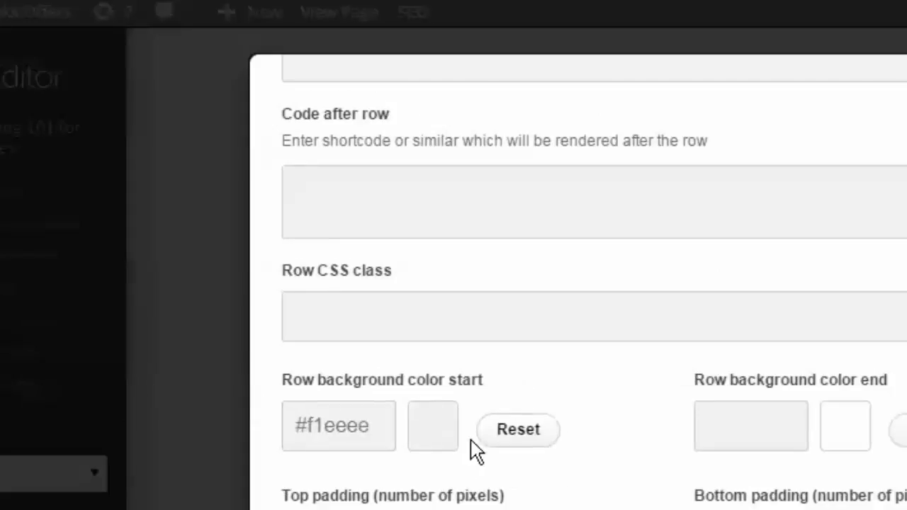
{"action": "scroll", "coordinate": [476, 452], "scroll_direction": "down", "scroll_amount": 3}
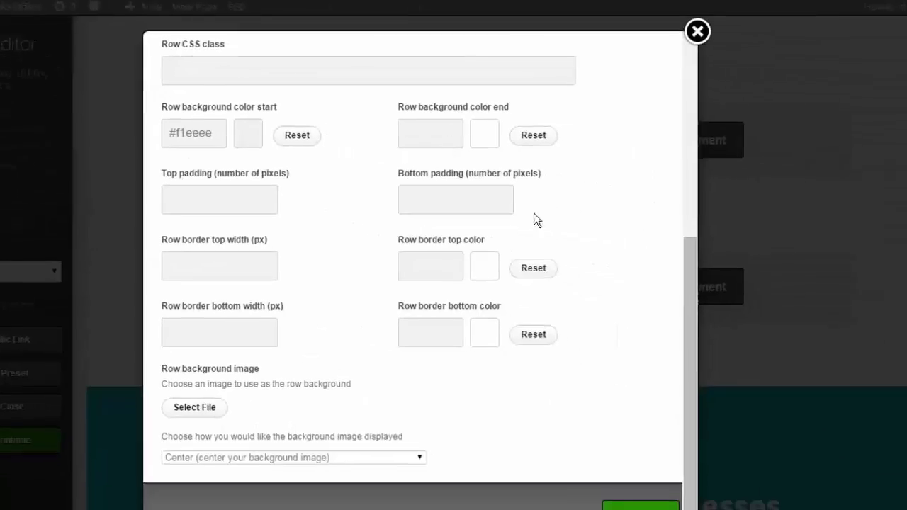
{"action": "left_click", "coordinate": [639, 505]}
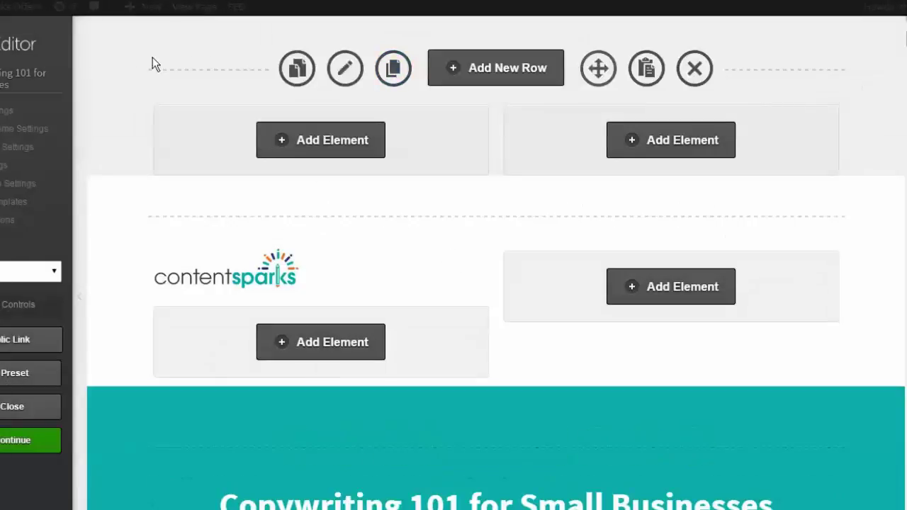
- Open the element list for the new row's first column, review the Arrows styles, and close it without inserting anything
{"action": "left_click", "coordinate": [309, 140]}
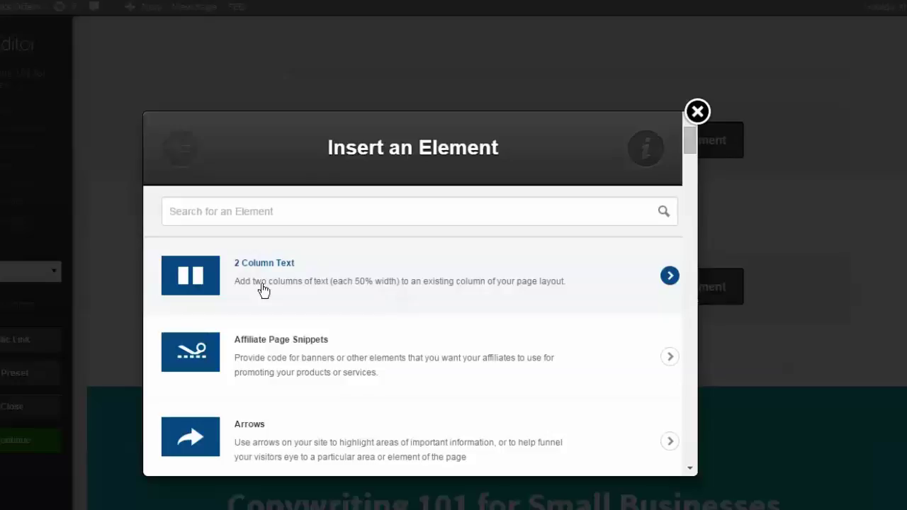
{"action": "scroll", "coordinate": [313, 292], "scroll_direction": "down", "scroll_amount": 2}
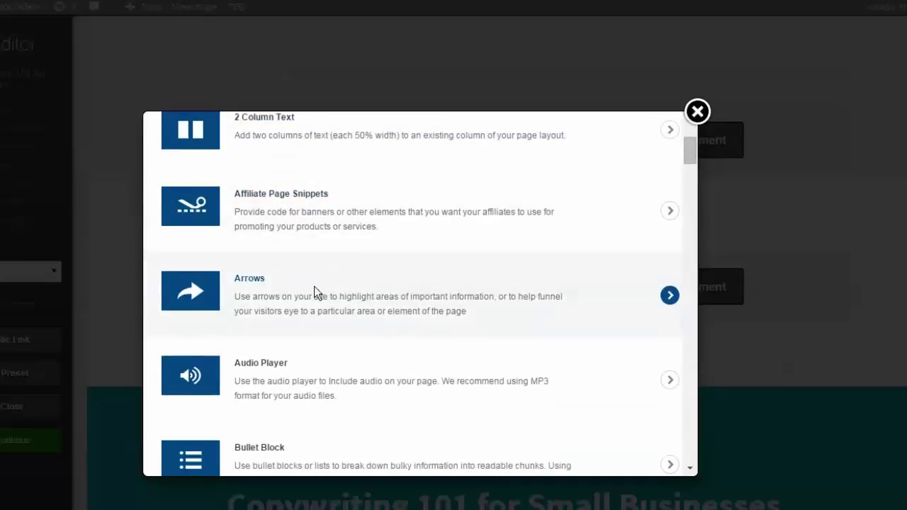
{"action": "left_click", "coordinate": [314, 293]}
{"action": "scroll", "coordinate": [354, 293], "scroll_direction": "down", "scroll_amount": 10}
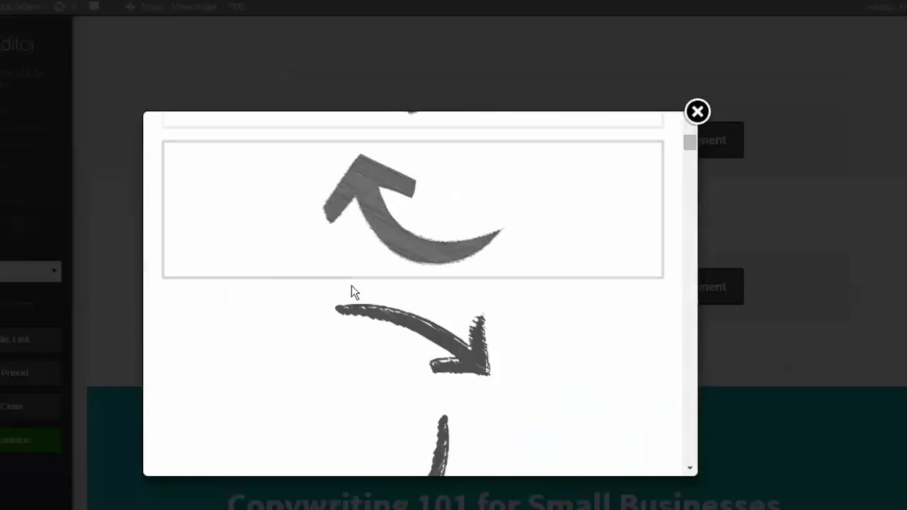
{"action": "left_click_drag", "start_coordinate": [686, 155], "coordinate": [700, 376]}
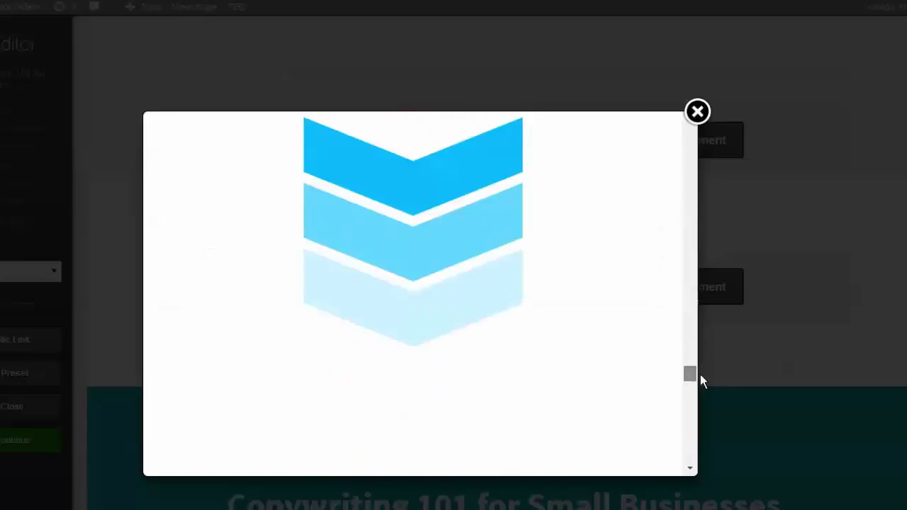
{"action": "left_click", "coordinate": [696, 114]}
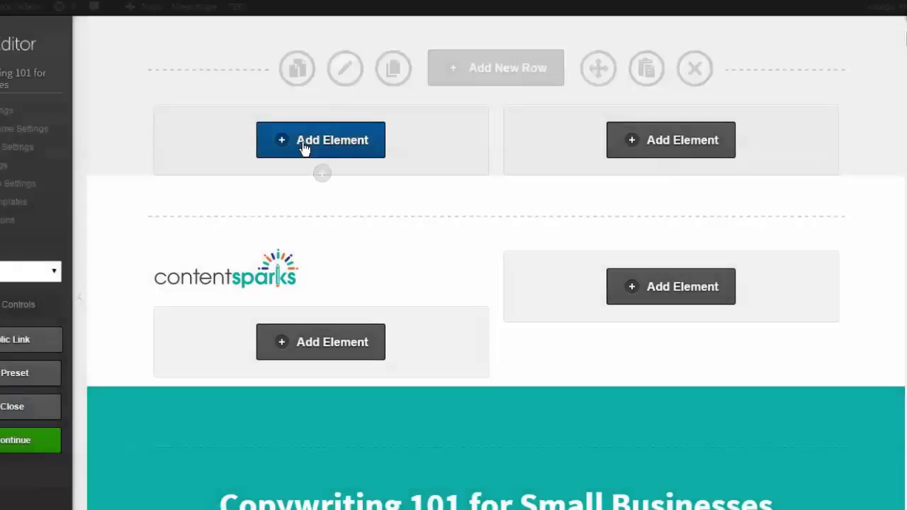
- Reopen the element list for the new row's first column, review the Calendar Date & Time styles, and return to the list
{"action": "left_click", "coordinate": [304, 148]}
{"action": "scroll", "coordinate": [316, 345], "scroll_direction": "down", "scroll_amount": 3}
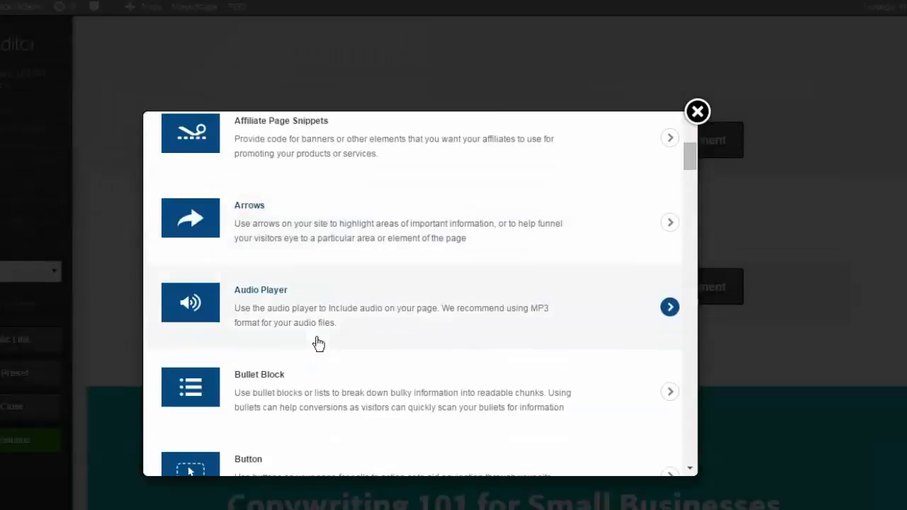
{"action": "scroll", "coordinate": [269, 319], "scroll_direction": "down", "scroll_amount": 1}
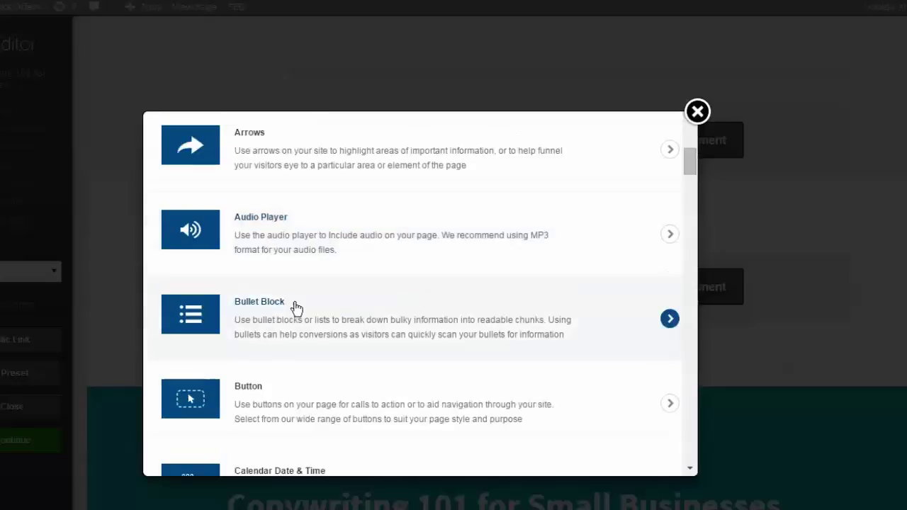
{"action": "scroll", "coordinate": [291, 314], "scroll_direction": "down", "scroll_amount": 1}
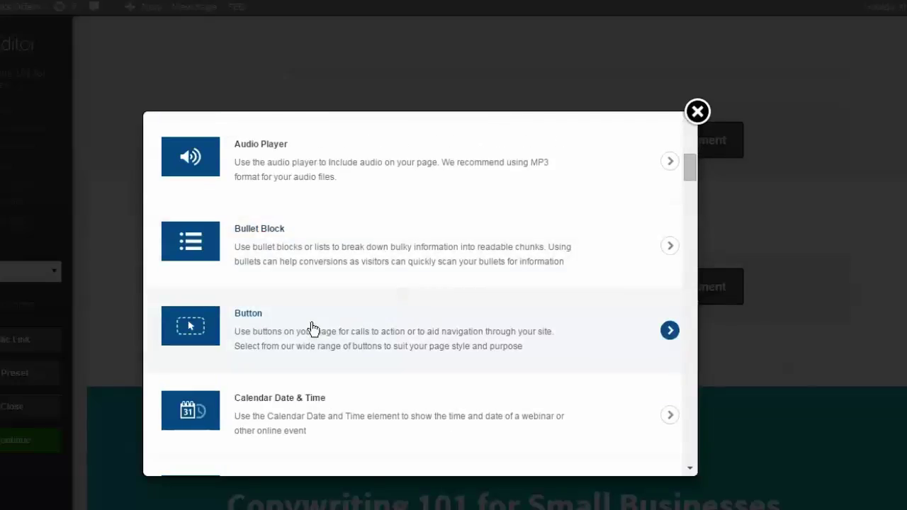
{"action": "scroll", "coordinate": [310, 327], "scroll_direction": "down", "scroll_amount": 2}
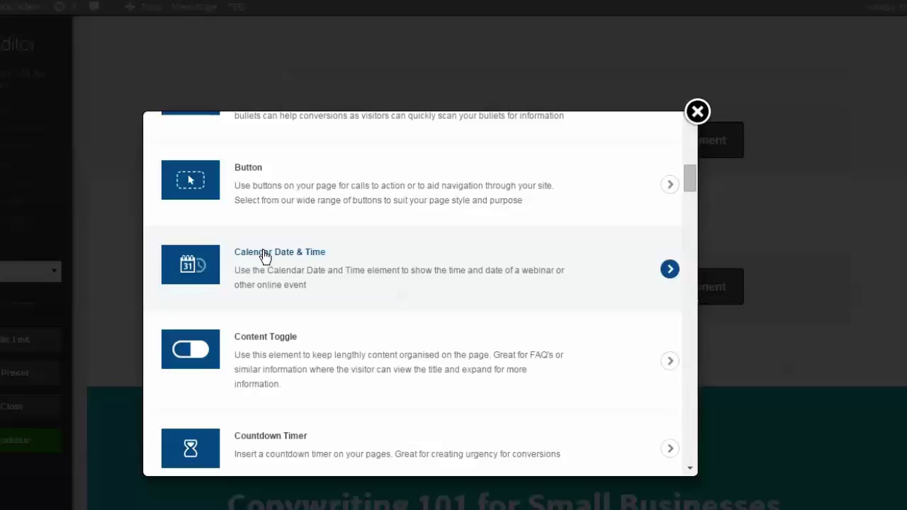
{"action": "scroll", "coordinate": [264, 256], "scroll_direction": "down", "scroll_amount": 1}
{"action": "left_click", "coordinate": [320, 195]}
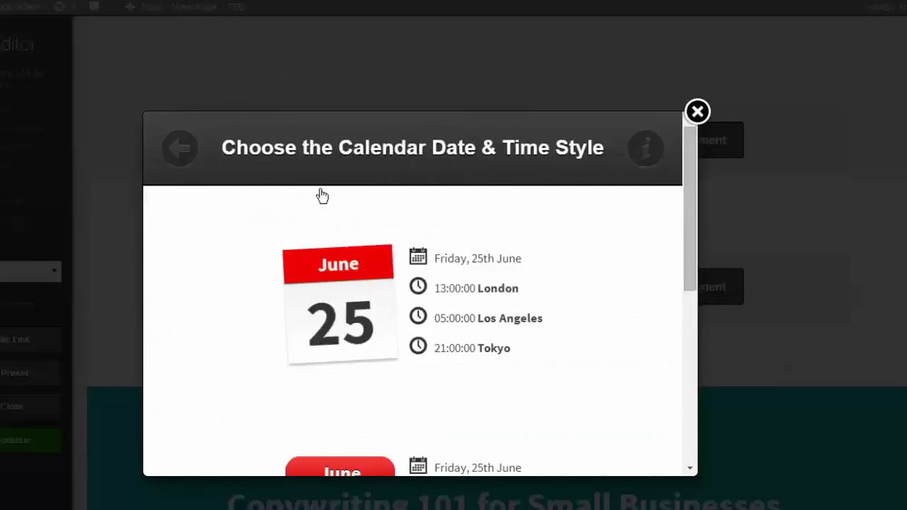
{"action": "scroll", "coordinate": [457, 247], "scroll_direction": "down", "scroll_amount": 5}
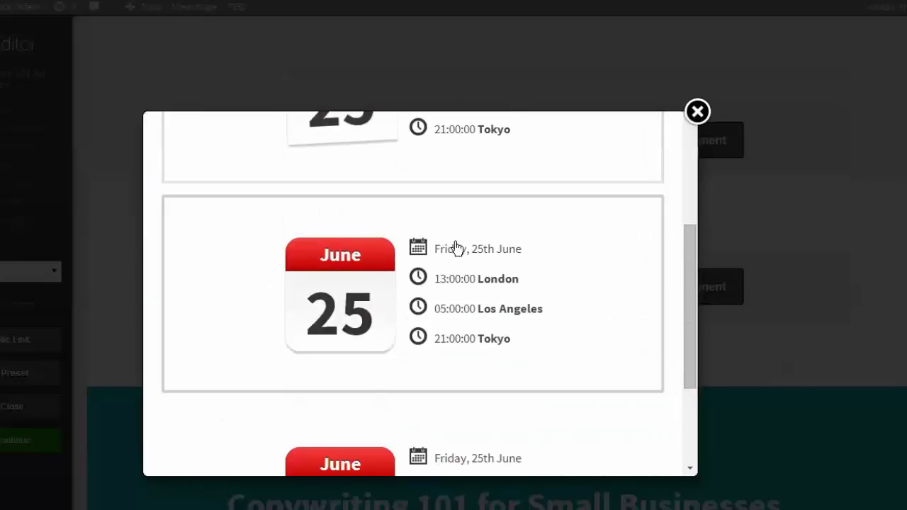
{"action": "scroll", "coordinate": [455, 247], "scroll_direction": "up", "scroll_amount": 5}
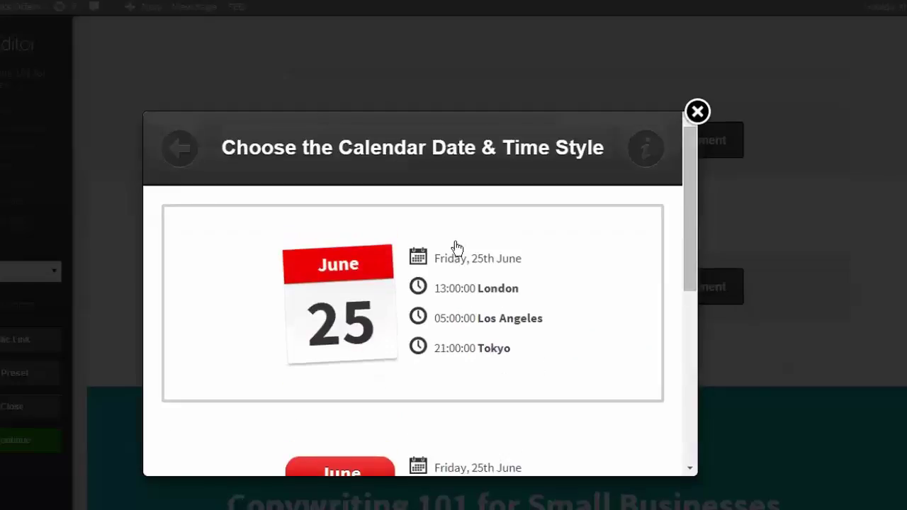
{"action": "left_click", "coordinate": [178, 148]}
- Review the available page elements in the element list from Affiliate Page Snippets through Headline
{"action": "scroll", "coordinate": [287, 273], "scroll_direction": "down", "scroll_amount": 6}
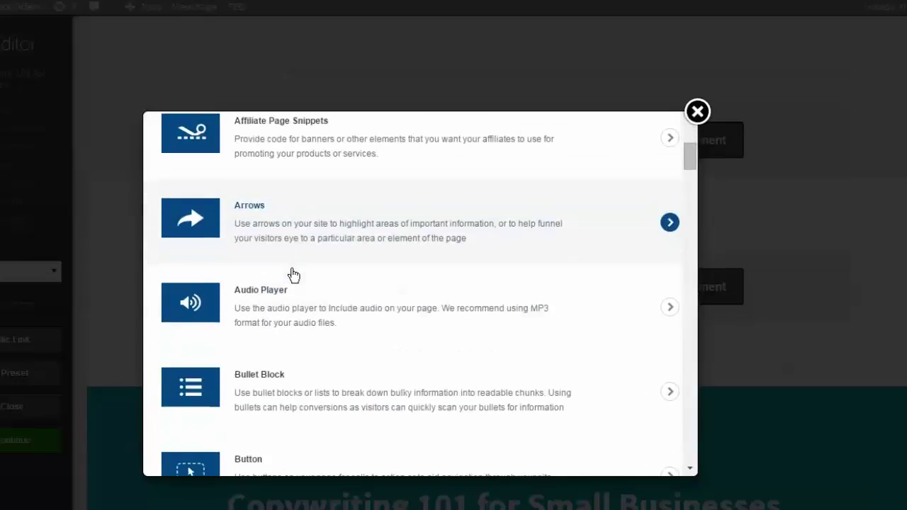
{"action": "scroll", "coordinate": [294, 275], "scroll_direction": "down", "scroll_amount": 2}
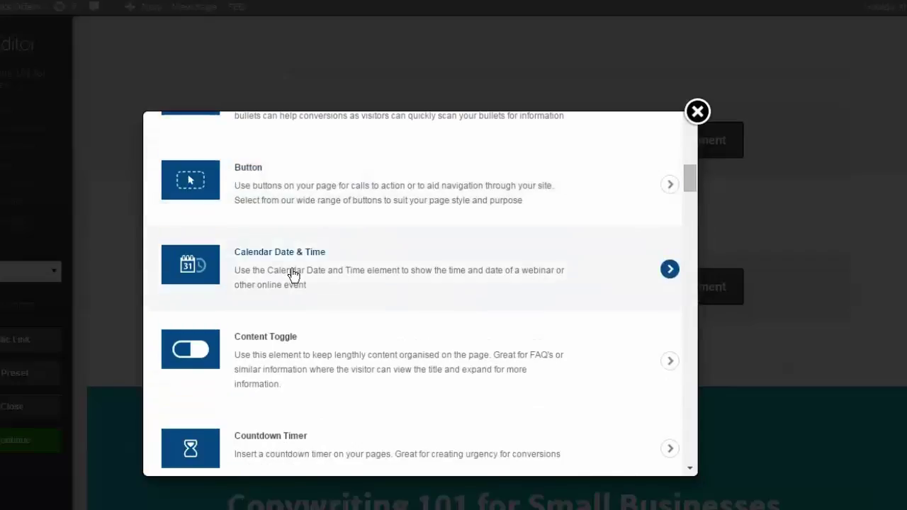
{"action": "scroll", "coordinate": [360, 285], "scroll_direction": "down", "scroll_amount": 1}
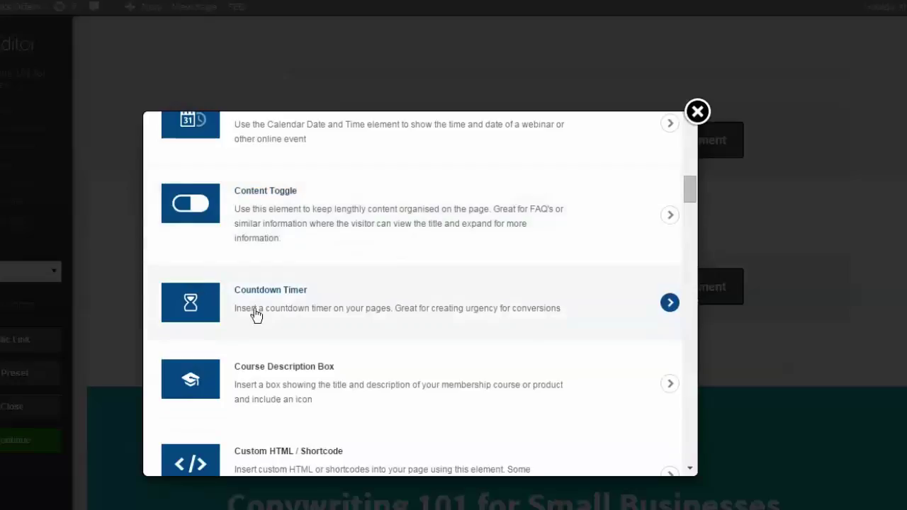
{"action": "scroll", "coordinate": [319, 283], "scroll_direction": "down", "scroll_amount": 1}
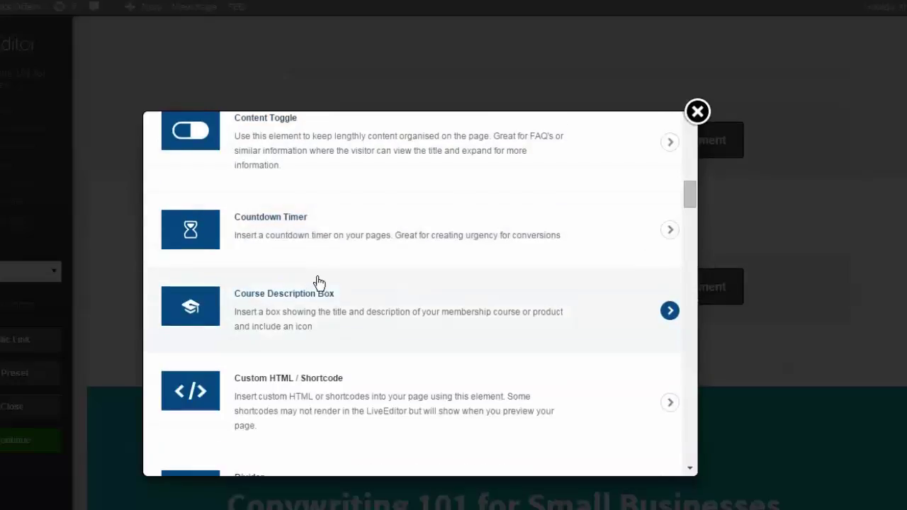
{"action": "scroll", "coordinate": [326, 274], "scroll_direction": "down", "scroll_amount": 1}
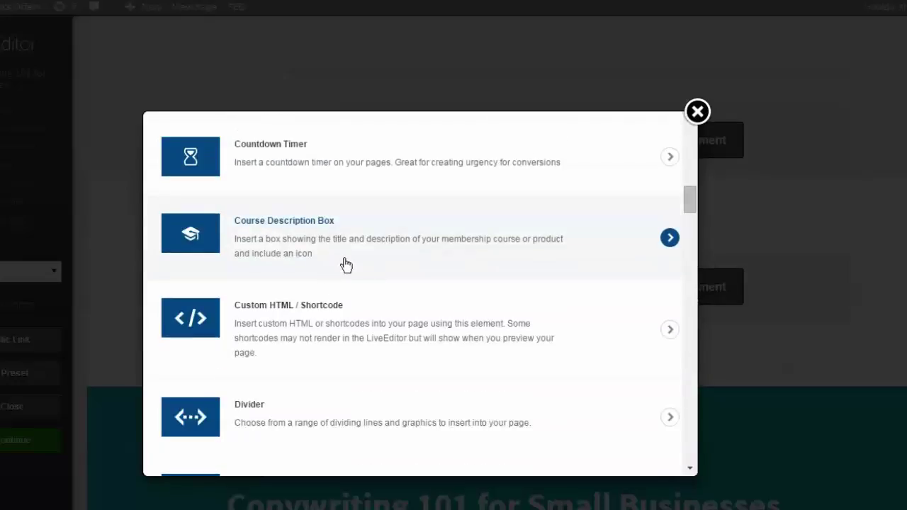
{"action": "scroll", "coordinate": [345, 261], "scroll_direction": "down", "scroll_amount": 1}
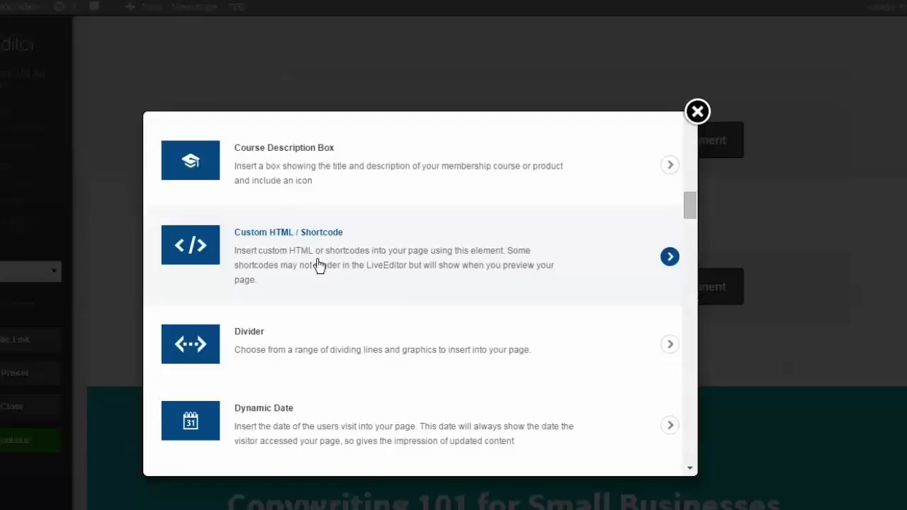
{"action": "scroll", "coordinate": [317, 265], "scroll_direction": "down", "scroll_amount": 4}
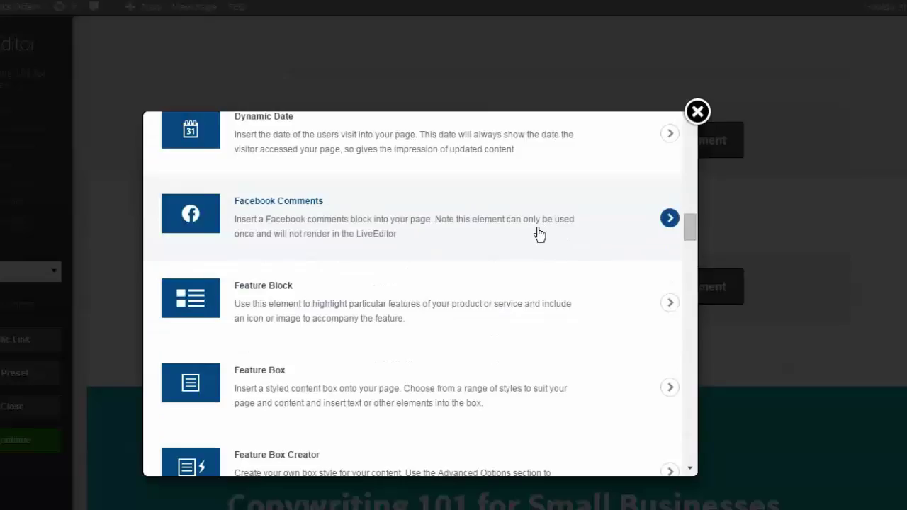
{"action": "scroll", "coordinate": [514, 231], "scroll_direction": "up", "scroll_amount": 1}
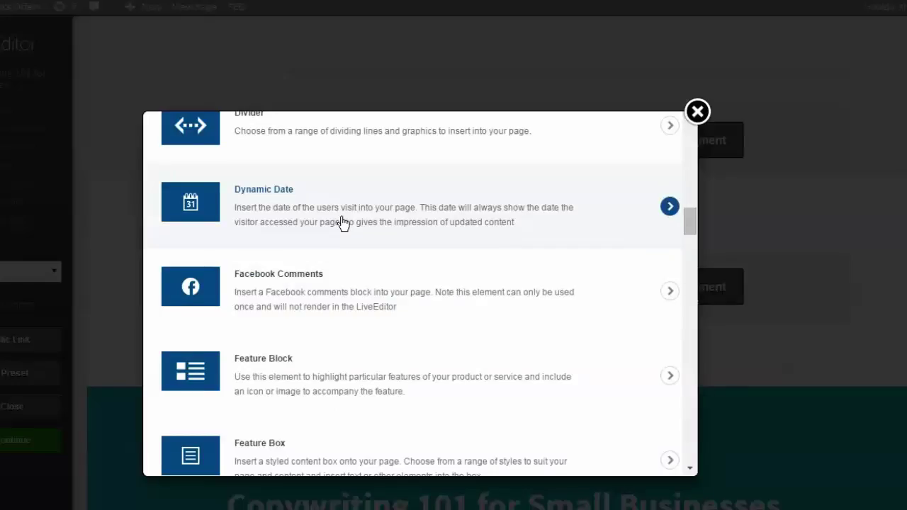
{"action": "scroll", "coordinate": [343, 223], "scroll_direction": "down", "scroll_amount": 1}
{"action": "scroll", "coordinate": [342, 223], "scroll_direction": "down", "scroll_amount": 1}
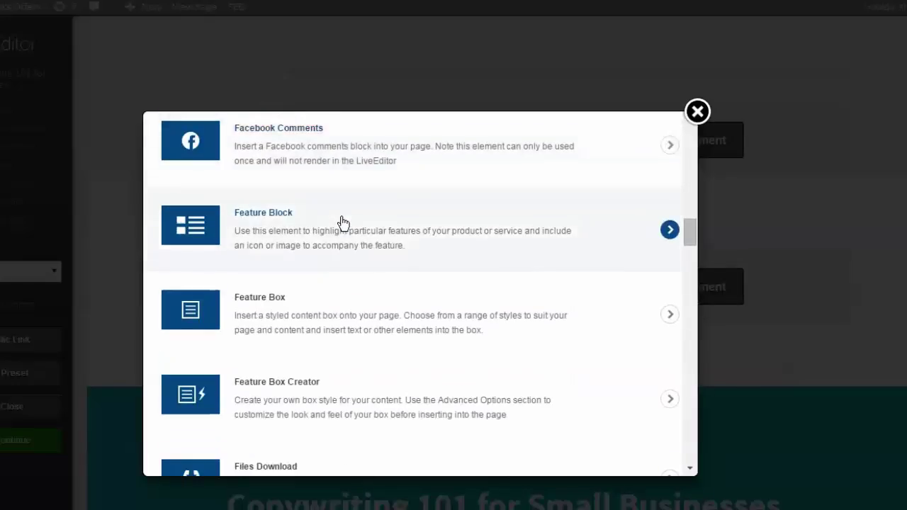
{"action": "scroll", "coordinate": [300, 229], "scroll_direction": "down", "scroll_amount": 3}
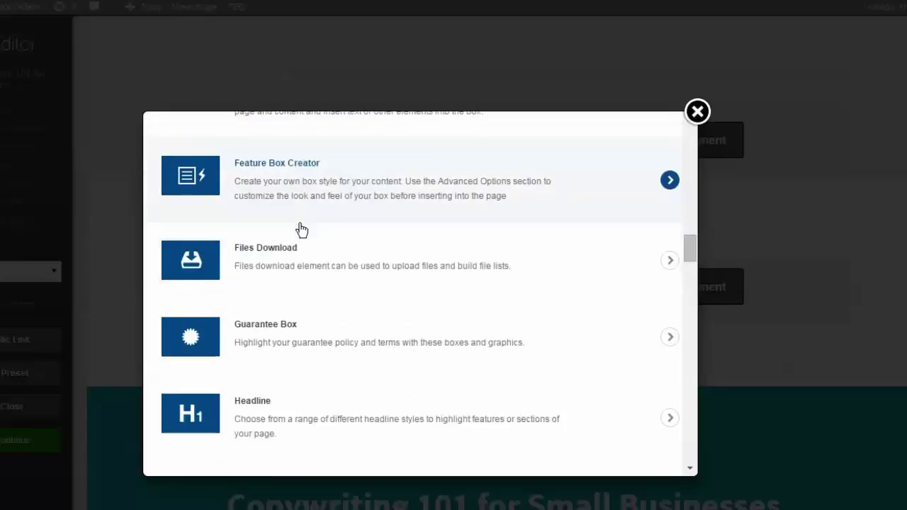
- Review the remaining page elements in the list from Hyperlink through WordPress Comments
{"action": "scroll", "coordinate": [299, 229], "scroll_direction": "down", "scroll_amount": 5}
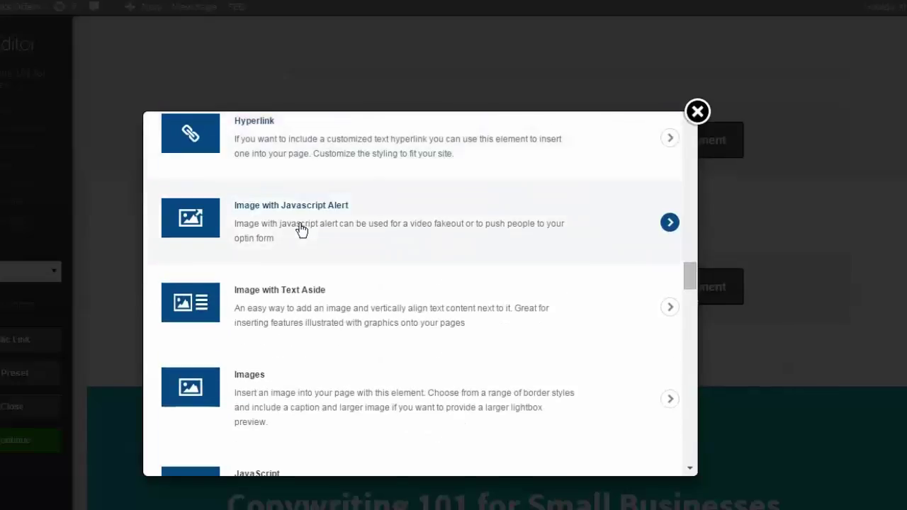
{"action": "scroll", "coordinate": [301, 228], "scroll_direction": "down", "scroll_amount": 5}
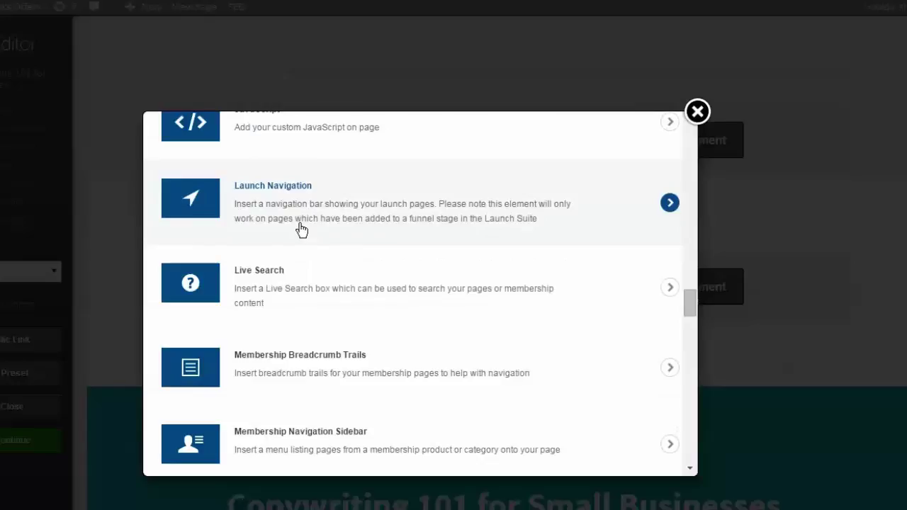
{"action": "scroll", "coordinate": [301, 229], "scroll_direction": "down", "scroll_amount": 5}
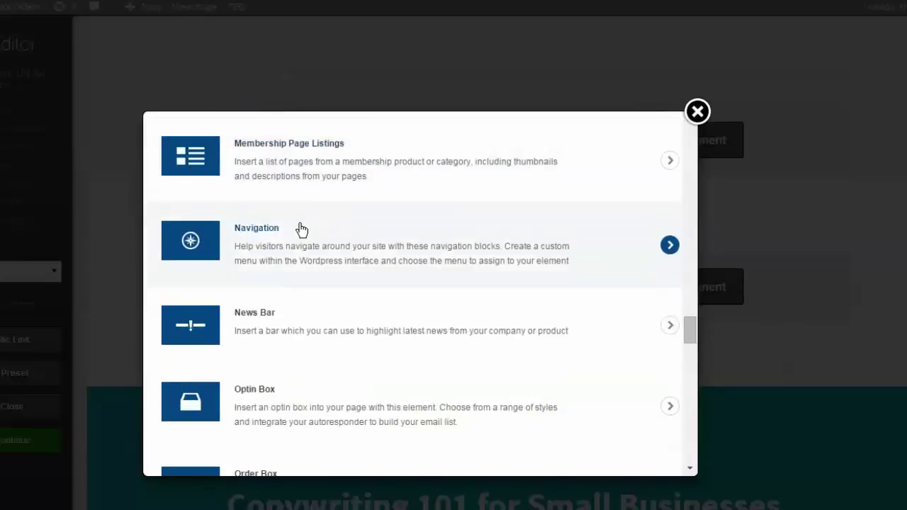
{"action": "scroll", "coordinate": [301, 229], "scroll_direction": "down", "scroll_amount": 2}
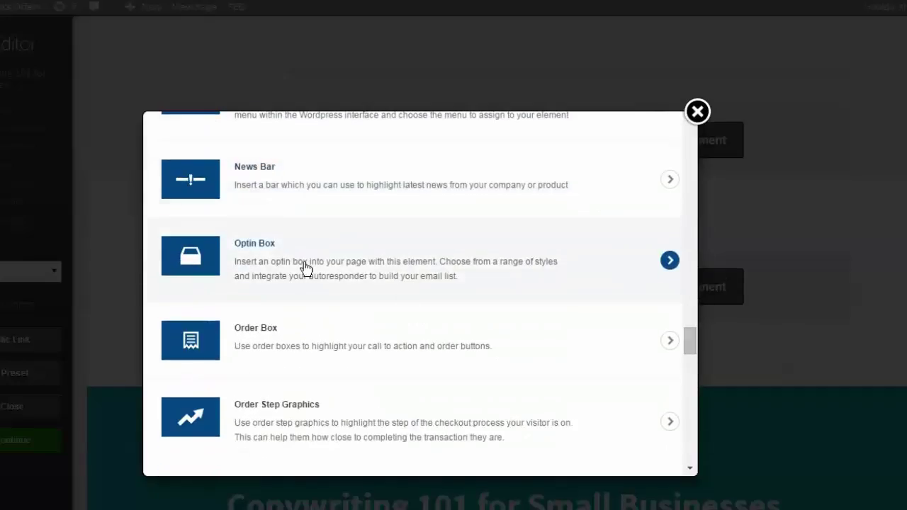
{"action": "scroll", "coordinate": [308, 263], "scroll_direction": "down", "scroll_amount": 2}
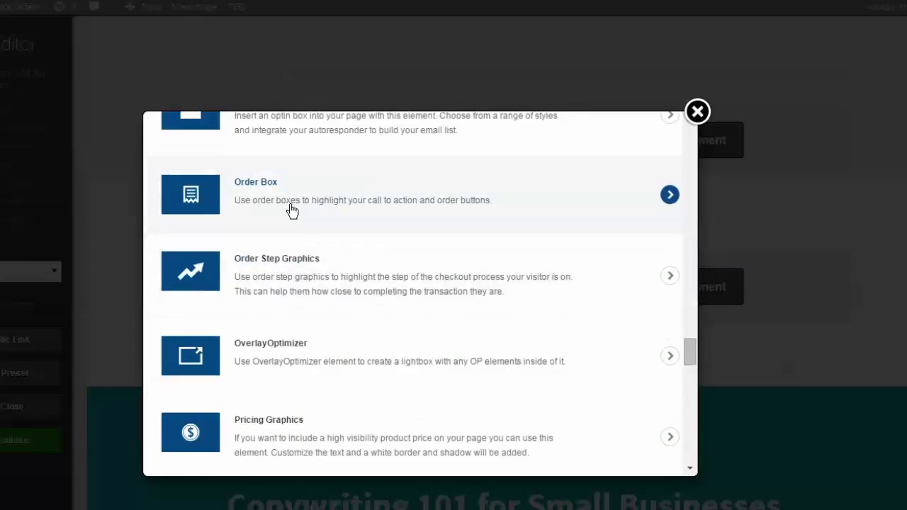
{"action": "scroll", "coordinate": [344, 270], "scroll_direction": "down", "scroll_amount": 1}
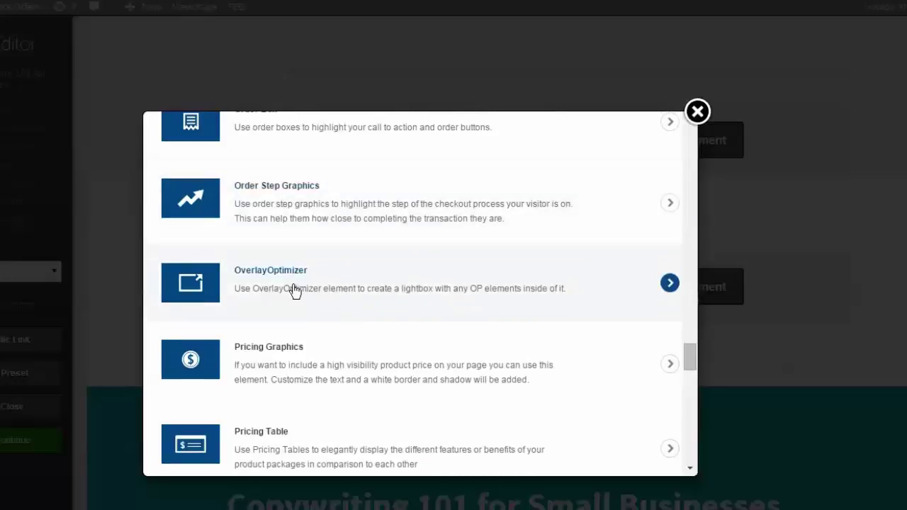
{"action": "scroll", "coordinate": [294, 291], "scroll_direction": "down", "scroll_amount": 2}
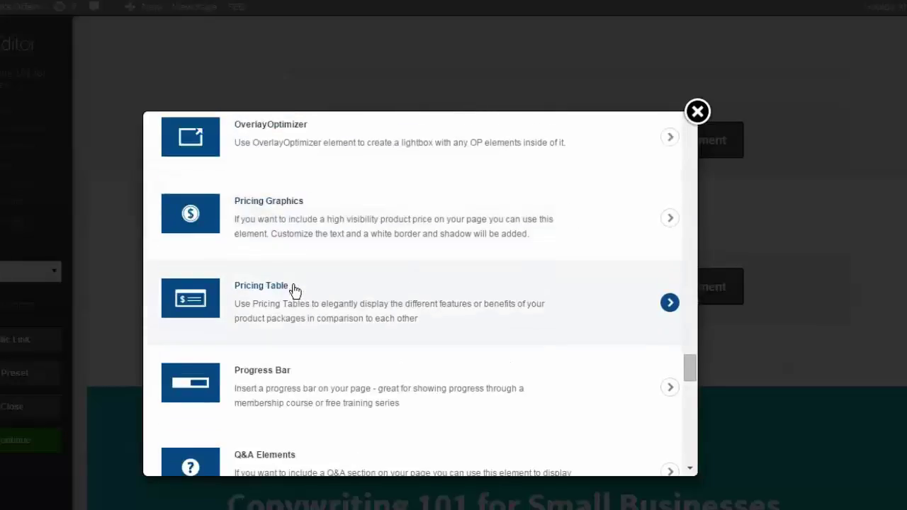
{"action": "scroll", "coordinate": [295, 290], "scroll_direction": "down", "scroll_amount": 8}
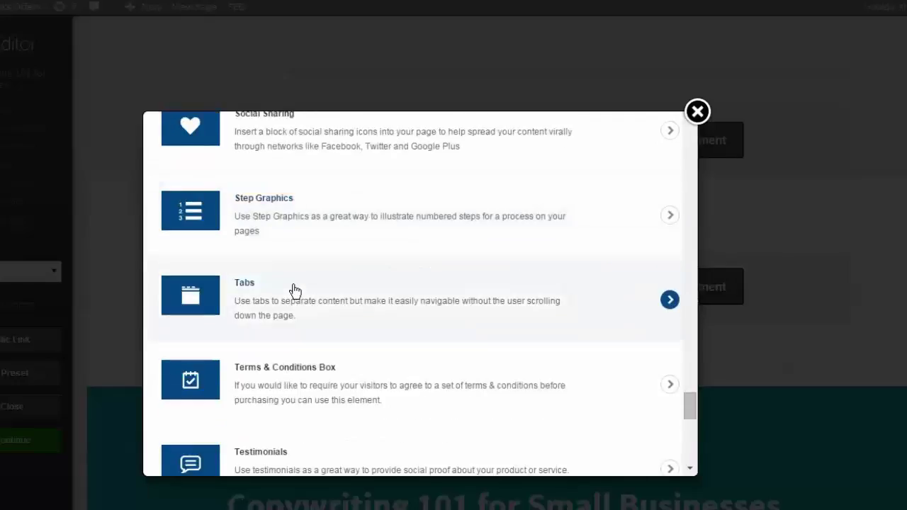
{"action": "scroll", "coordinate": [295, 290], "scroll_direction": "down", "scroll_amount": 2}
{"action": "scroll", "coordinate": [291, 265], "scroll_direction": "down", "scroll_amount": 3}
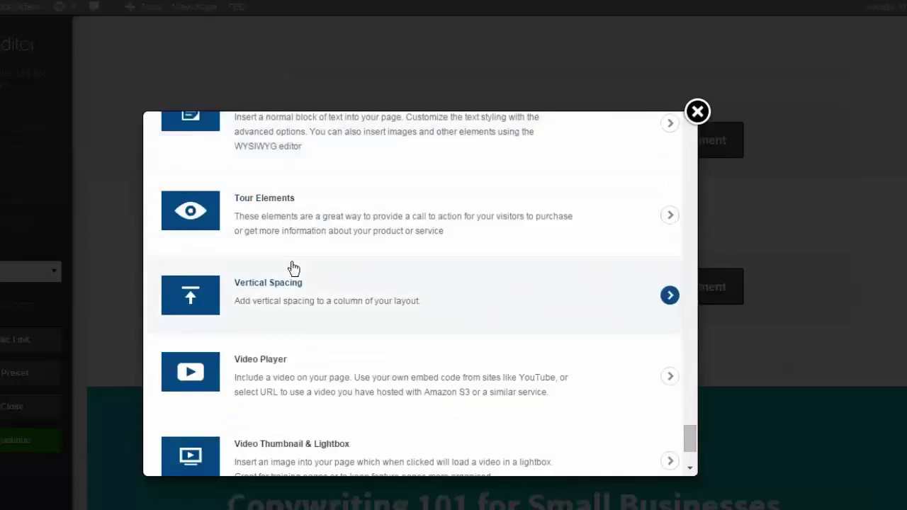
{"action": "scroll", "coordinate": [294, 268], "scroll_direction": "down", "scroll_amount": 1}
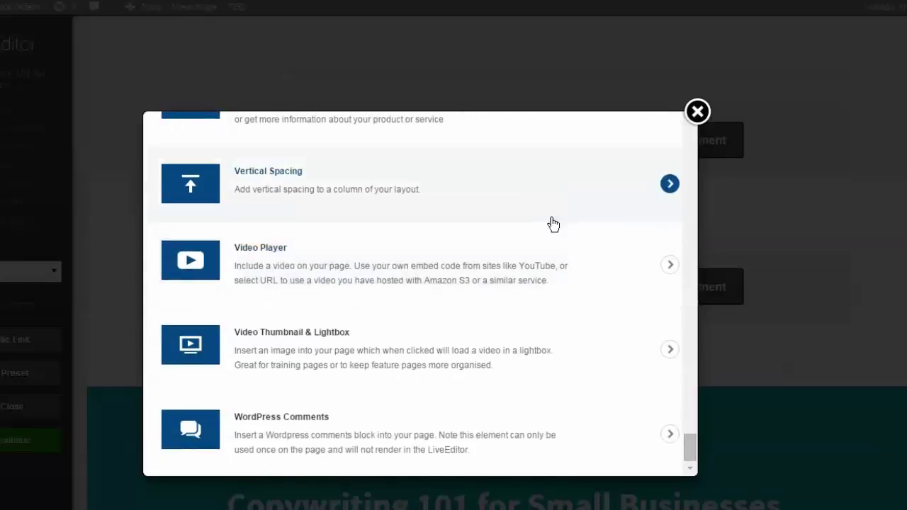
- Close the element list and remove the empty two-column row above the logo
{"action": "left_click", "coordinate": [697, 112]}
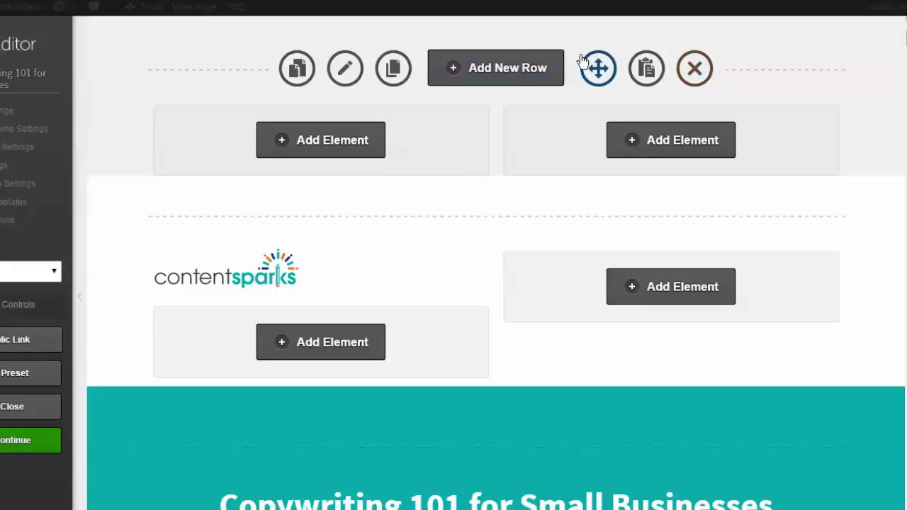
{"action": "left_click", "coordinate": [700, 72]}
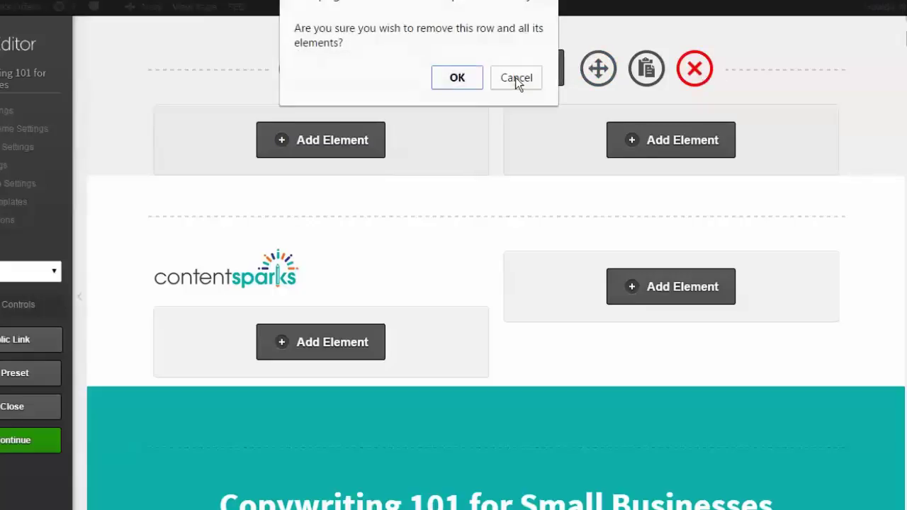
{"action": "left_click", "coordinate": [457, 78]}
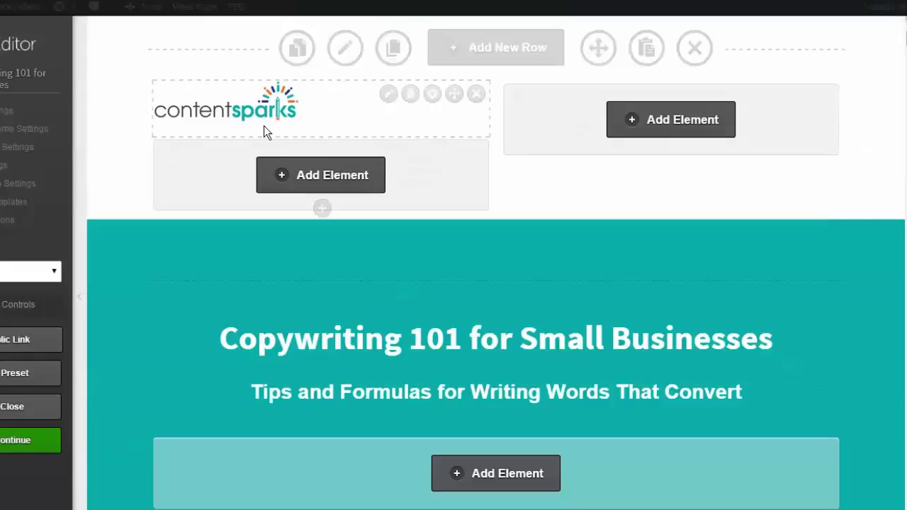
- Open the settings of the divider above "Business Consultants, Coaches, and Educators...." and close them without changing anything
{"action": "scroll", "coordinate": [263, 126], "scroll_direction": "down", "scroll_amount": 5}
{"action": "scroll", "coordinate": [264, 125], "scroll_direction": "down", "scroll_amount": 3}
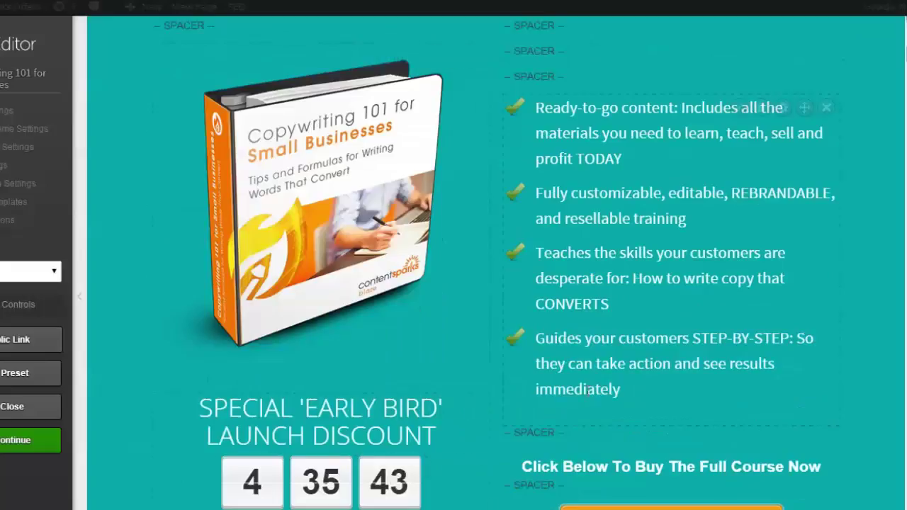
{"action": "scroll", "coordinate": [587, 395], "scroll_direction": "down", "scroll_amount": 3}
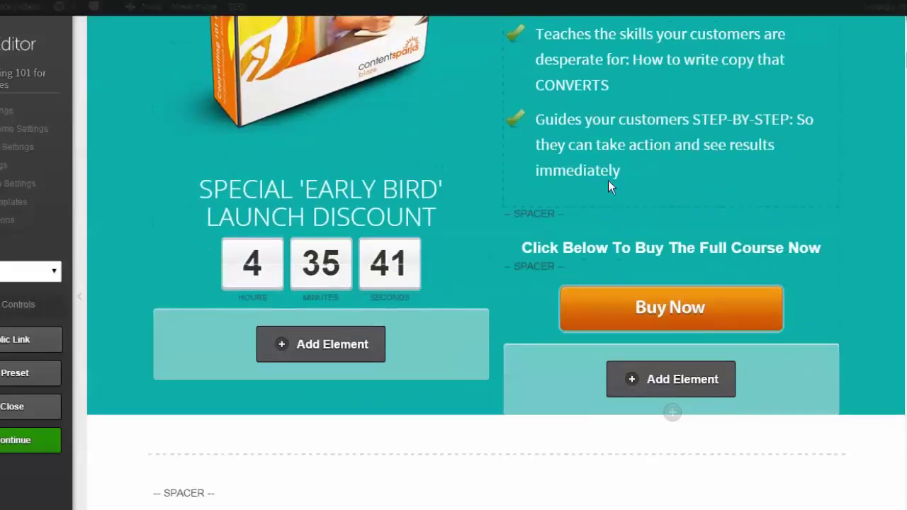
{"action": "scroll", "coordinate": [599, 314], "scroll_direction": "down", "scroll_amount": 6}
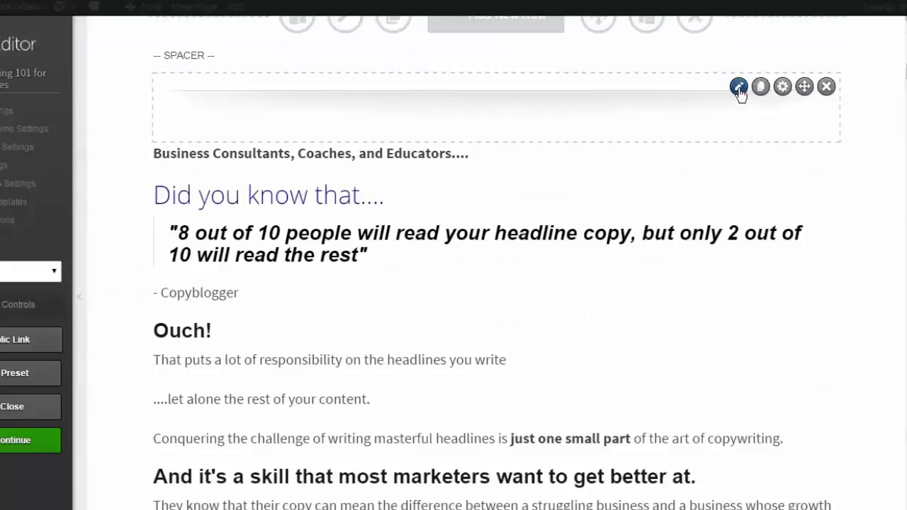
{"action": "left_click", "coordinate": [739, 88]}
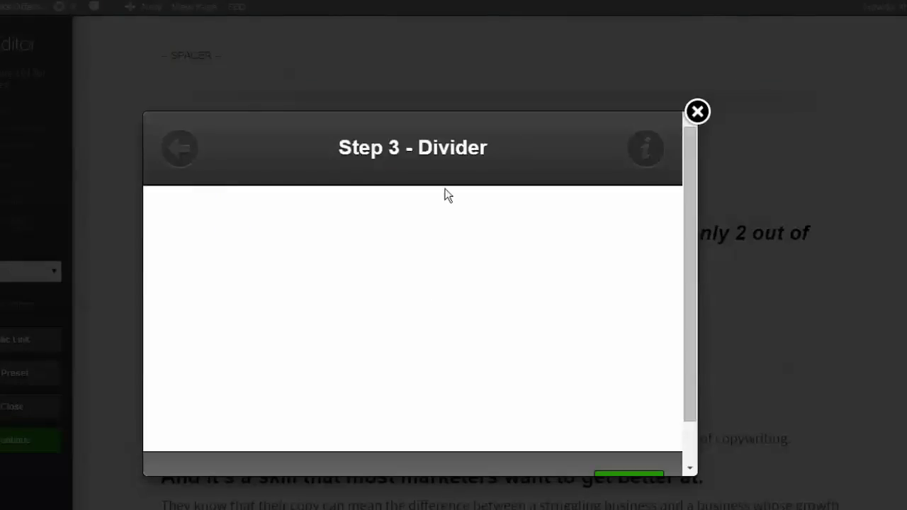
{"action": "left_click", "coordinate": [695, 113]}
- Review the sales copy, bullet lists and product image down to the grey module row below "Here's what your customers will learn:"
{"action": "scroll", "coordinate": [291, 278], "scroll_direction": "down", "scroll_amount": 7}
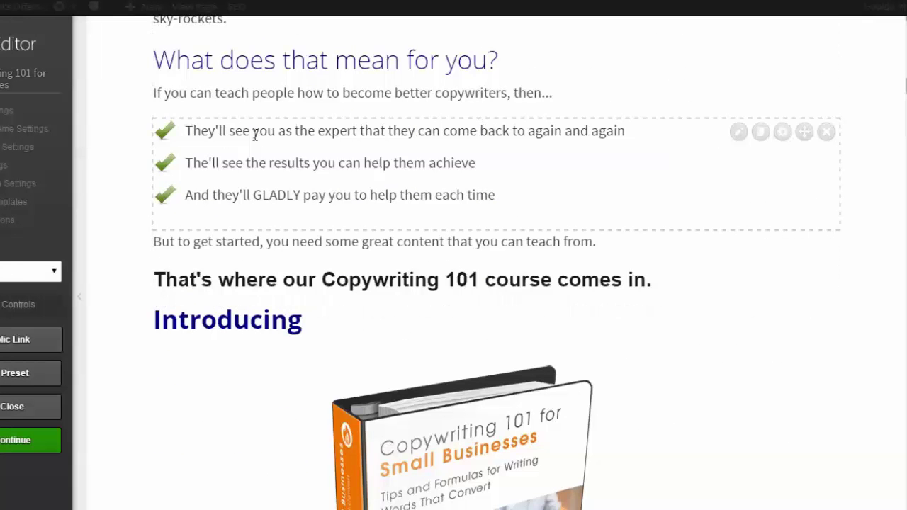
{"action": "scroll", "coordinate": [255, 135], "scroll_direction": "up", "scroll_amount": 4}
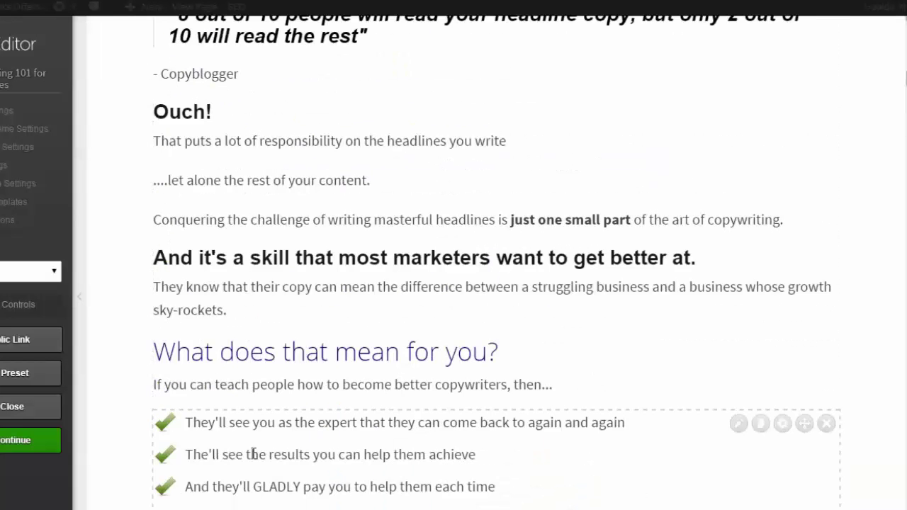
{"action": "scroll", "coordinate": [253, 454], "scroll_direction": "down", "scroll_amount": 2}
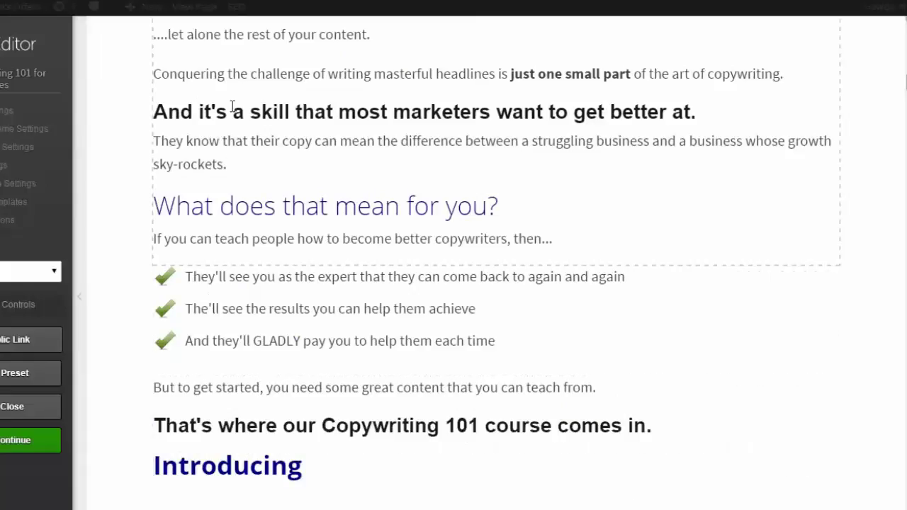
{"action": "scroll", "coordinate": [228, 294], "scroll_direction": "down", "scroll_amount": 3}
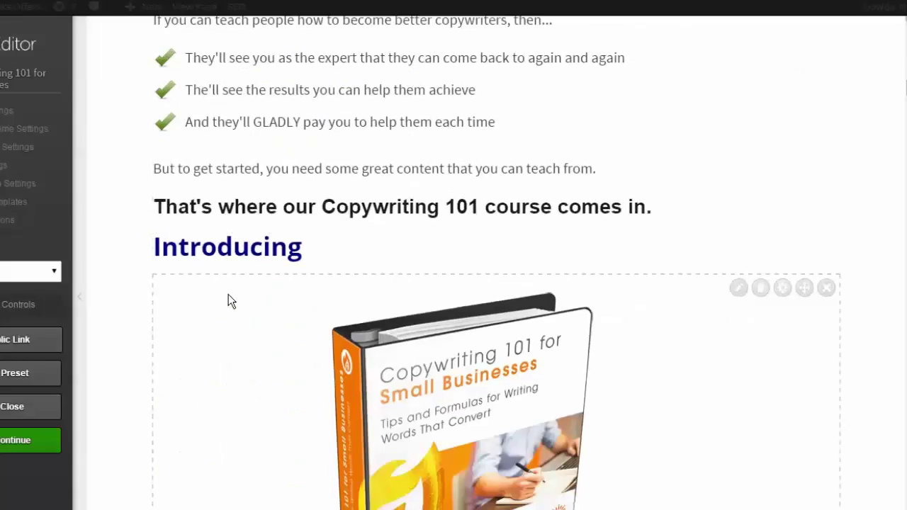
{"action": "scroll", "coordinate": [227, 260], "scroll_direction": "down", "scroll_amount": 15}
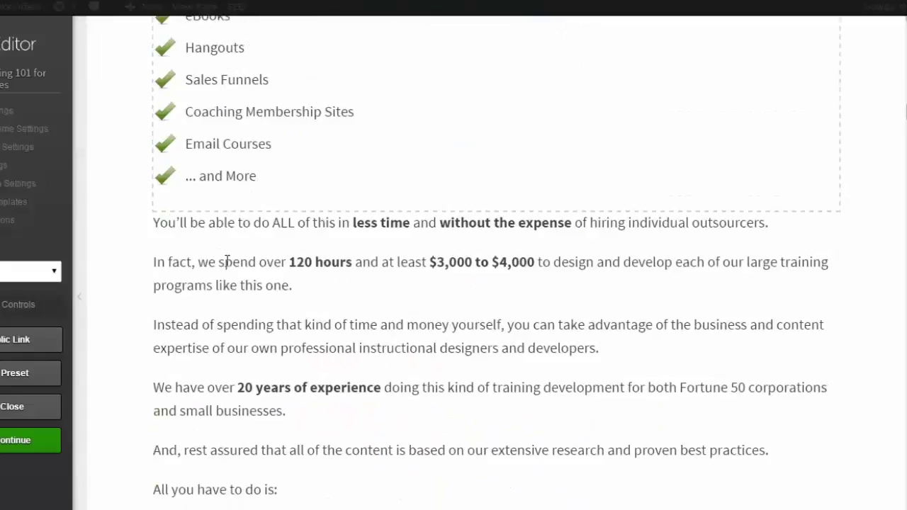
{"action": "scroll", "coordinate": [226, 261], "scroll_direction": "down", "scroll_amount": 6}
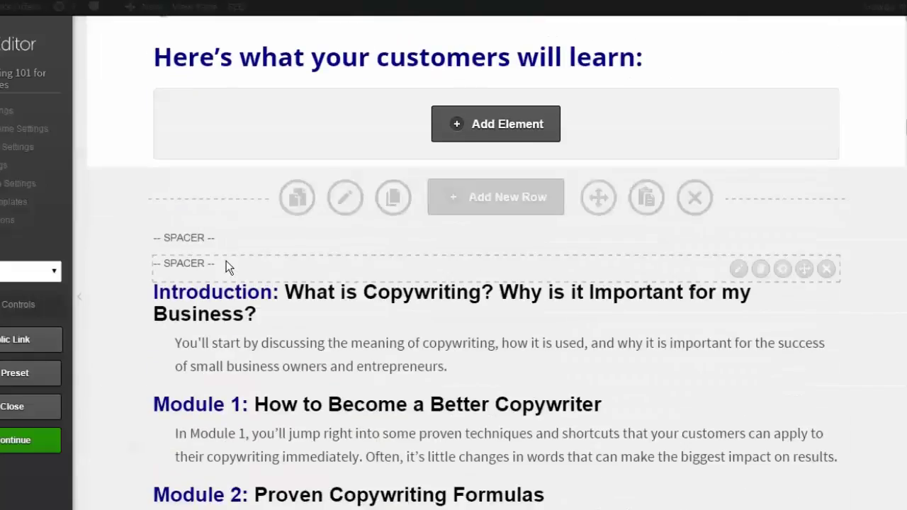
{"action": "scroll", "coordinate": [226, 261], "scroll_direction": "down", "scroll_amount": 2}
{"action": "scroll", "coordinate": [177, 43], "scroll_direction": "up", "scroll_amount": 2}
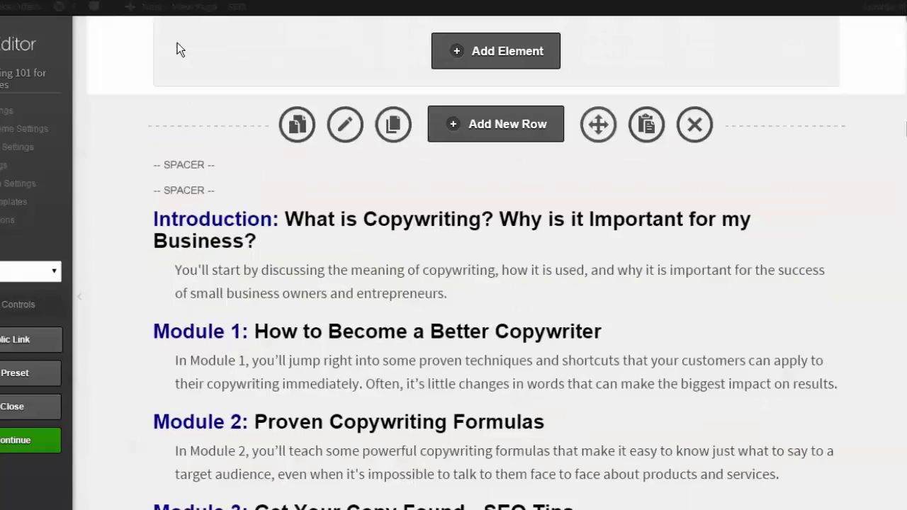
{"action": "scroll", "coordinate": [178, 42], "scroll_direction": "up", "scroll_amount": 1}
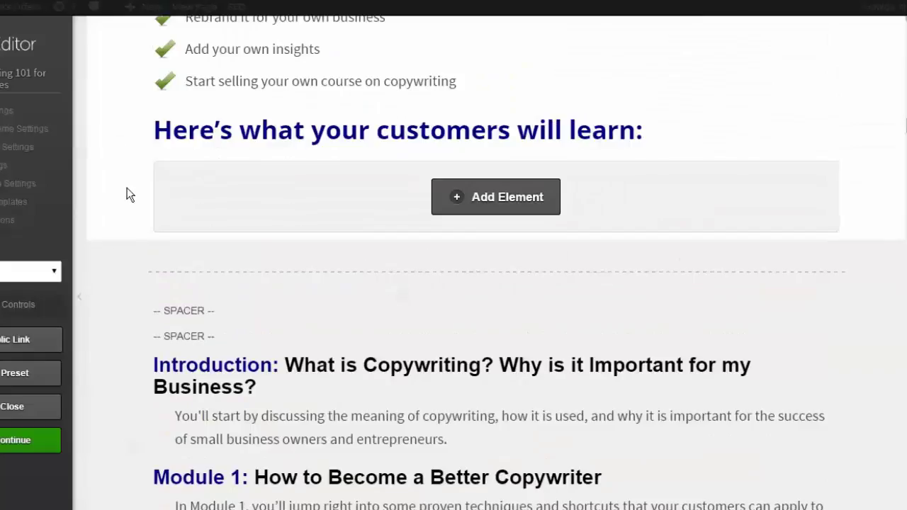
- Review the course module descriptions, the "Here's What You'll Get:" copy and the three-column Participant, Facilitator and Promotional Materials row
{"action": "scroll", "coordinate": [126, 188], "scroll_direction": "down", "scroll_amount": 3}
{"action": "scroll", "coordinate": [264, 308], "scroll_direction": "down", "scroll_amount": 7}
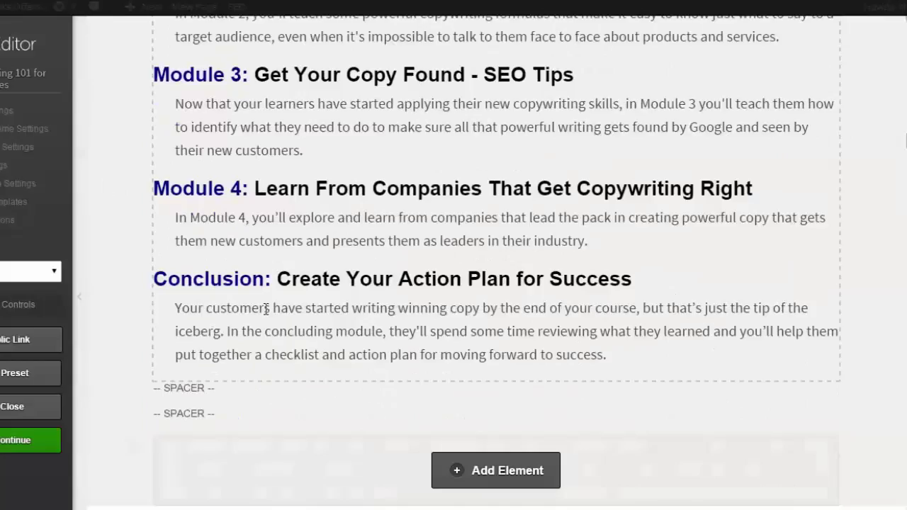
{"action": "scroll", "coordinate": [264, 316], "scroll_direction": "down", "scroll_amount": 3}
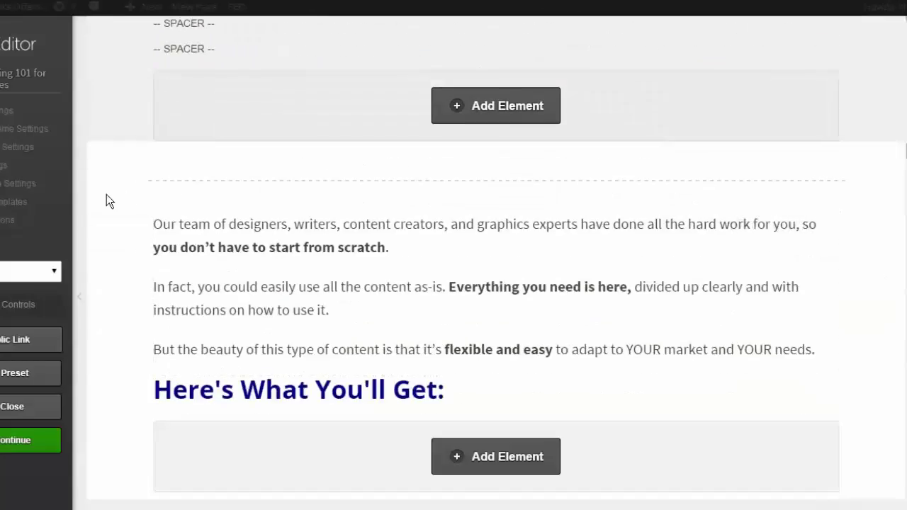
{"action": "scroll", "coordinate": [263, 255], "scroll_direction": "down", "scroll_amount": 4}
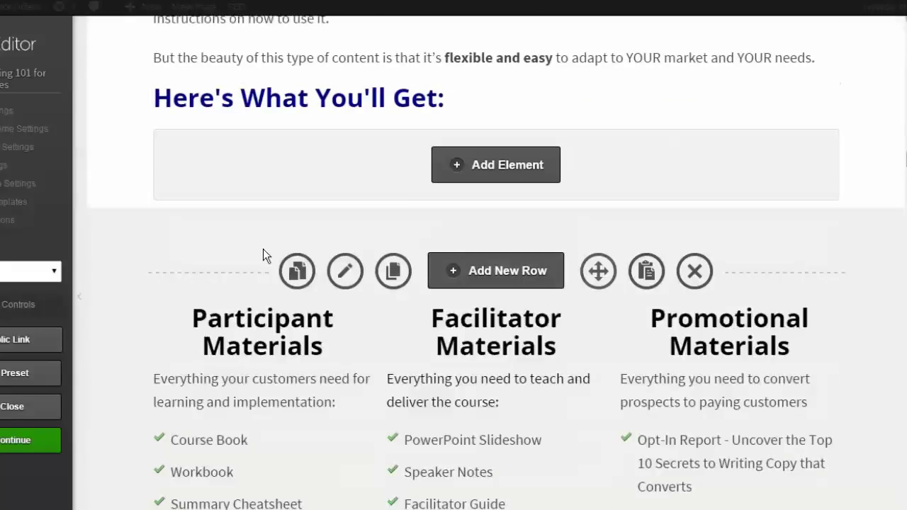
{"action": "scroll", "coordinate": [185, 182], "scroll_direction": "down", "scroll_amount": 2}
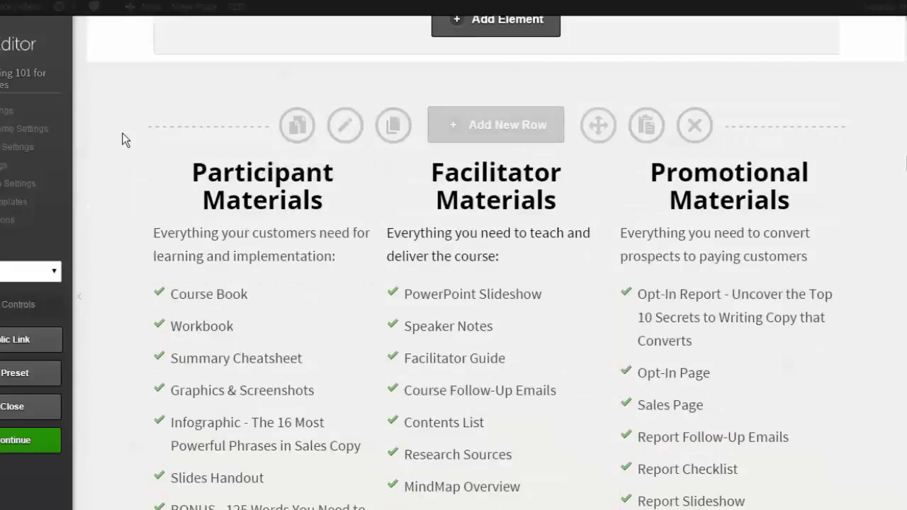
{"action": "scroll", "coordinate": [122, 139], "scroll_direction": "down", "scroll_amount": 11}
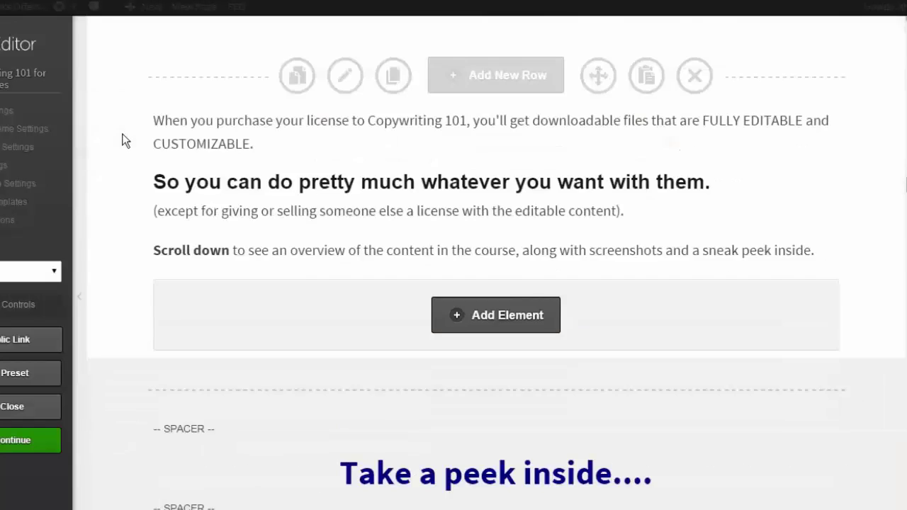
{"action": "scroll", "coordinate": [122, 140], "scroll_direction": "up", "scroll_amount": 6}
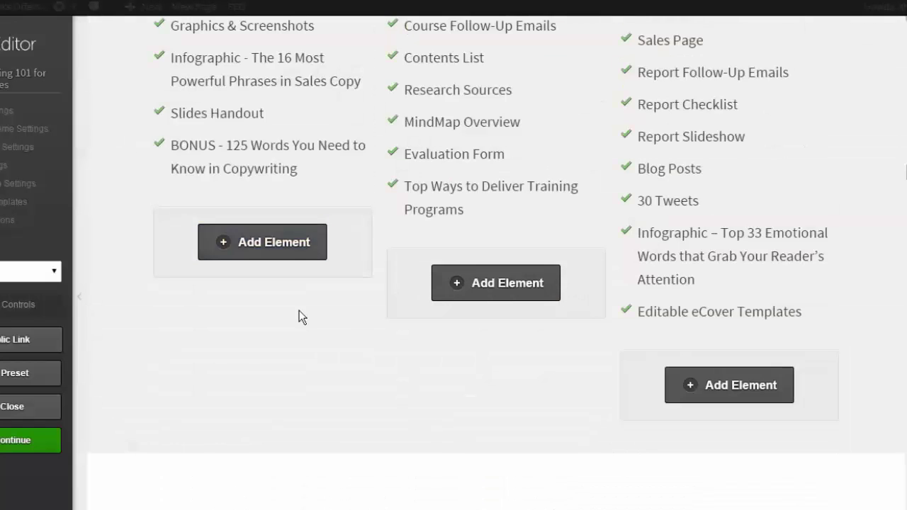
{"action": "scroll", "coordinate": [299, 312], "scroll_direction": "down", "scroll_amount": 5}
{"action": "scroll", "coordinate": [299, 312], "scroll_direction": "up", "scroll_amount": 1}
{"action": "scroll", "coordinate": [300, 314], "scroll_direction": "up", "scroll_amount": 5}
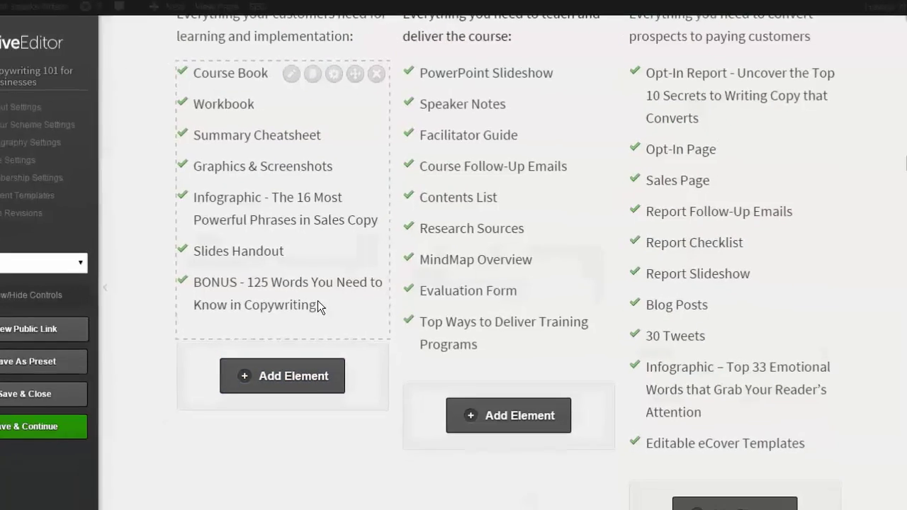
{"action": "scroll", "coordinate": [346, 291], "scroll_direction": "up", "scroll_amount": 5}
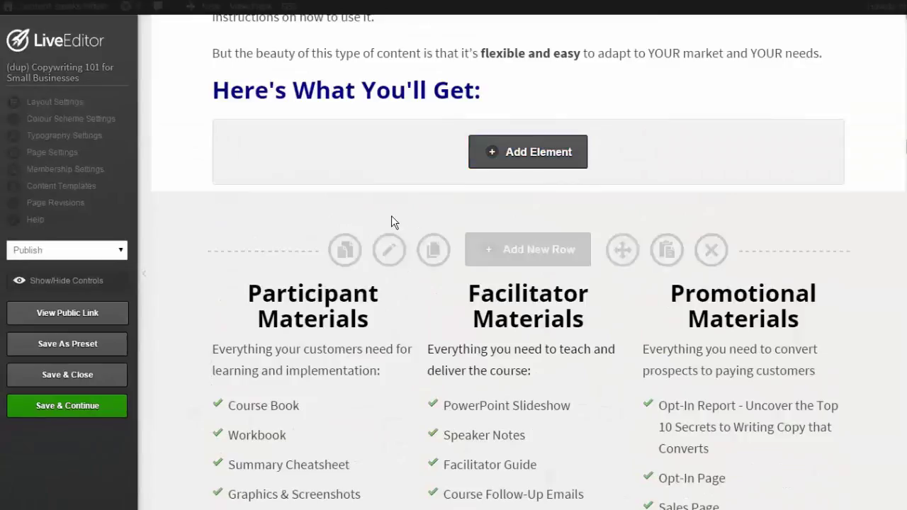
- Preview the page with the editing controls hidden, show them again, and examine the "Take a peek inside...." video section
{"action": "left_click", "coordinate": [60, 284]}
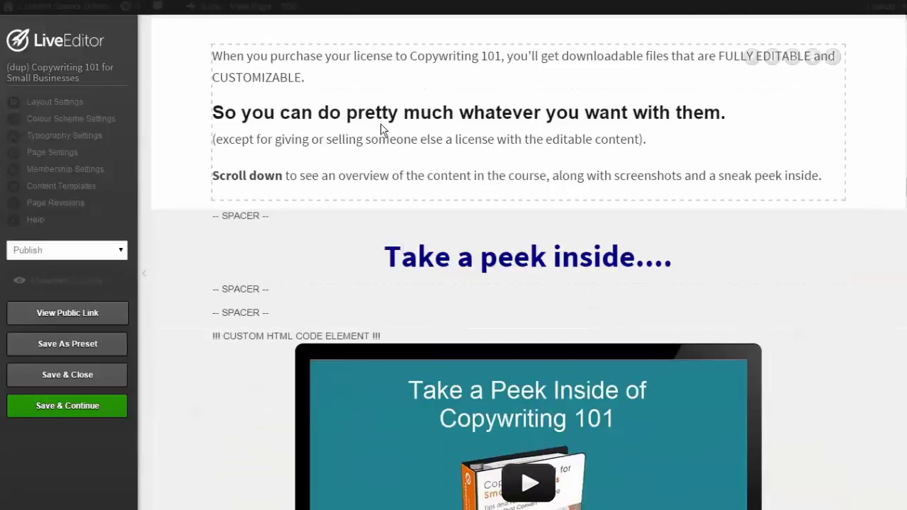
{"action": "left_click", "coordinate": [73, 283]}
{"action": "scroll", "coordinate": [464, 223], "scroll_direction": "down", "scroll_amount": 4}
{"action": "scroll", "coordinate": [463, 223], "scroll_direction": "down", "scroll_amount": 10}
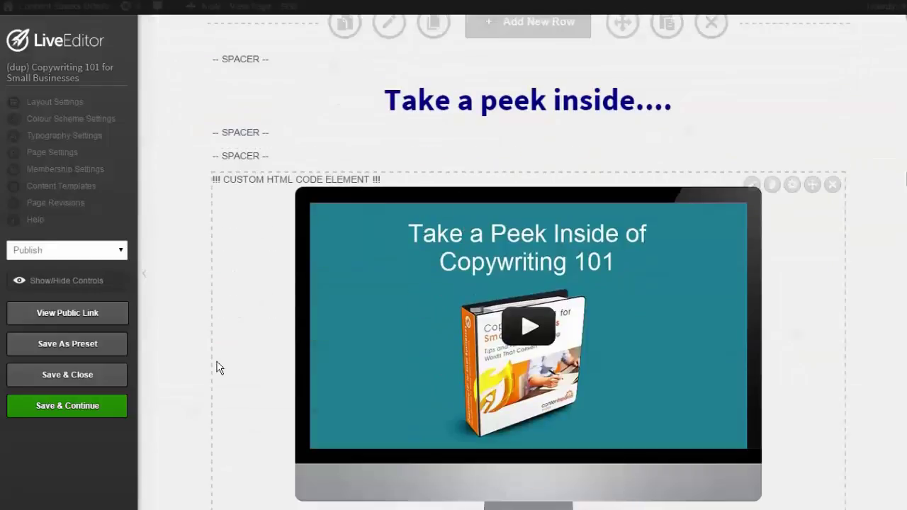
{"action": "scroll", "coordinate": [217, 366], "scroll_direction": "down", "scroll_amount": 1}
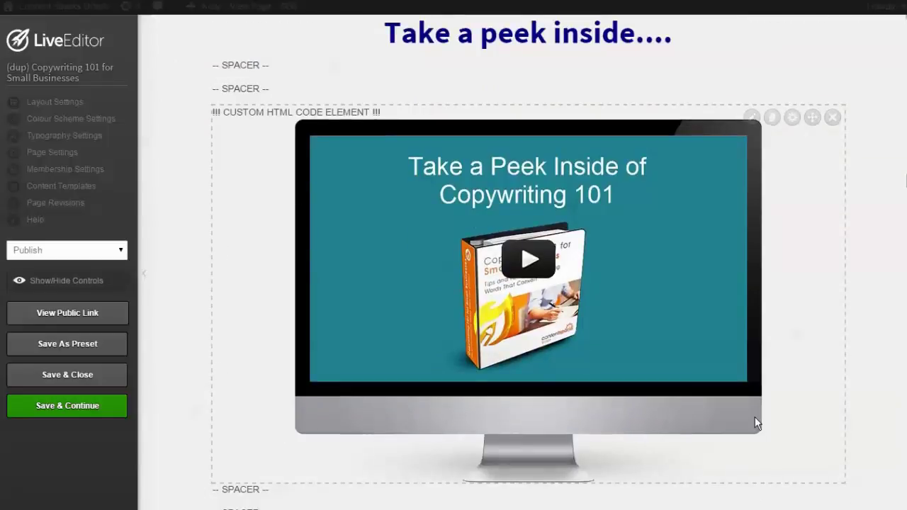
- Open the content of the bordered "Copywriting 101 for Small Businesses" pricing box for editing and close it without changing anything
{"action": "scroll", "coordinate": [755, 417], "scroll_direction": "down", "scroll_amount": 8}
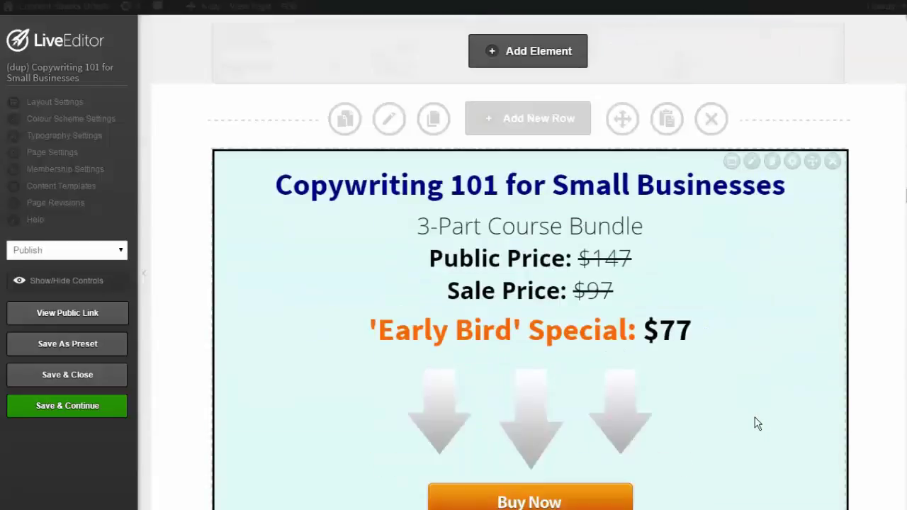
{"action": "scroll", "coordinate": [207, 302], "scroll_direction": "down", "scroll_amount": 3}
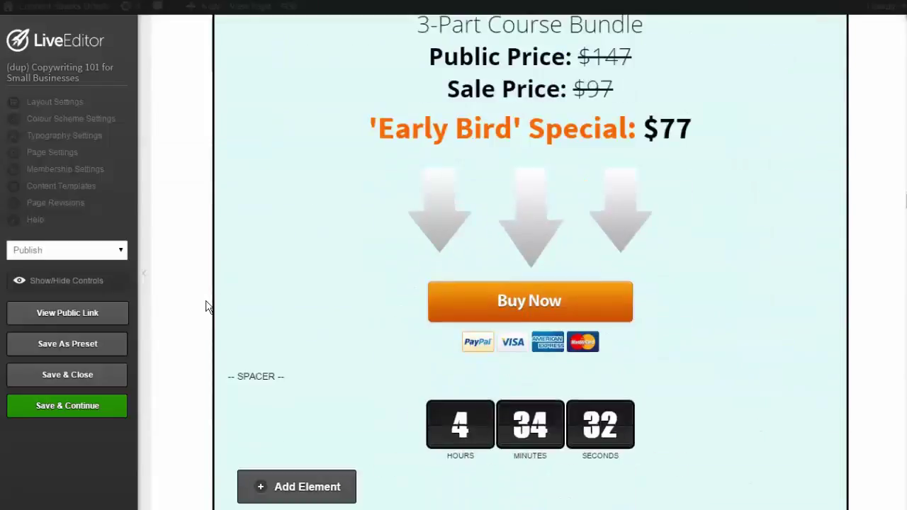
{"action": "scroll", "coordinate": [180, 250], "scroll_direction": "up", "scroll_amount": 2}
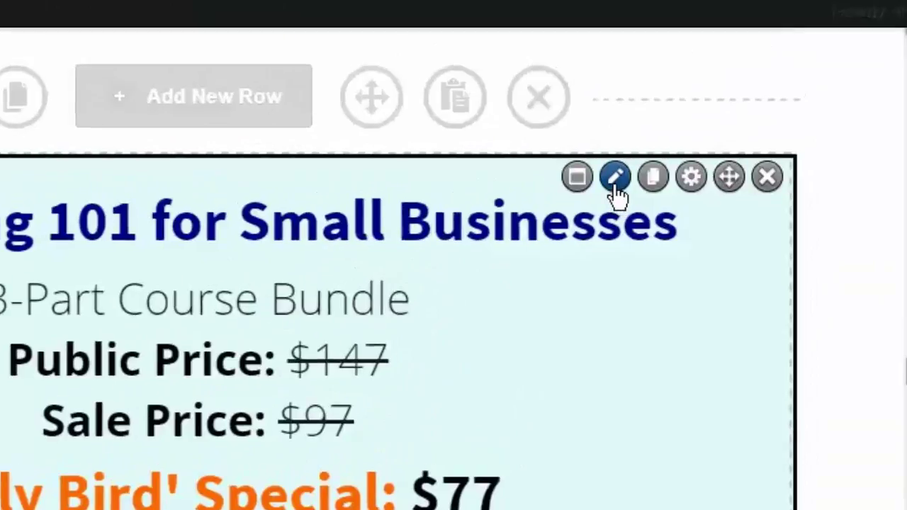
{"action": "left_click", "coordinate": [614, 178]}
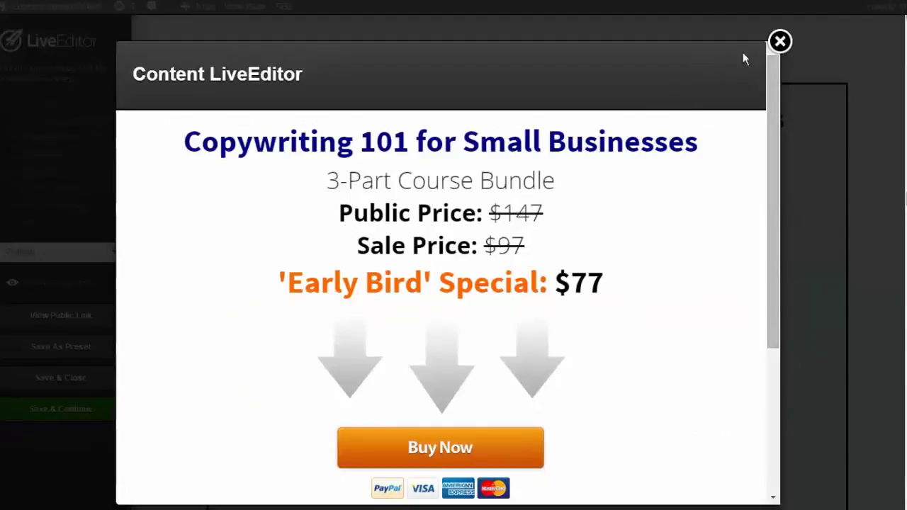
{"action": "left_click", "coordinate": [780, 42]}
- Open the settings of the three-column feature block containing Course Book, Course Workbook and Summary Checklist
{"action": "scroll", "coordinate": [530, 175], "scroll_direction": "down", "scroll_amount": 4}
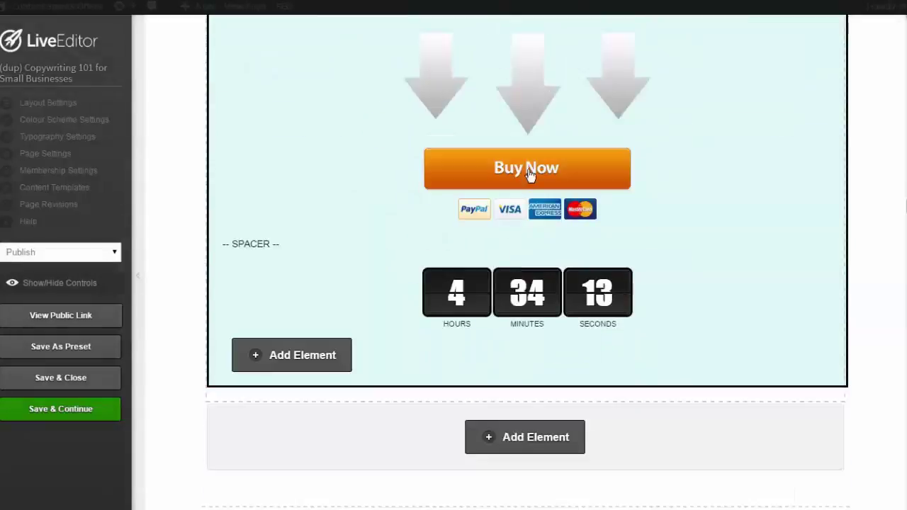
{"action": "scroll", "coordinate": [503, 234], "scroll_direction": "down", "scroll_amount": 10}
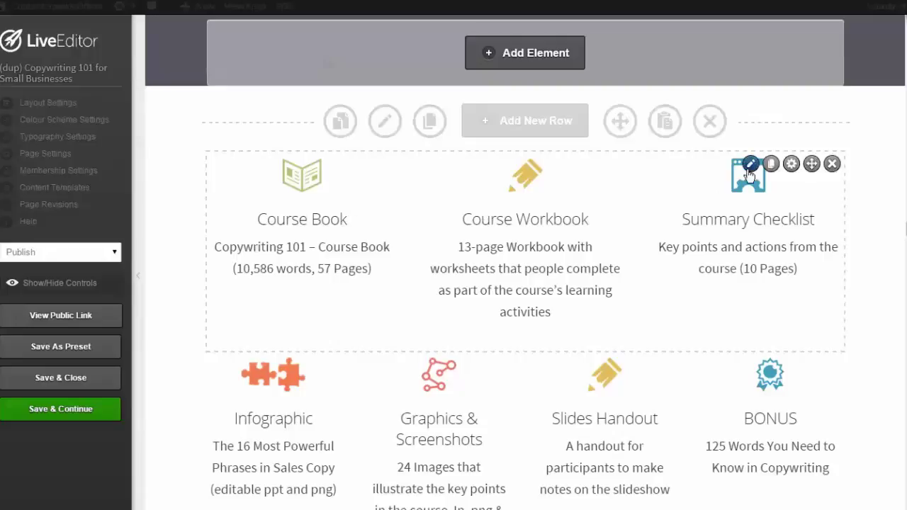
{"action": "left_click", "coordinate": [749, 165]}
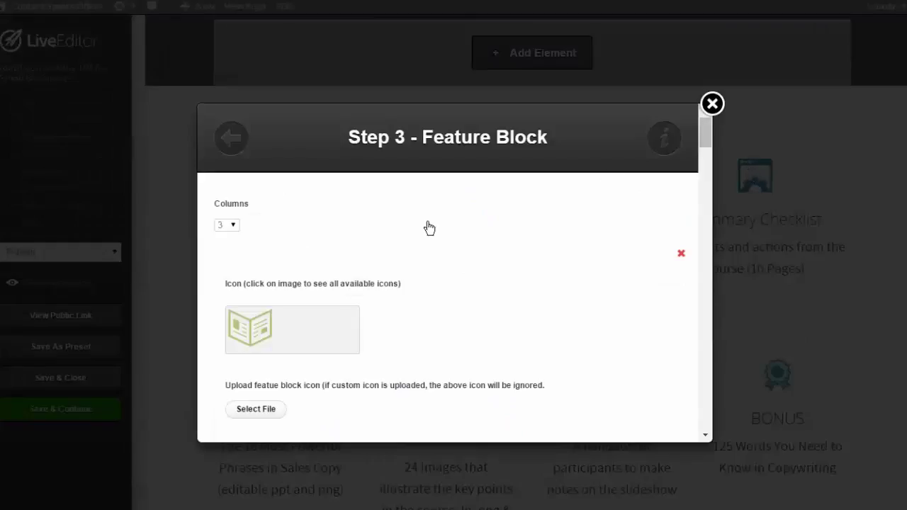
{"action": "scroll", "coordinate": [220, 225], "scroll_direction": "down", "scroll_amount": 2}
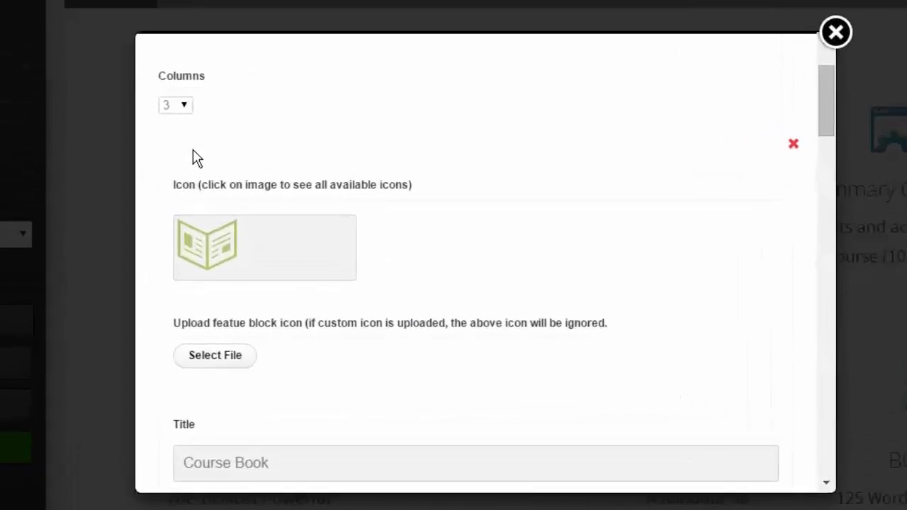
- Browse the available icons for the Course Book feature and close the icon list without choosing another
{"action": "left_click", "coordinate": [193, 249]}
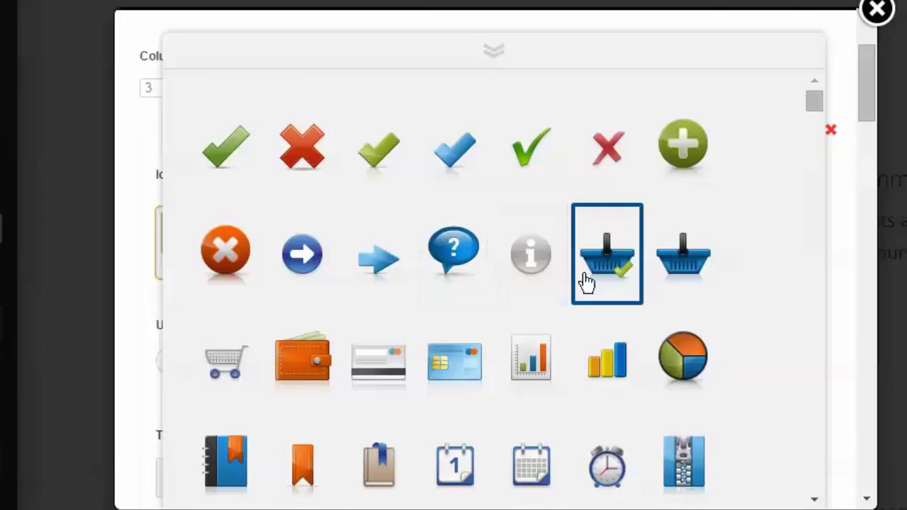
{"action": "scroll", "coordinate": [751, 271], "scroll_direction": "down", "scroll_amount": 3}
{"action": "scroll", "coordinate": [751, 271], "scroll_direction": "down", "scroll_amount": 5}
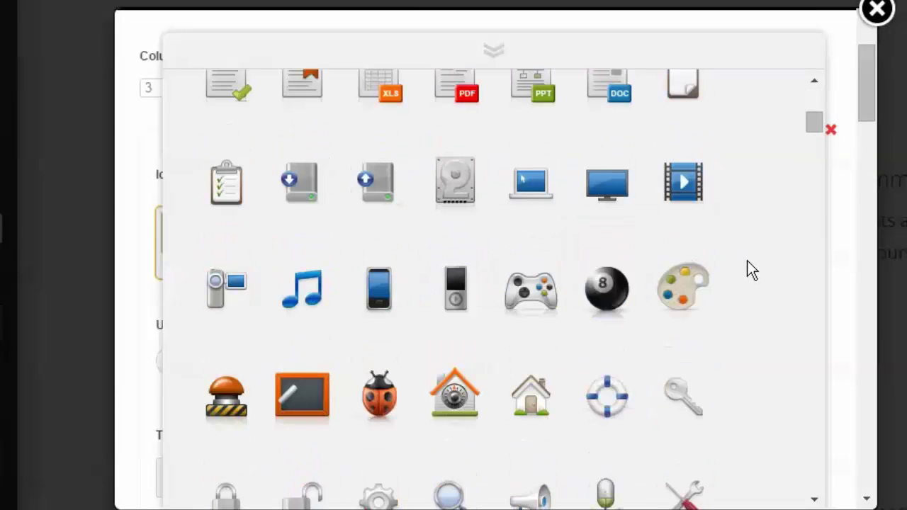
{"action": "scroll", "coordinate": [751, 271], "scroll_direction": "down", "scroll_amount": 5}
{"action": "scroll", "coordinate": [751, 271], "scroll_direction": "down", "scroll_amount": 8}
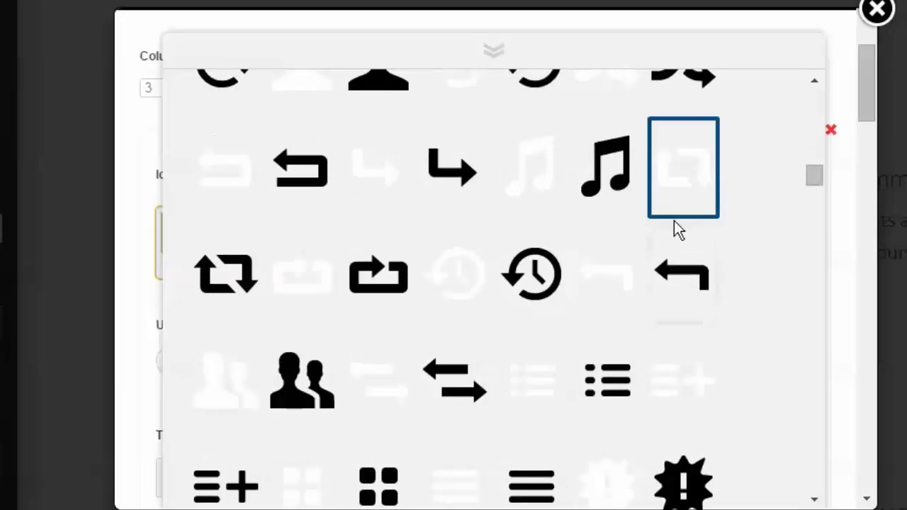
{"action": "scroll", "coordinate": [674, 226], "scroll_direction": "down", "scroll_amount": 10}
{"action": "scroll", "coordinate": [677, 228], "scroll_direction": "down", "scroll_amount": 5}
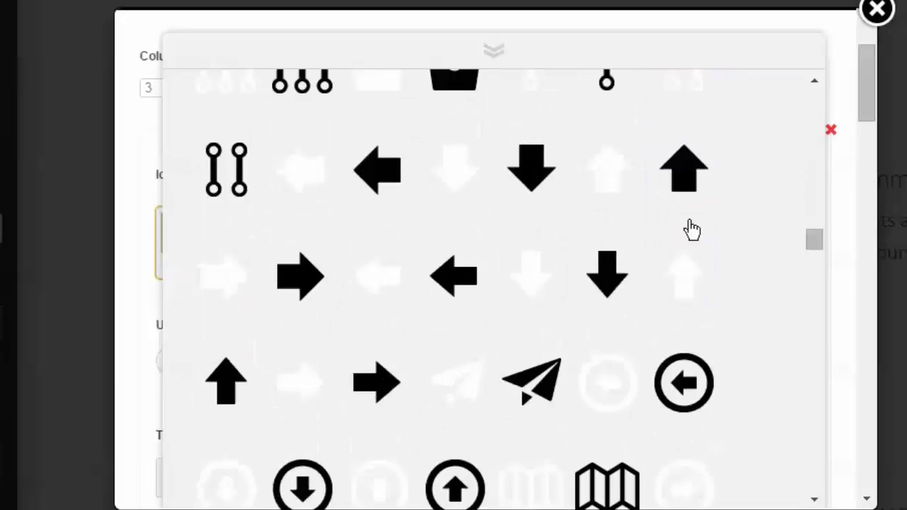
{"action": "left_click_drag", "start_coordinate": [812, 245], "coordinate": [839, 415]}
{"action": "scroll", "coordinate": [592, 238], "scroll_direction": "up", "scroll_amount": 3}
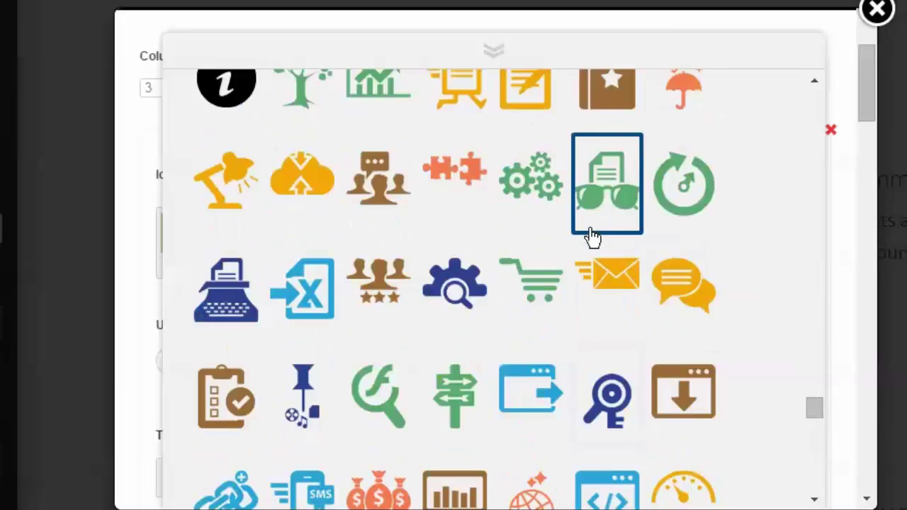
{"action": "scroll", "coordinate": [592, 238], "scroll_direction": "up", "scroll_amount": 3}
{"action": "scroll", "coordinate": [593, 238], "scroll_direction": "down", "scroll_amount": 6}
{"action": "scroll", "coordinate": [682, 264], "scroll_direction": "down", "scroll_amount": 5}
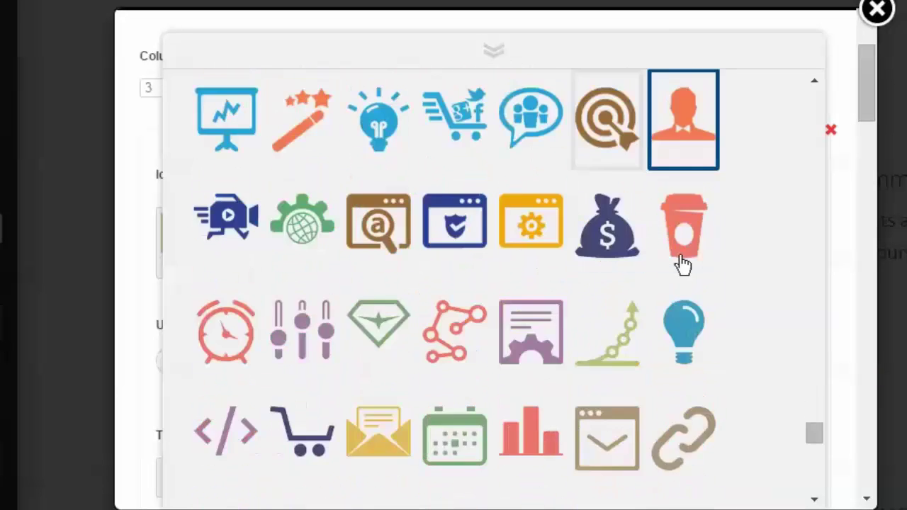
{"action": "scroll", "coordinate": [683, 263], "scroll_direction": "down", "scroll_amount": 2}
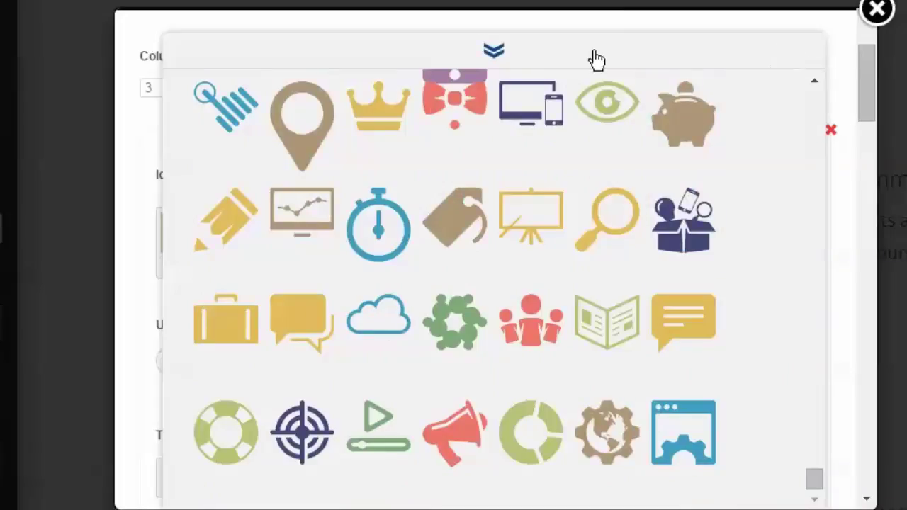
{"action": "left_click", "coordinate": [493, 53]}
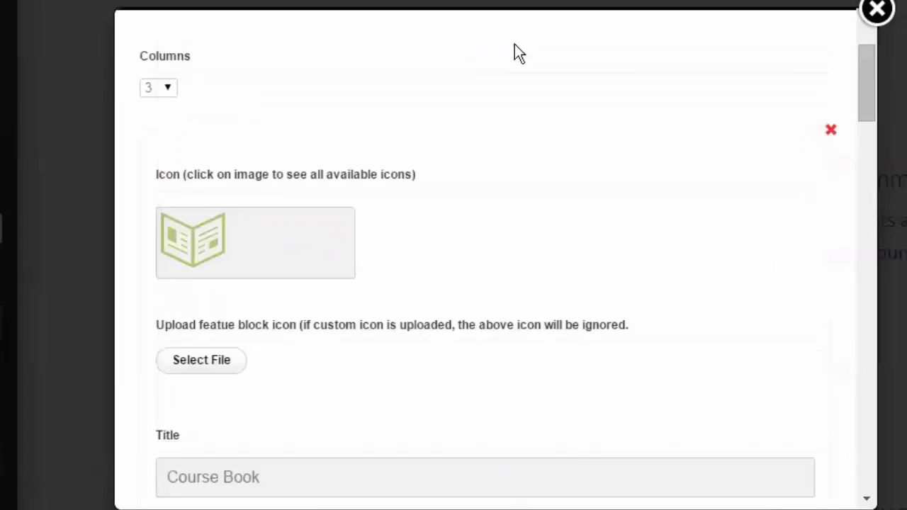
- Review the content, link and icon fields of the feature block's columns and close its settings without changes
{"action": "scroll", "coordinate": [534, 263], "scroll_direction": "down", "scroll_amount": 3}
{"action": "scroll", "coordinate": [537, 261], "scroll_direction": "down", "scroll_amount": 4}
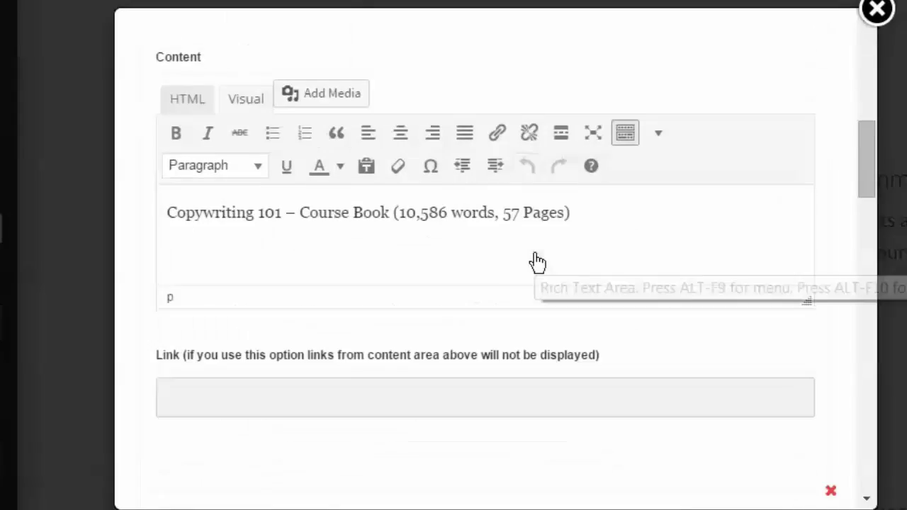
{"action": "scroll", "coordinate": [367, 232], "scroll_direction": "down", "scroll_amount": 3}
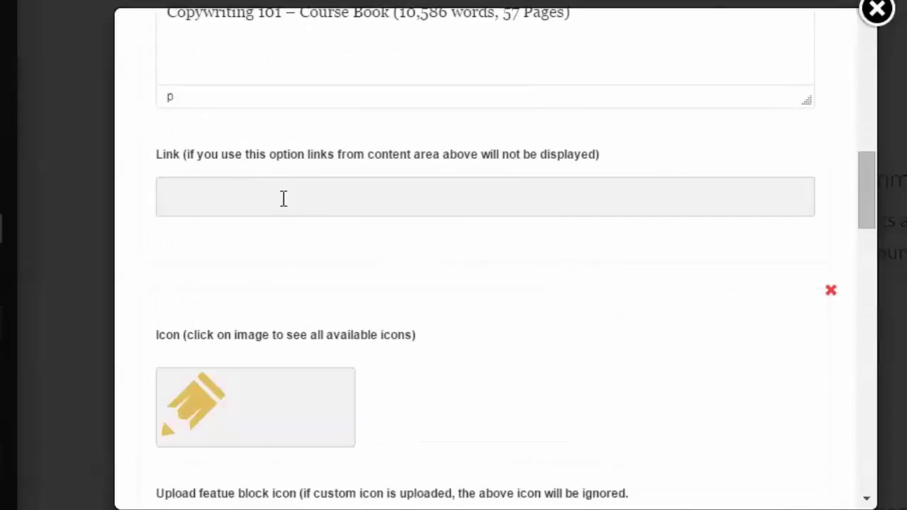
{"action": "scroll", "coordinate": [327, 204], "scroll_direction": "down", "scroll_amount": 10}
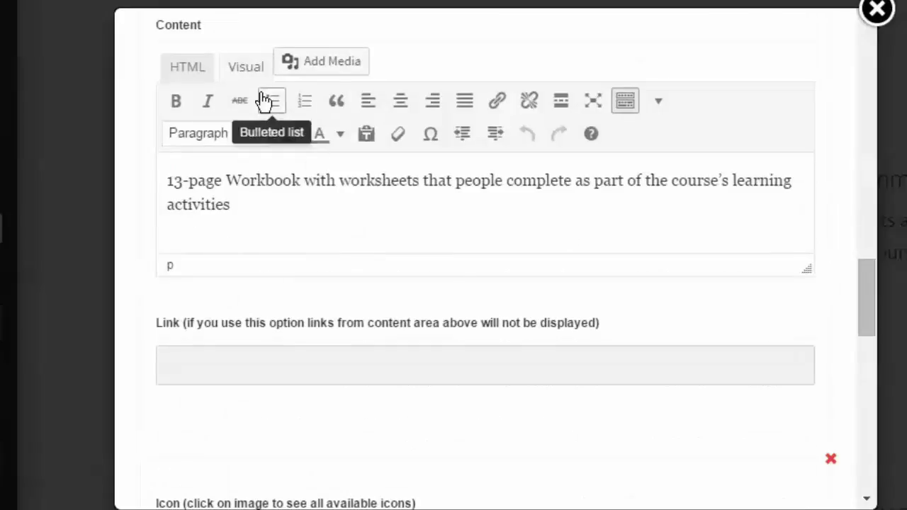
{"action": "scroll", "coordinate": [359, 230], "scroll_direction": "down", "scroll_amount": 4}
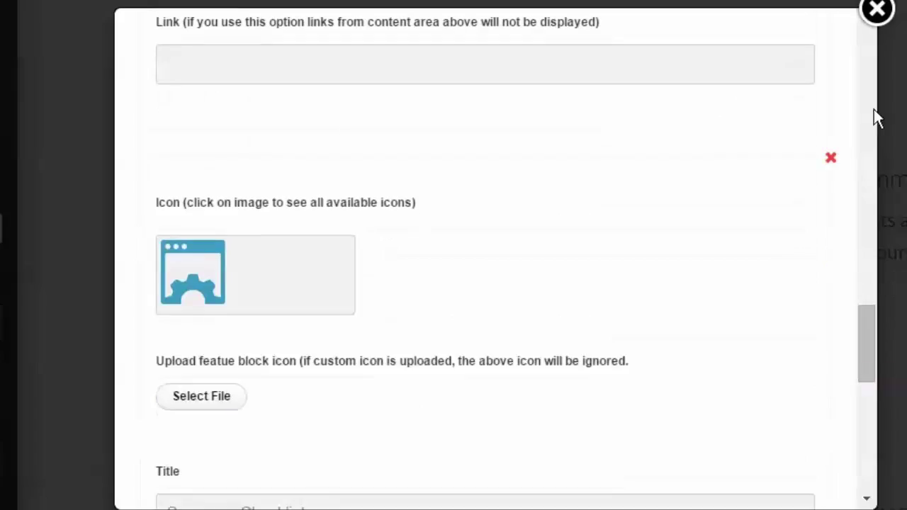
{"action": "left_click", "coordinate": [876, 17]}
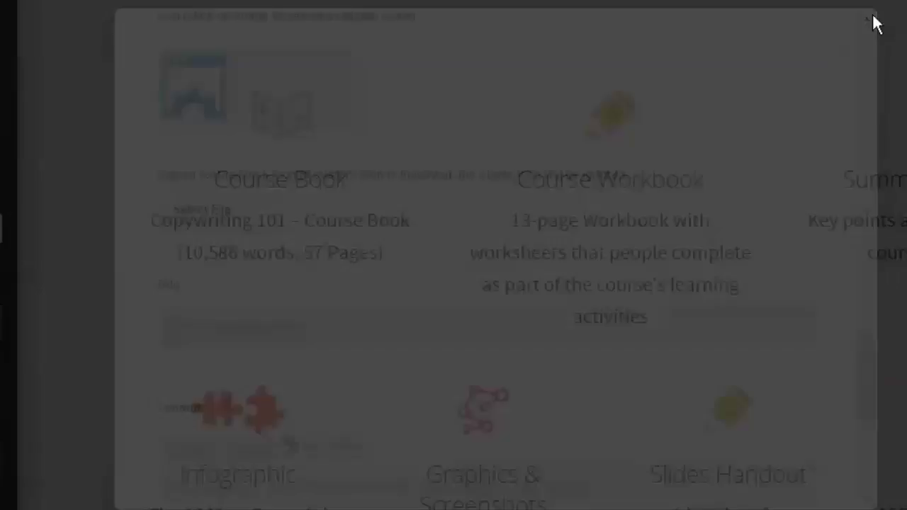
- Examine the Facilitator Material heading row and its feature blocks down to the Promotional Material row
{"action": "scroll", "coordinate": [530, 244], "scroll_direction": "down", "scroll_amount": 8}
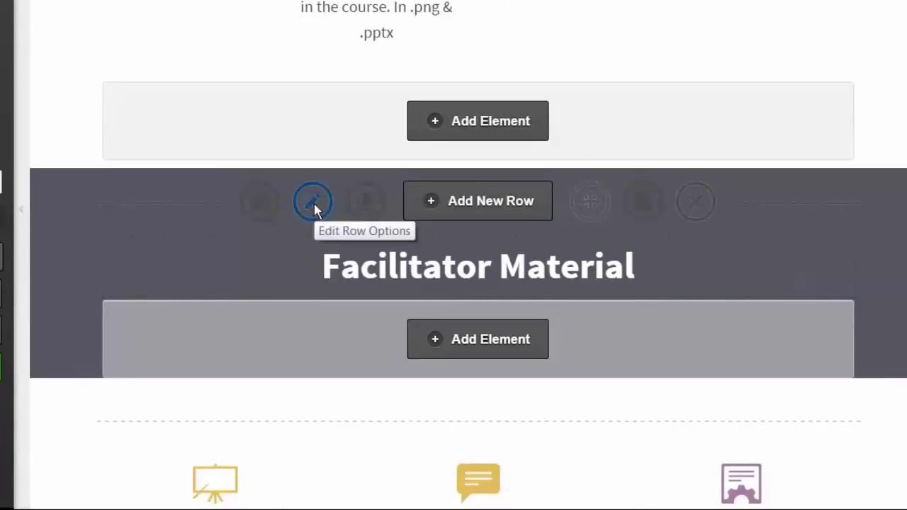
{"action": "scroll", "coordinate": [314, 208], "scroll_direction": "down", "scroll_amount": 5}
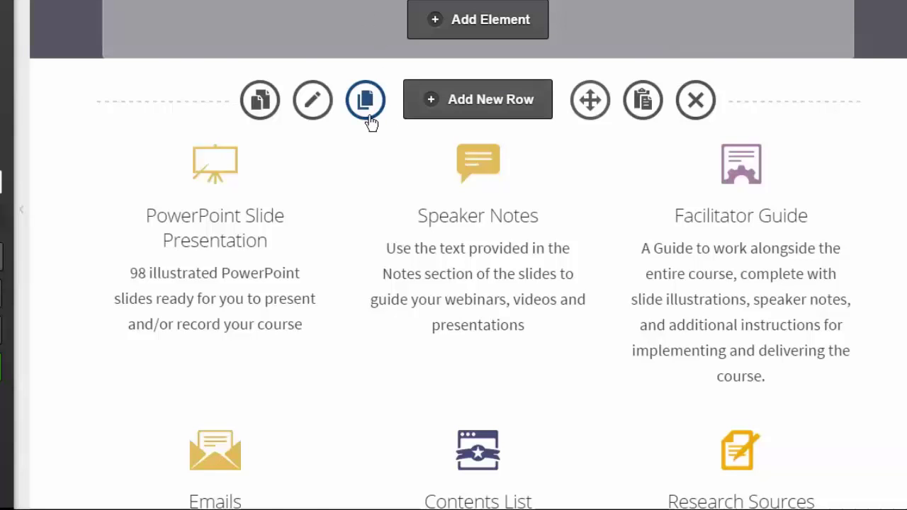
{"action": "scroll", "coordinate": [269, 203], "scroll_direction": "down", "scroll_amount": 8}
{"action": "scroll", "coordinate": [273, 201], "scroll_direction": "down", "scroll_amount": 14}
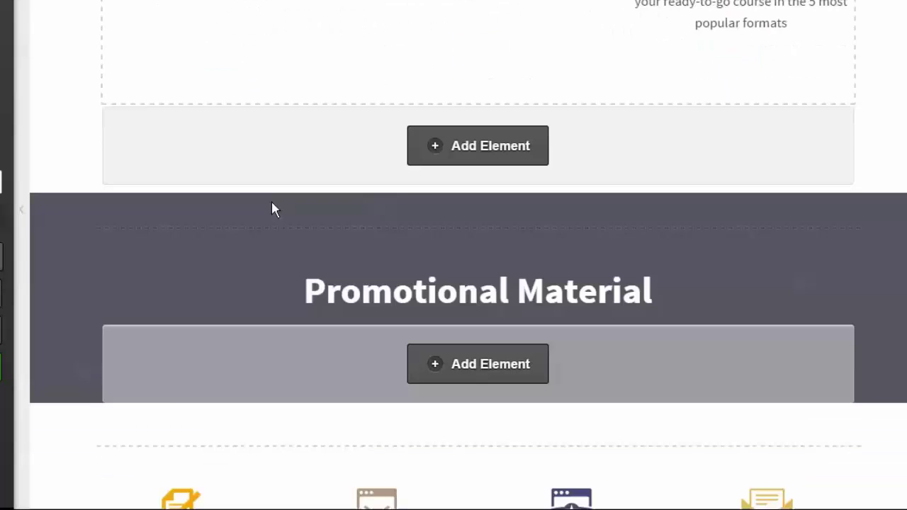
- Open the OverlayOptimizer settings of the image above the Participant Materials screenshots caption and review its image options
{"action": "scroll", "coordinate": [268, 200], "scroll_direction": "down", "scroll_amount": 3}
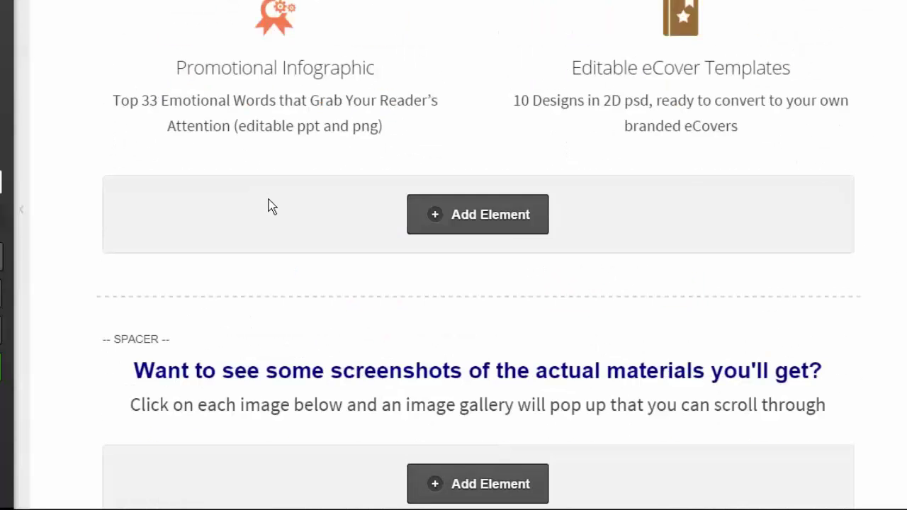
{"action": "scroll", "coordinate": [269, 199], "scroll_direction": "down", "scroll_amount": 2}
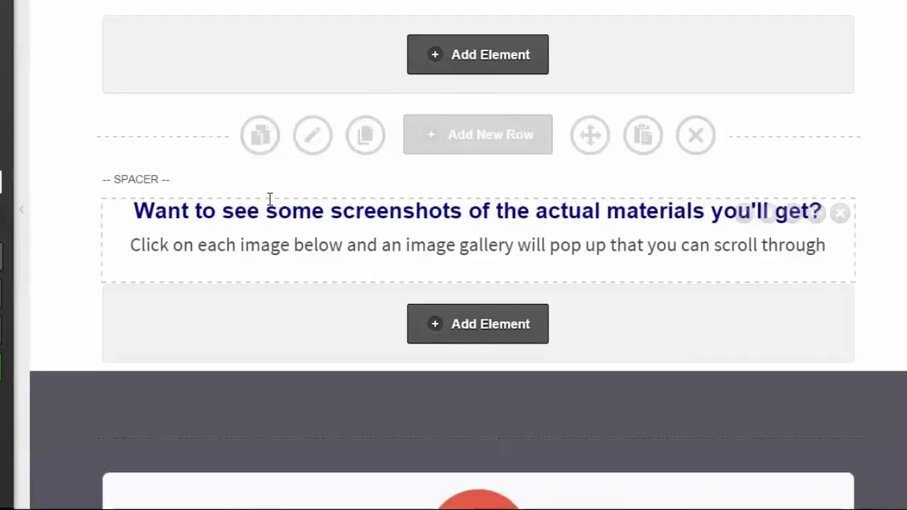
{"action": "scroll", "coordinate": [269, 199], "scroll_direction": "down", "scroll_amount": 2}
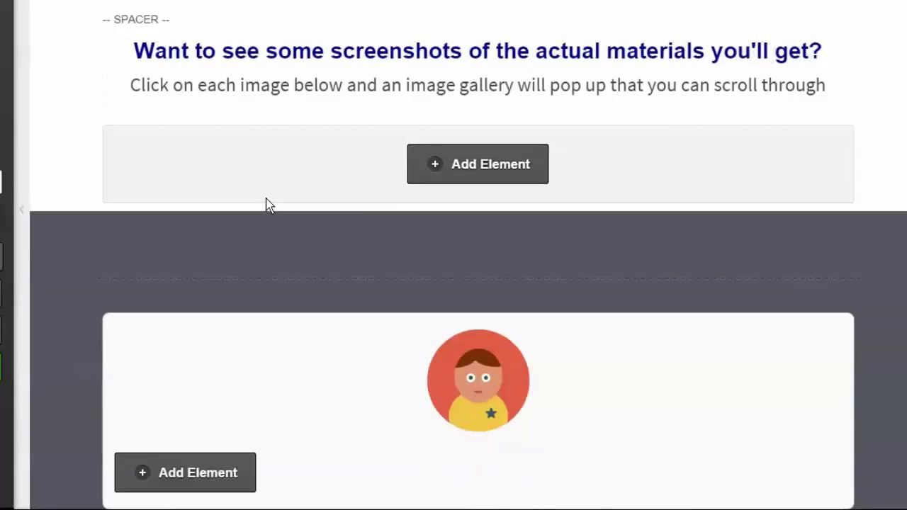
{"action": "scroll", "coordinate": [269, 204], "scroll_direction": "down", "scroll_amount": 2}
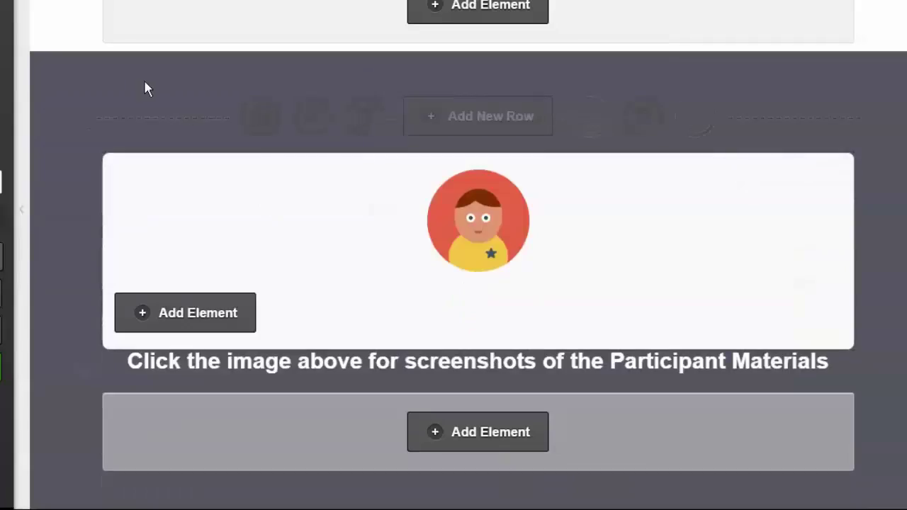
{"action": "scroll", "coordinate": [223, 234], "scroll_direction": "down", "scroll_amount": 1}
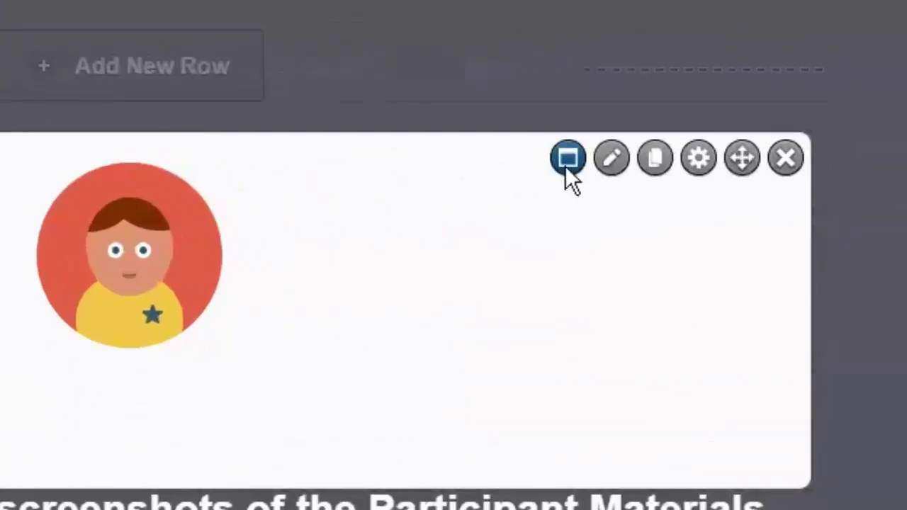
{"action": "left_click", "coordinate": [720, 87]}
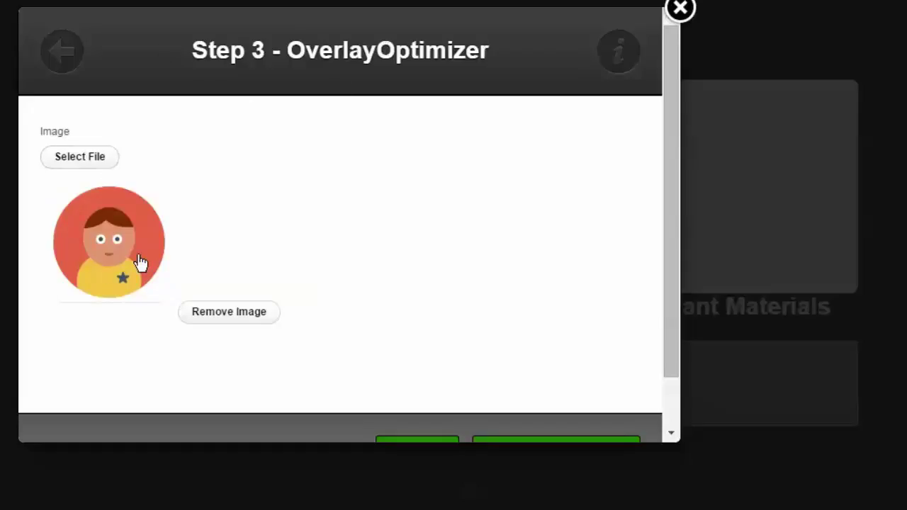
{"action": "scroll", "coordinate": [306, 232], "scroll_direction": "down", "scroll_amount": 2}
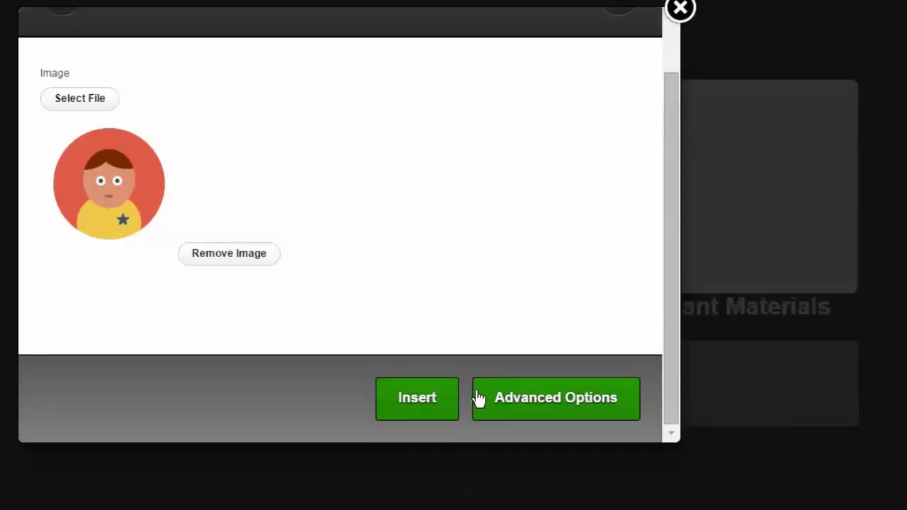
{"action": "scroll", "coordinate": [434, 140], "scroll_direction": "up", "scroll_amount": 2}
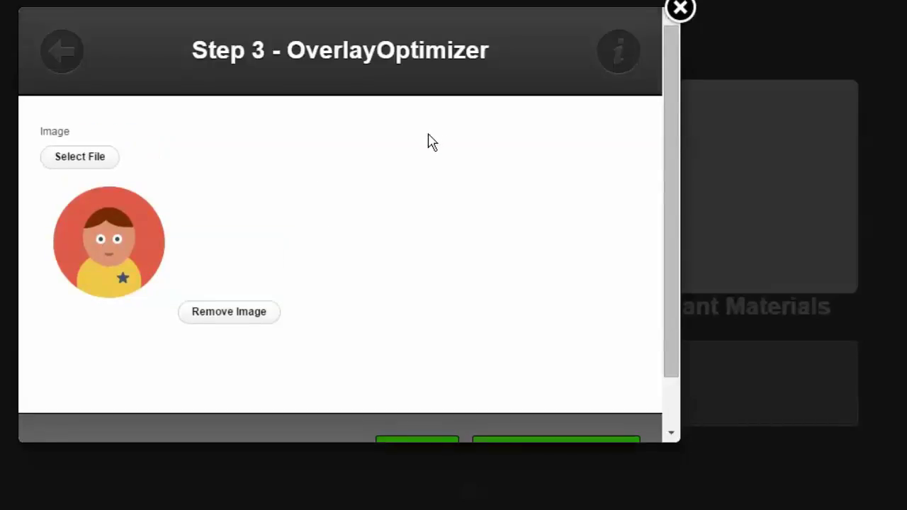
- Browse the available OverlayOptimizer styles down to Image Upload and close the settings without changing the style
{"action": "left_click", "coordinate": [57, 61]}
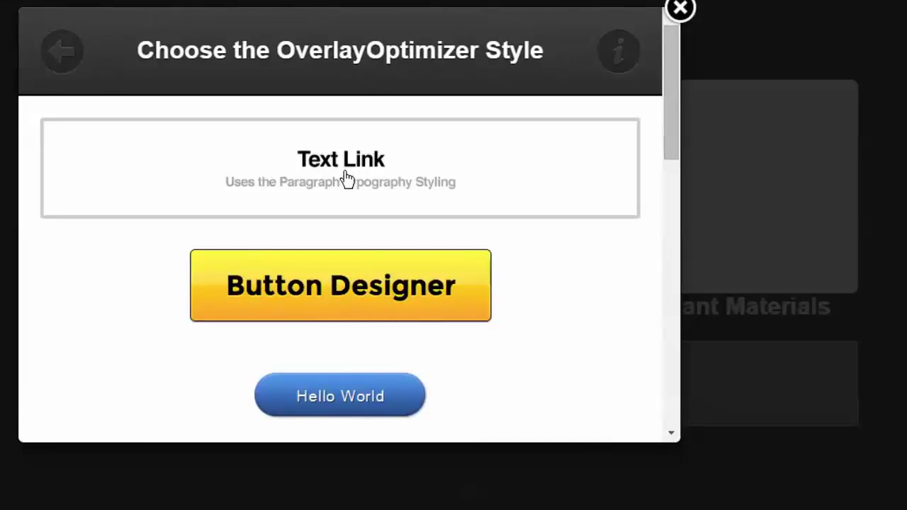
{"action": "scroll", "coordinate": [344, 178], "scroll_direction": "down", "scroll_amount": 2}
{"action": "scroll", "coordinate": [385, 223], "scroll_direction": "down", "scroll_amount": 3}
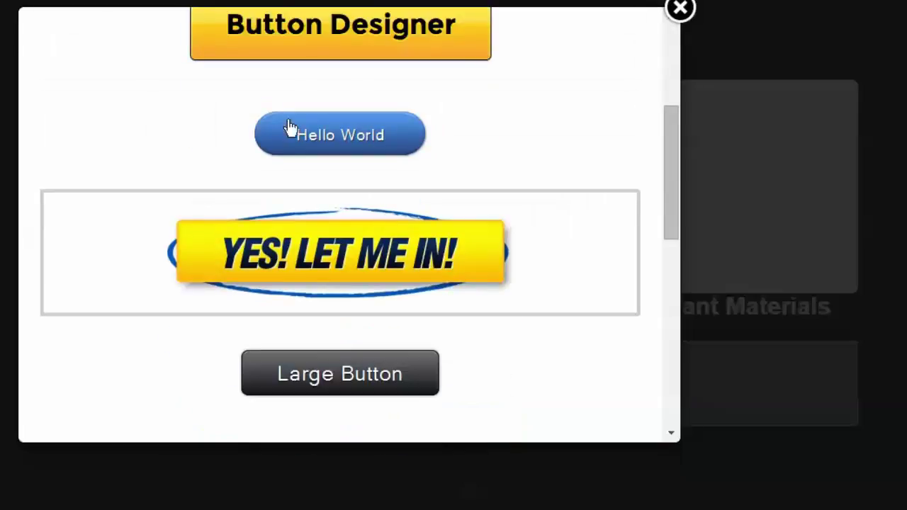
{"action": "scroll", "coordinate": [272, 324], "scroll_direction": "down", "scroll_amount": 2}
{"action": "scroll", "coordinate": [271, 321], "scroll_direction": "down", "scroll_amount": 5}
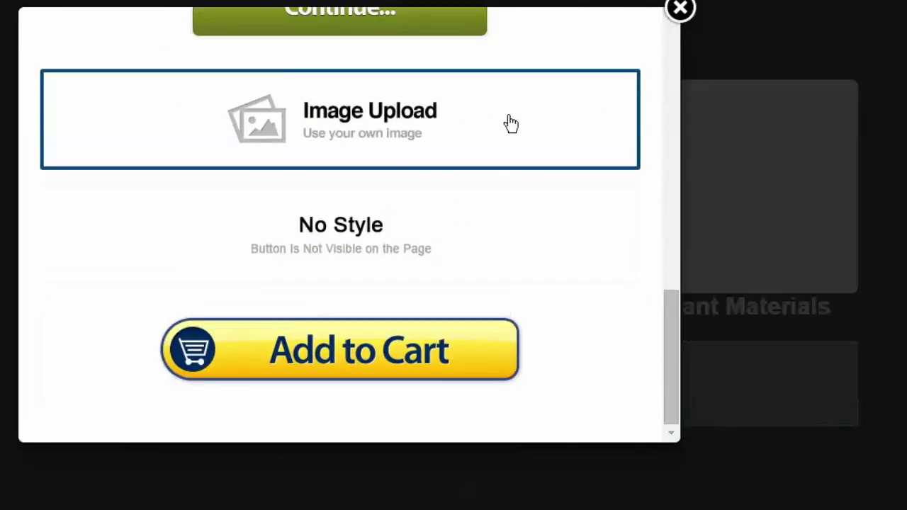
{"action": "left_click", "coordinate": [680, 10]}
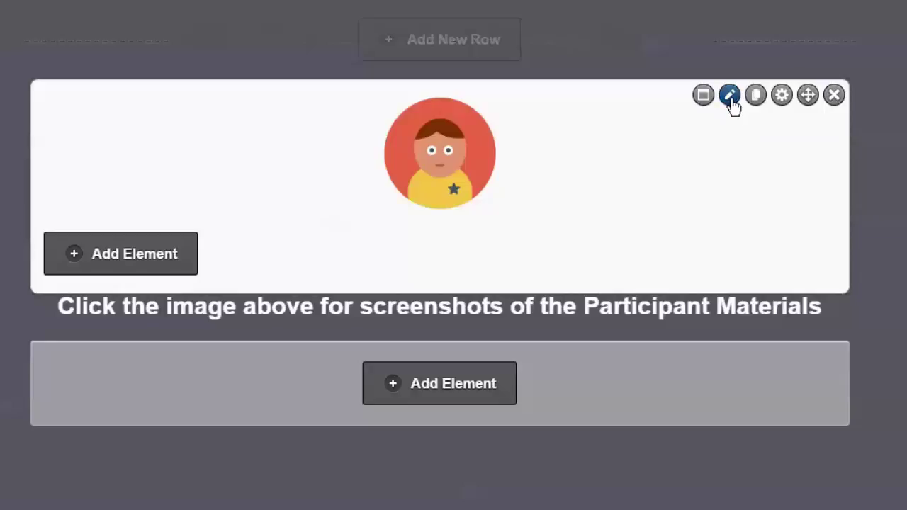
- Open the pop-up content of the Participant Materials overlay, review its gallery images and close it without changes
{"action": "left_click", "coordinate": [731, 97]}
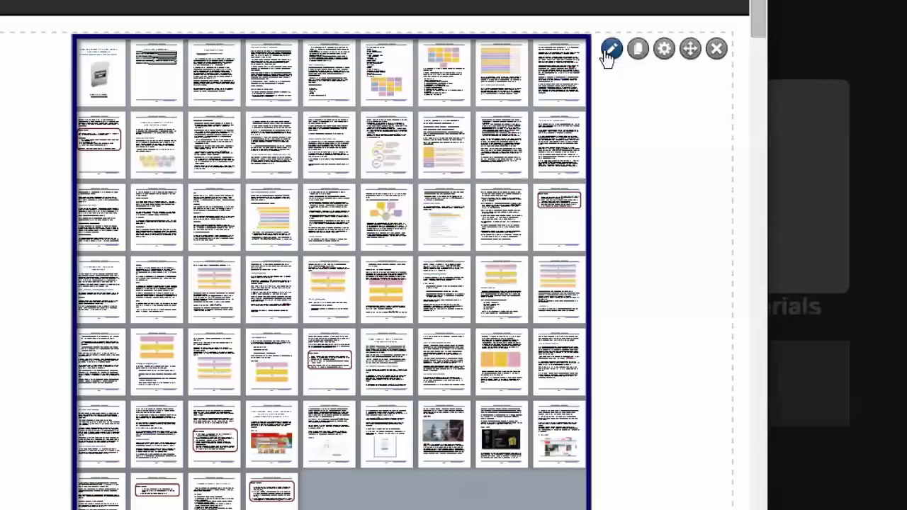
{"action": "scroll", "coordinate": [337, 85], "scroll_direction": "down", "scroll_amount": 15}
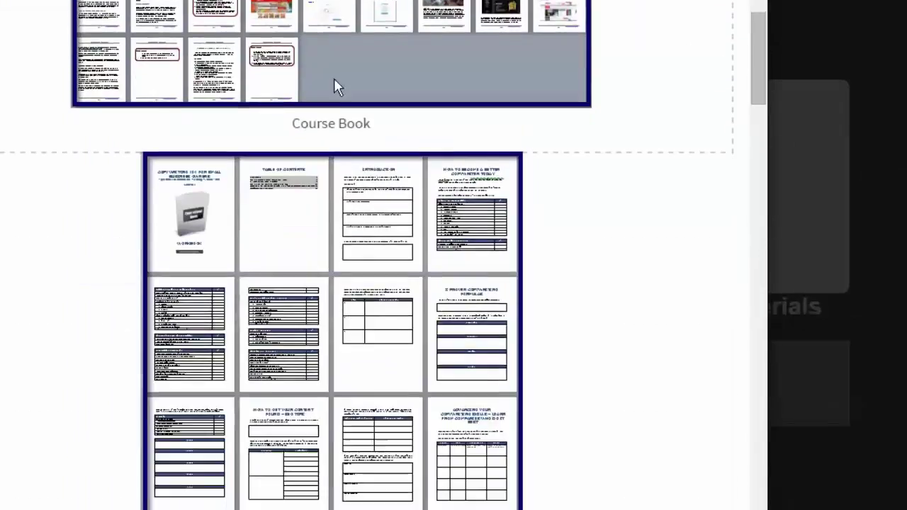
{"action": "scroll", "coordinate": [336, 85], "scroll_direction": "down", "scroll_amount": 5}
{"action": "scroll", "coordinate": [336, 85], "scroll_direction": "up", "scroll_amount": 20}
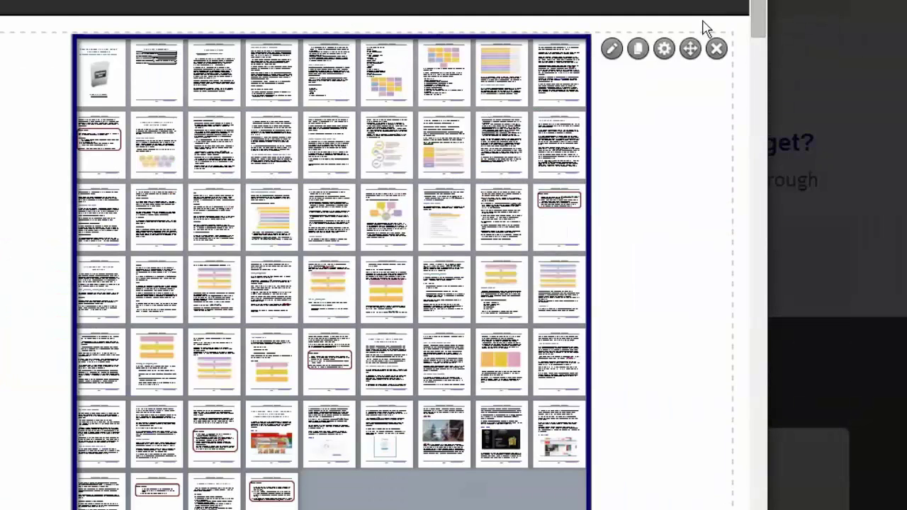
{"action": "key", "text": "Escape"}
- Examine the rows below the image overlay, from the embedded course book excerpt to the three-column materials summary
{"action": "scroll", "coordinate": [560, 226], "scroll_direction": "down", "scroll_amount": 5}
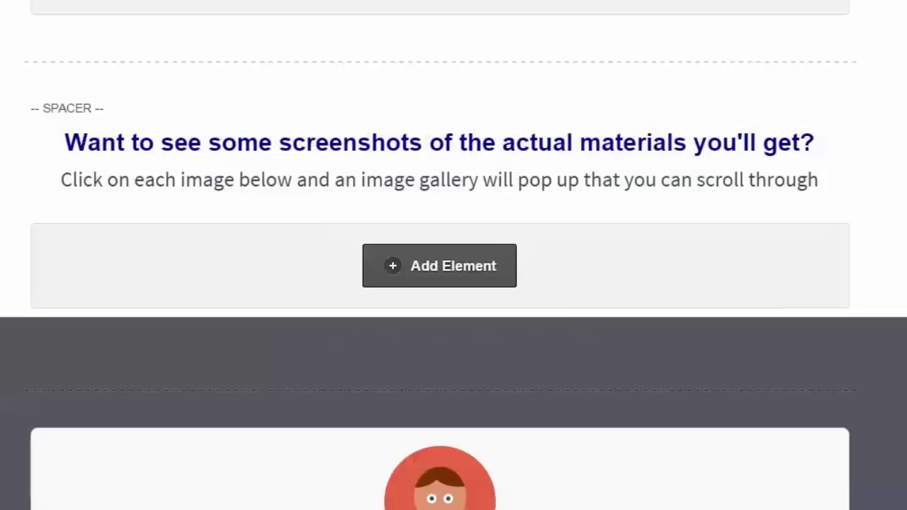
{"action": "scroll", "coordinate": [559, 227], "scroll_direction": "down", "scroll_amount": 10}
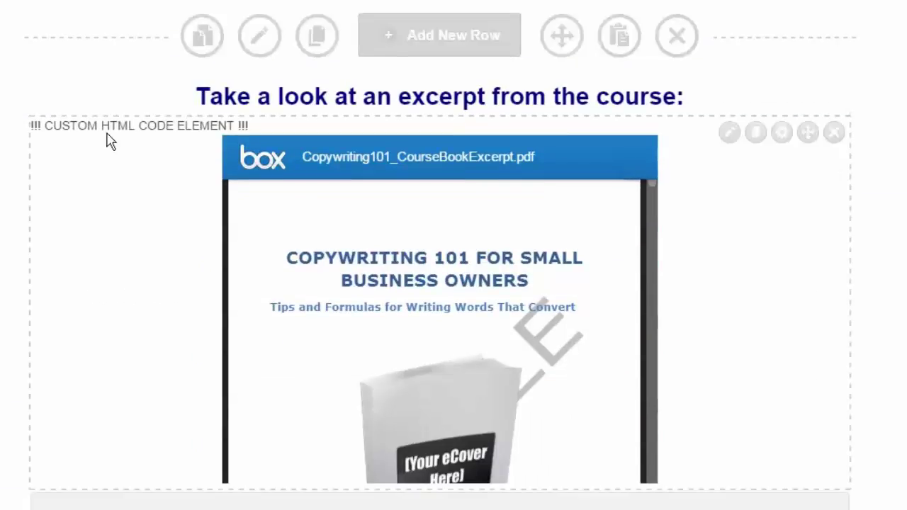
{"action": "scroll", "coordinate": [110, 141], "scroll_direction": "down", "scroll_amount": 1}
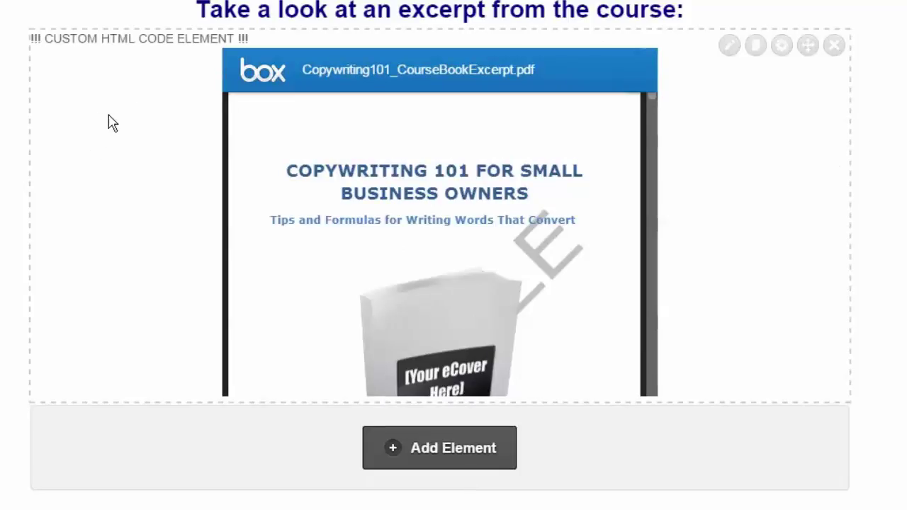
{"action": "scroll", "coordinate": [111, 121], "scroll_direction": "down", "scroll_amount": 12}
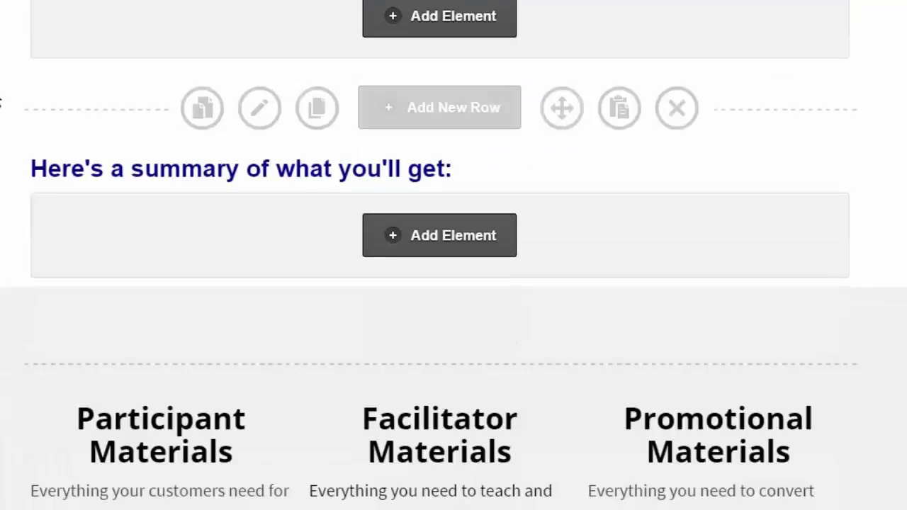
{"action": "scroll", "coordinate": [28, 107], "scroll_direction": "down", "scroll_amount": 5}
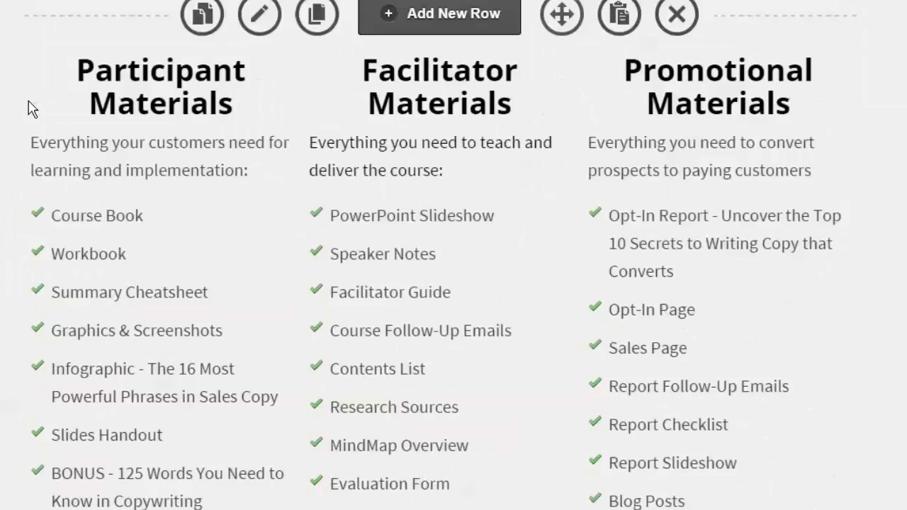
{"action": "mouse_move", "coordinate": [822, 239]}
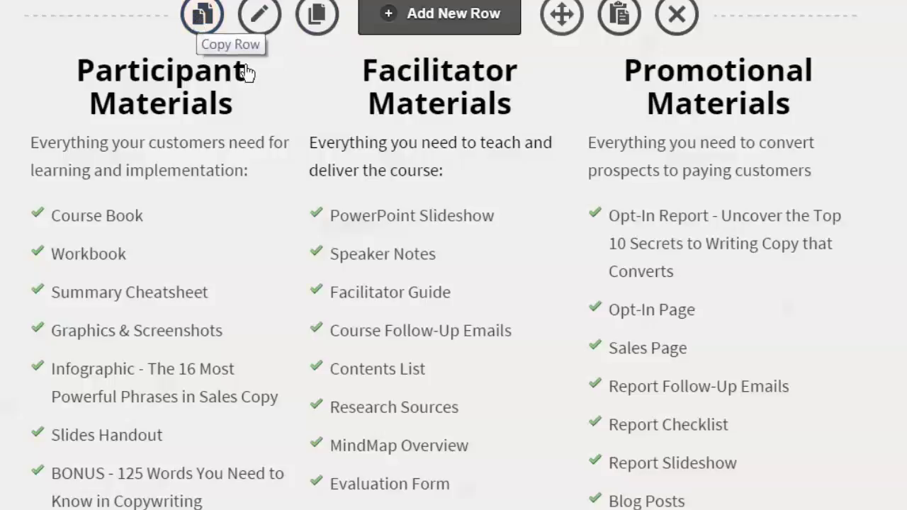
- Clone the three-column row listing Participant, Facilitator and Promotional Materials, and delete the duplicate row
{"action": "left_click", "coordinate": [316, 23]}
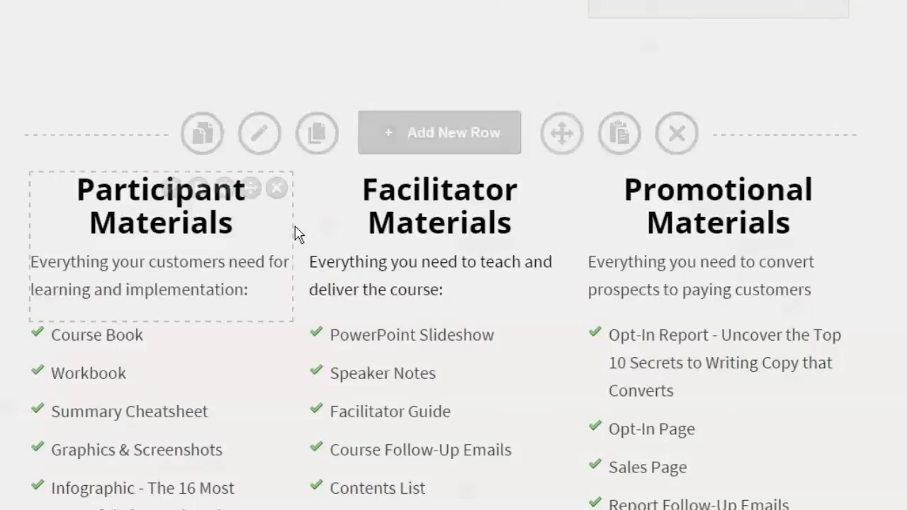
{"action": "left_click", "coordinate": [677, 132]}
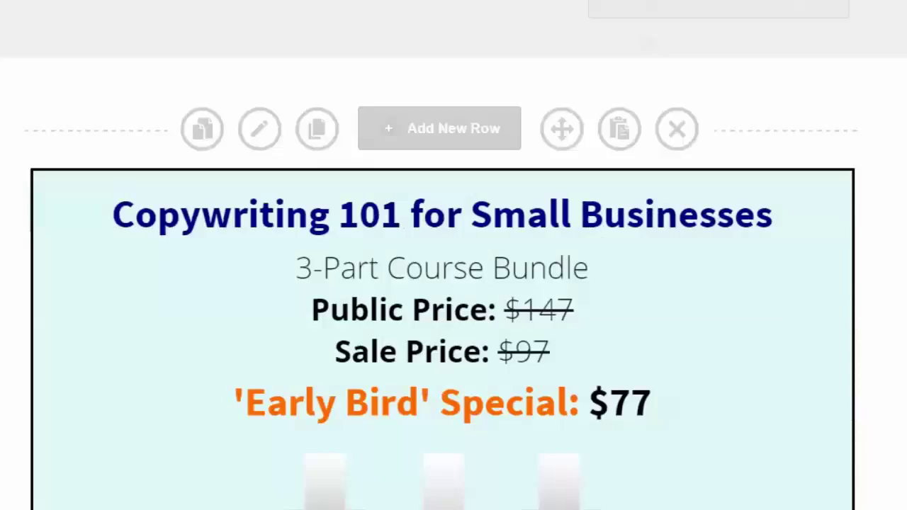
{"action": "scroll", "coordinate": [330, 10], "scroll_direction": "down", "scroll_amount": 10}
{"action": "scroll", "coordinate": [329, 16], "scroll_direction": "up", "scroll_amount": 4}
{"action": "scroll", "coordinate": [329, 21], "scroll_direction": "up", "scroll_amount": 4}
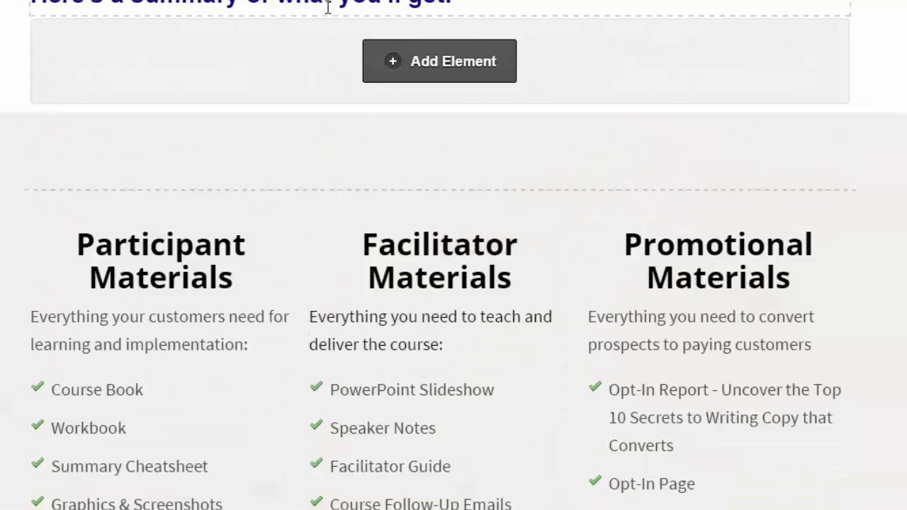
{"action": "scroll", "coordinate": [325, 21], "scroll_direction": "down", "scroll_amount": 2}
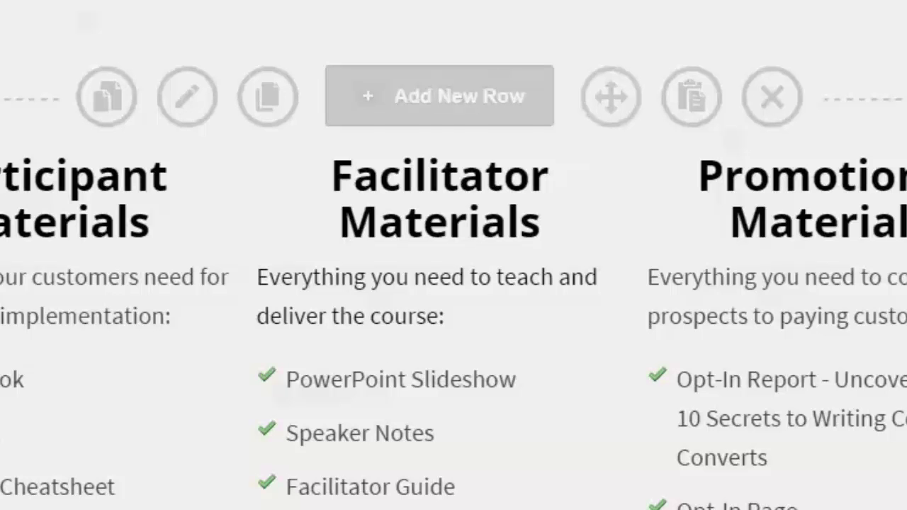
- Examine the pricing box with its Buy Now button, the 100% No Risk Guarantee block and the FAQs row
{"action": "scroll", "coordinate": [453, 283], "scroll_direction": "down", "scroll_amount": 10}
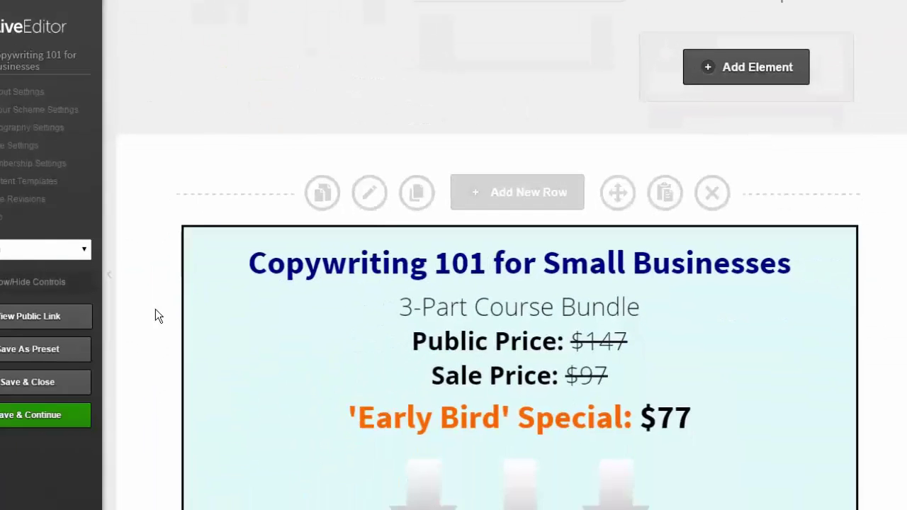
{"action": "scroll", "coordinate": [155, 316], "scroll_direction": "down", "scroll_amount": 2}
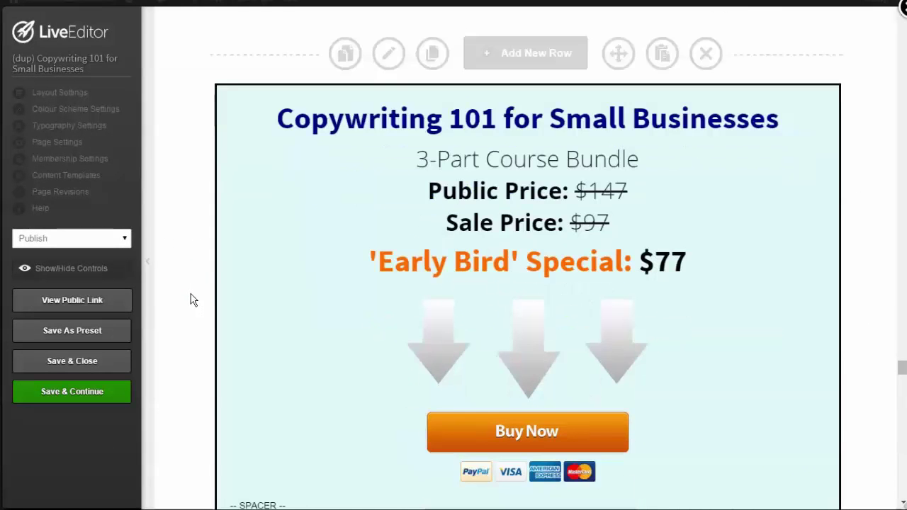
{"action": "scroll", "coordinate": [156, 316], "scroll_direction": "down", "scroll_amount": 5}
{"action": "scroll", "coordinate": [190, 298], "scroll_direction": "down", "scroll_amount": 4}
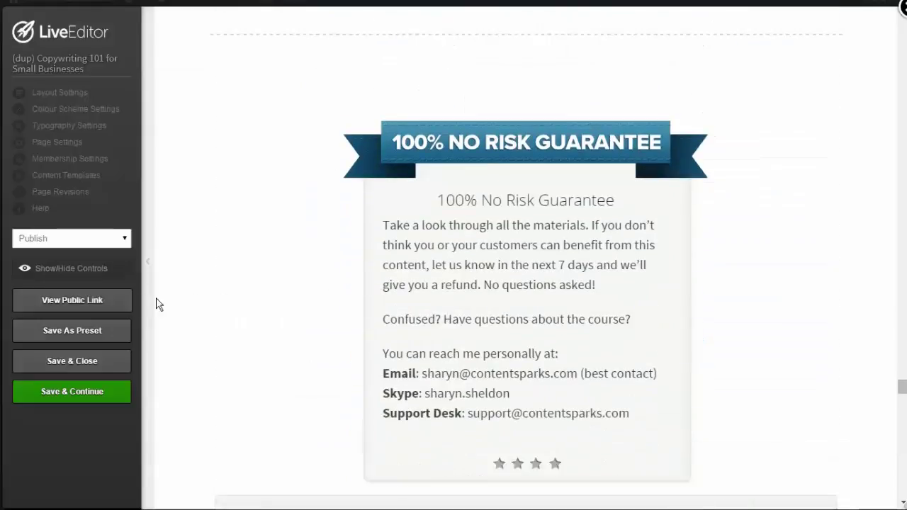
{"action": "scroll", "coordinate": [176, 295], "scroll_direction": "down", "scroll_amount": 5}
{"action": "scroll", "coordinate": [190, 293], "scroll_direction": "down", "scroll_amount": 4}
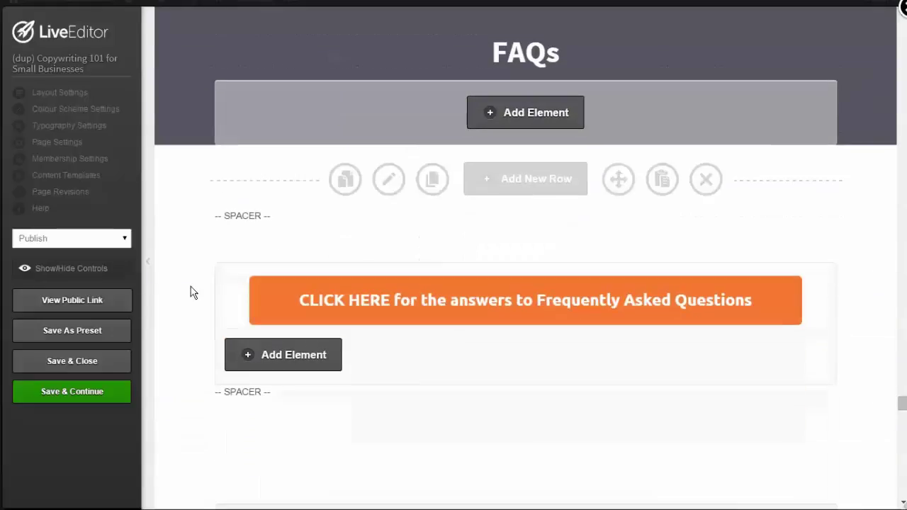
{"action": "scroll", "coordinate": [190, 292], "scroll_direction": "up", "scroll_amount": 1}
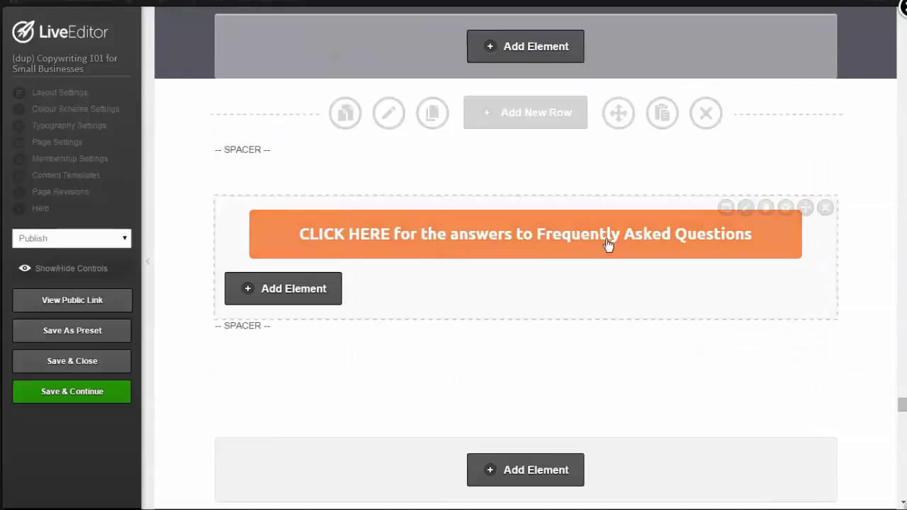
- Open the OverlayOptimizer settings of the orange FAQ button, review its text and styling options, and close them unchanged
{"action": "left_click", "coordinate": [725, 208]}
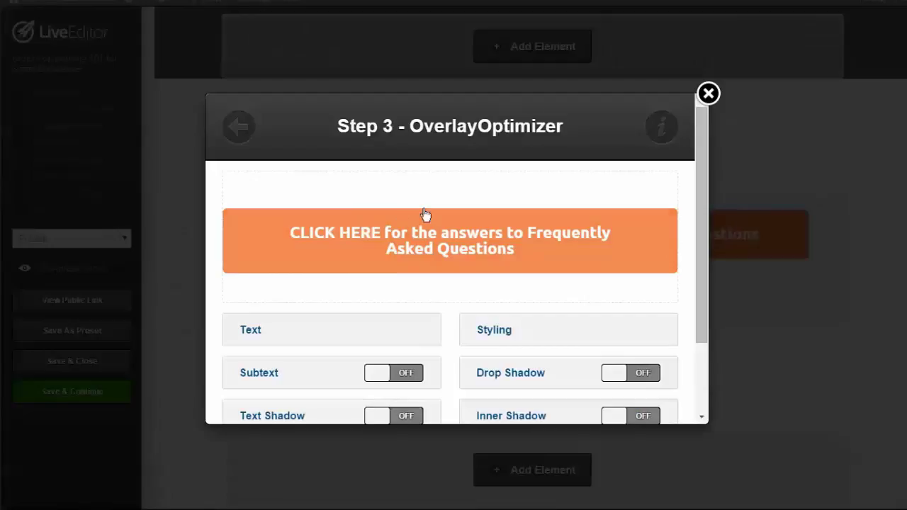
{"action": "scroll", "coordinate": [355, 290], "scroll_direction": "down", "scroll_amount": 3}
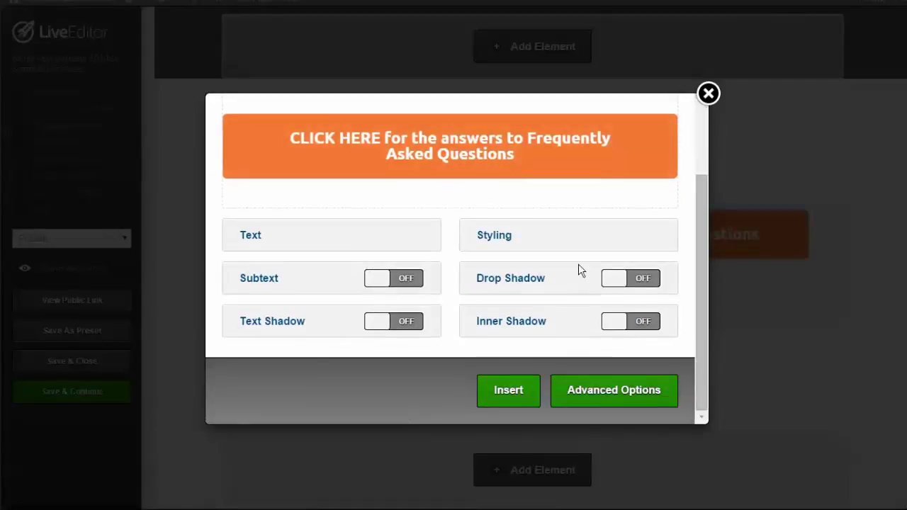
{"action": "left_click", "coordinate": [709, 94]}
- Open the pop-up content behind the FAQ button, review its questions and answers, and close it without changes
{"action": "mouse_move", "coordinate": [748, 213]}
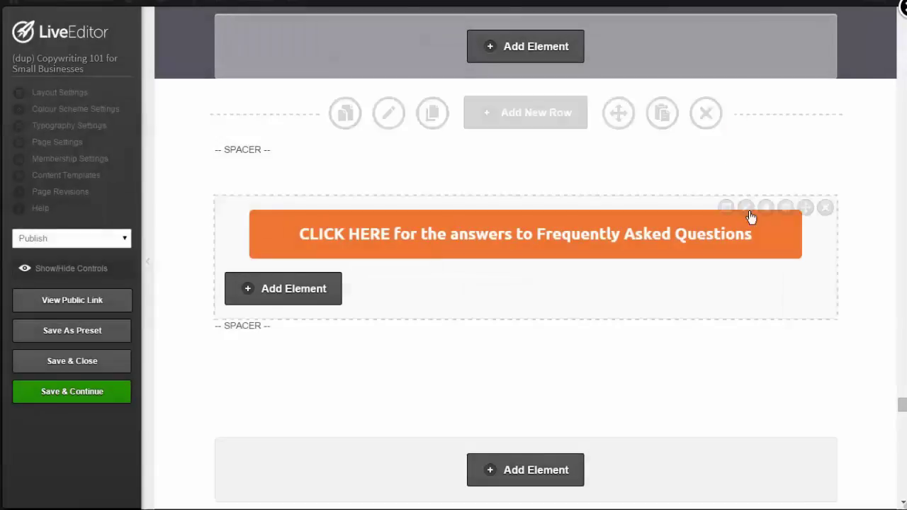
{"action": "left_click", "coordinate": [744, 209]}
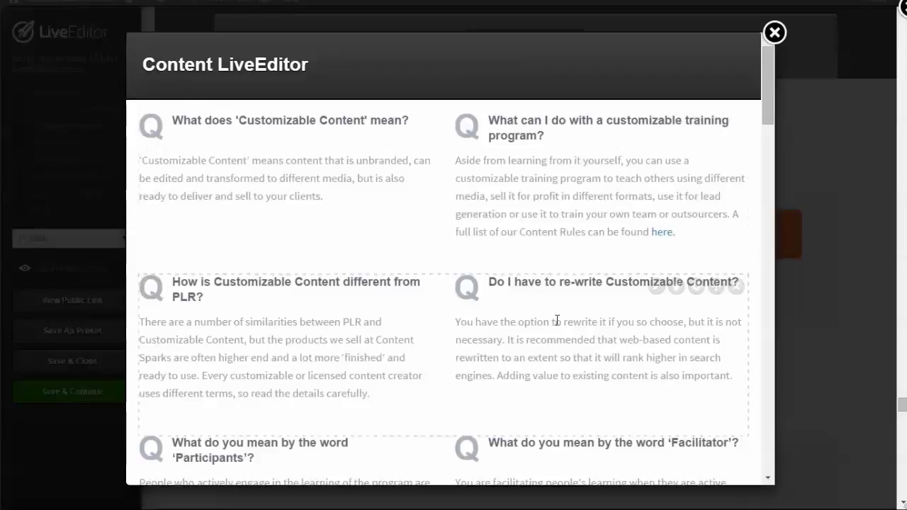
{"action": "left_click", "coordinate": [774, 33]}
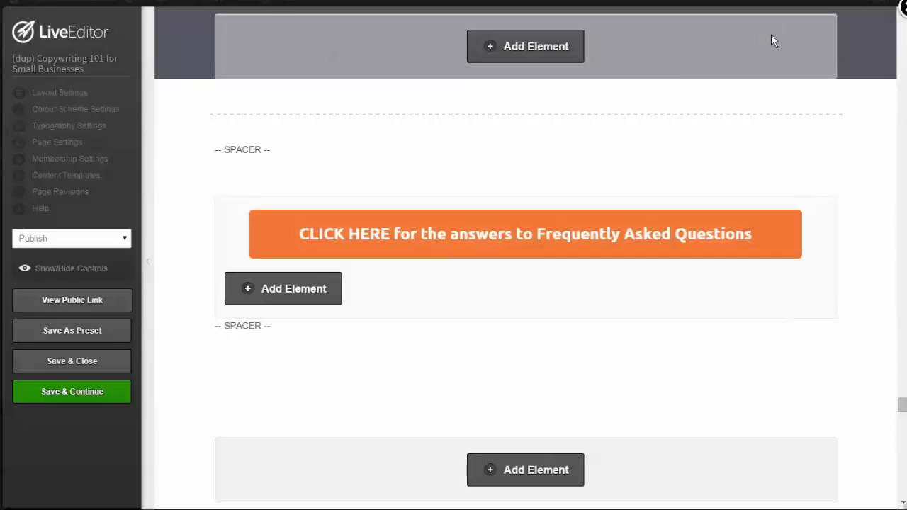
- Examine the rest of the sales page below the FAQ button: customer testimonials, the Early Bird pricing box and the Who Am I section
{"action": "scroll", "coordinate": [416, 253], "scroll_direction": "down", "scroll_amount": 3}
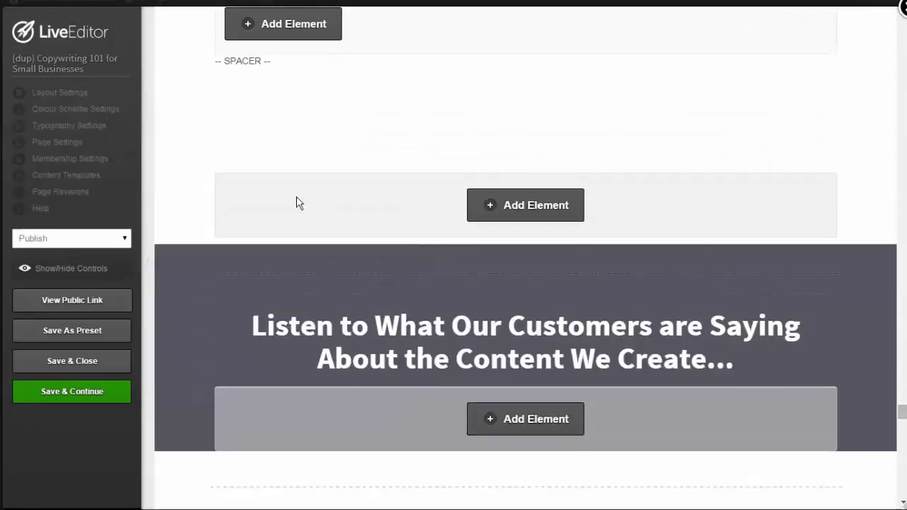
{"action": "scroll", "coordinate": [296, 197], "scroll_direction": "down", "scroll_amount": 5}
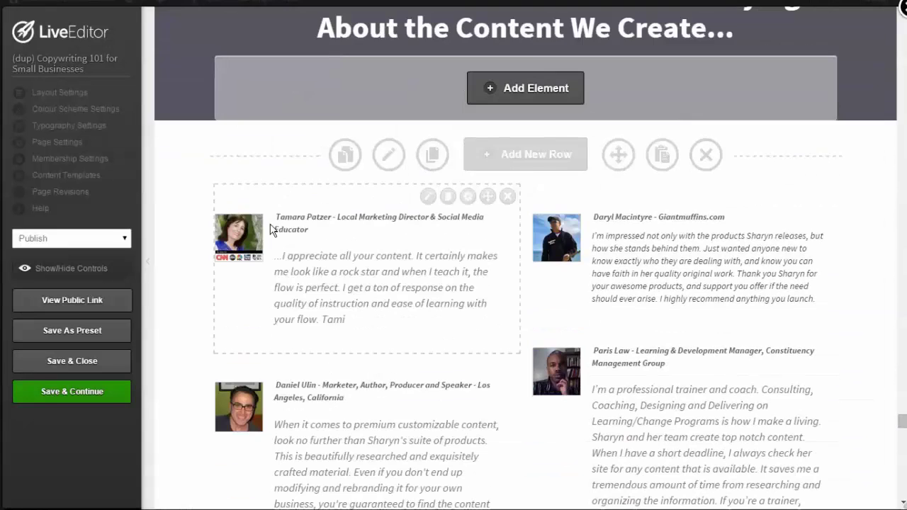
{"action": "scroll", "coordinate": [273, 229], "scroll_direction": "down", "scroll_amount": 10}
{"action": "scroll", "coordinate": [270, 229], "scroll_direction": "down", "scroll_amount": 15}
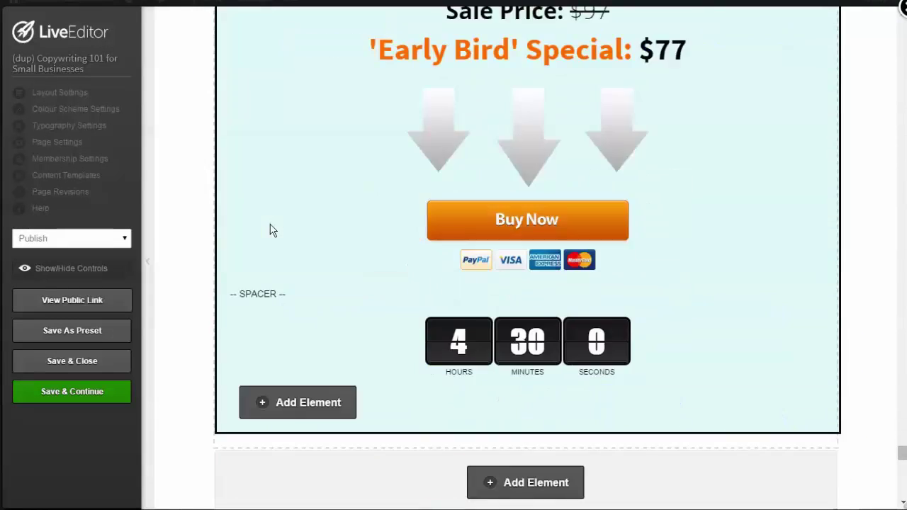
{"action": "scroll", "coordinate": [270, 229], "scroll_direction": "down", "scroll_amount": 6}
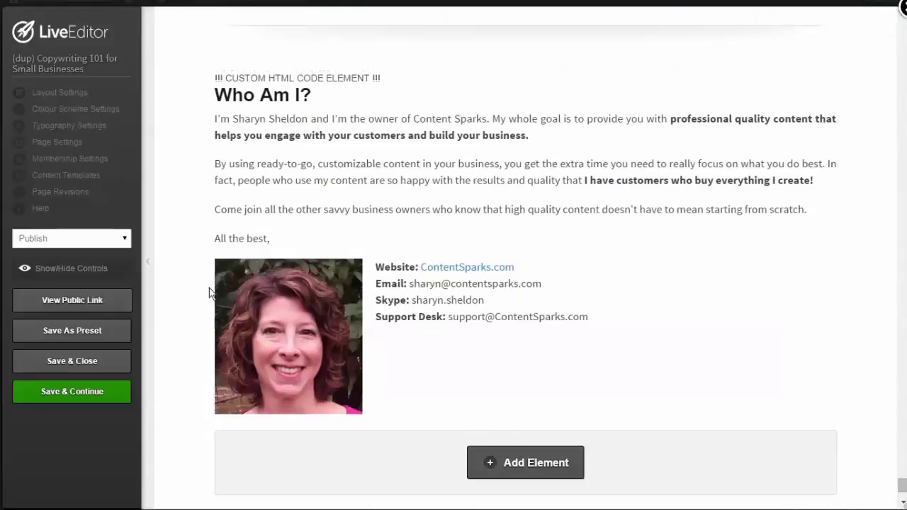
- Open the public version of the sales page and review its sections down to the screenshots row with the Participant and Facilitator Materials images
{"action": "left_click", "coordinate": [67, 300]}
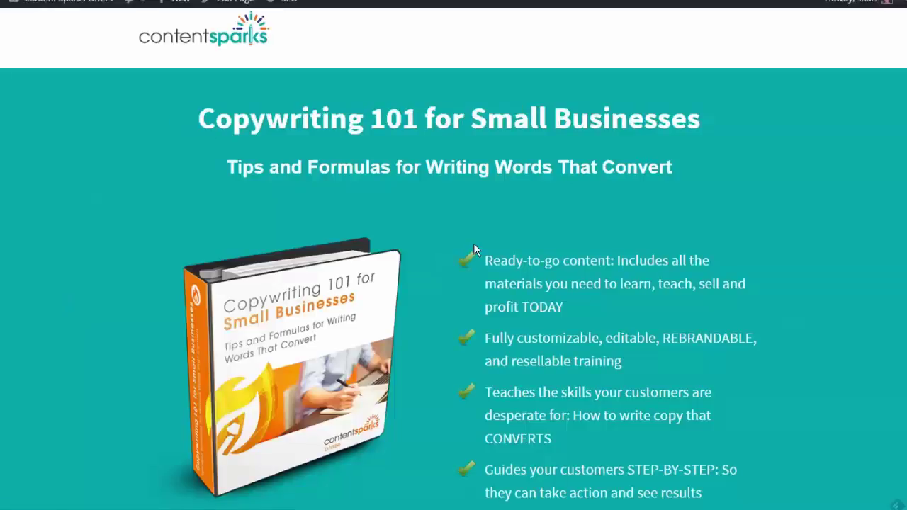
{"action": "scroll", "coordinate": [473, 248], "scroll_direction": "down", "scroll_amount": 5}
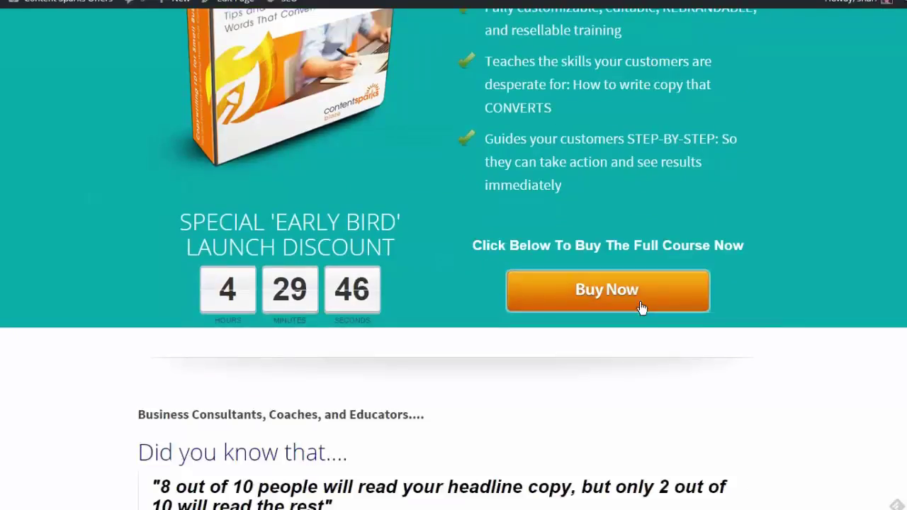
{"action": "scroll", "coordinate": [385, 364], "scroll_direction": "down", "scroll_amount": 14}
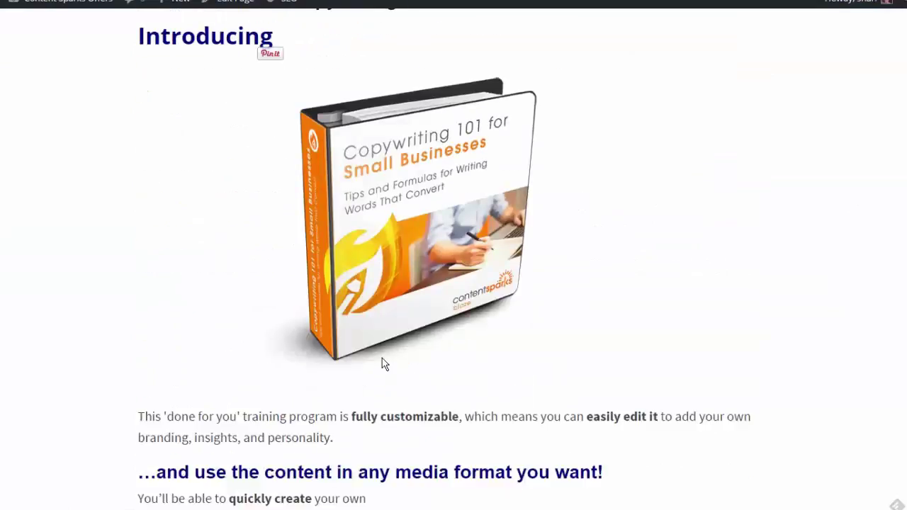
{"action": "scroll", "coordinate": [385, 364], "scroll_direction": "down", "scroll_amount": 20}
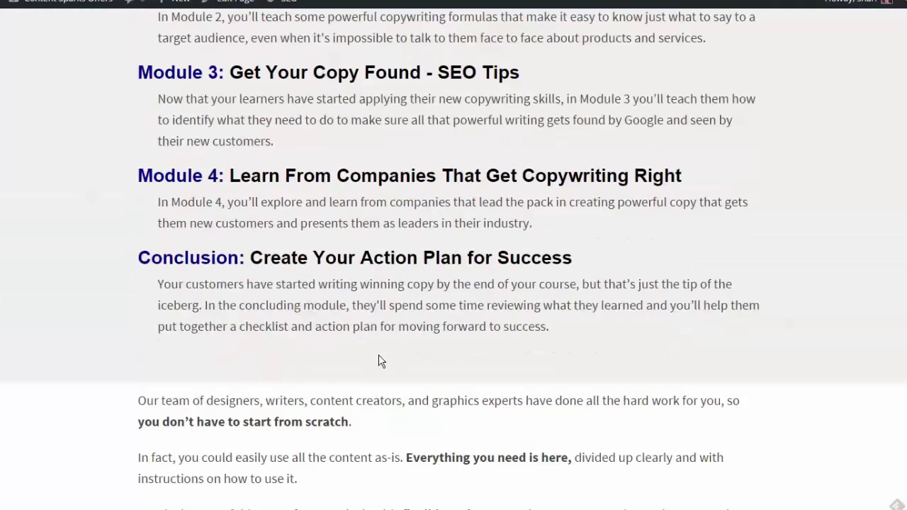
{"action": "scroll", "coordinate": [381, 362], "scroll_direction": "down", "scroll_amount": 20}
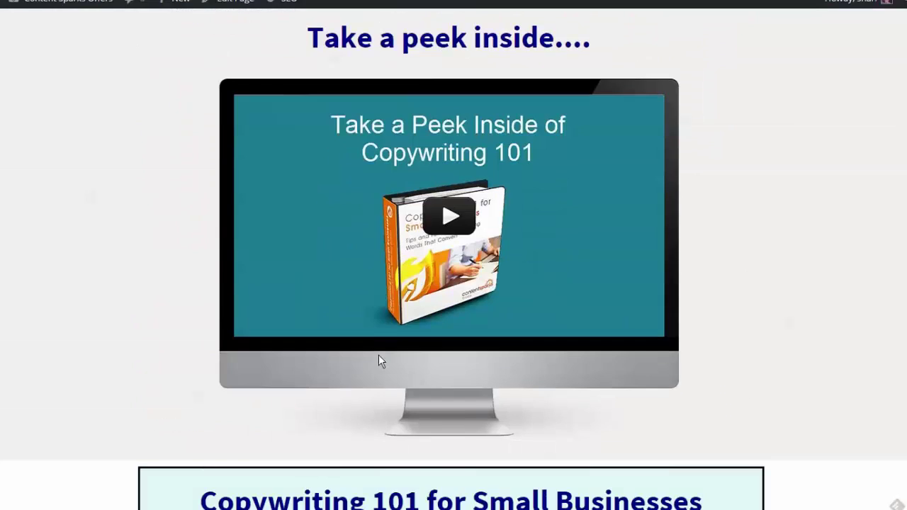
{"action": "scroll", "coordinate": [312, 310], "scroll_direction": "down", "scroll_amount": 5}
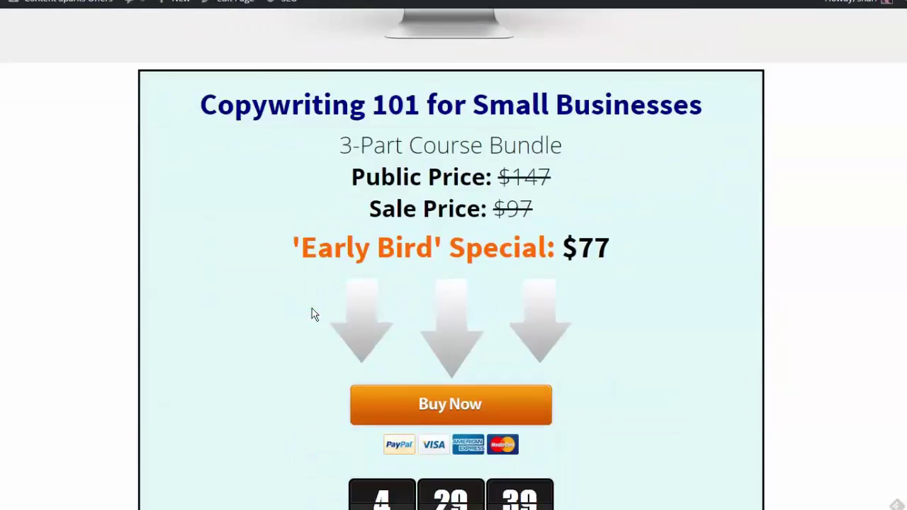
{"action": "scroll", "coordinate": [312, 309], "scroll_direction": "down", "scroll_amount": 20}
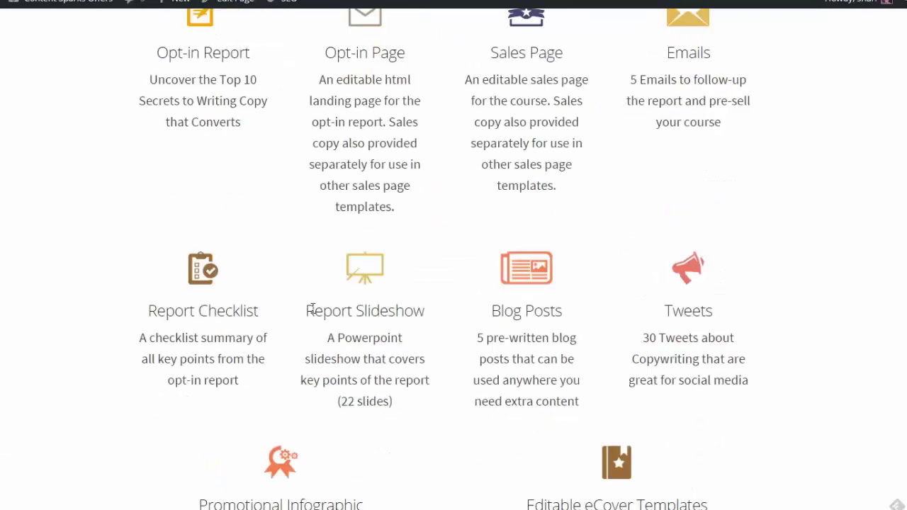
{"action": "scroll", "coordinate": [311, 309], "scroll_direction": "down", "scroll_amount": 8}
{"action": "scroll", "coordinate": [312, 307], "scroll_direction": "up", "scroll_amount": 1}
{"action": "scroll", "coordinate": [307, 308], "scroll_direction": "down", "scroll_amount": 1}
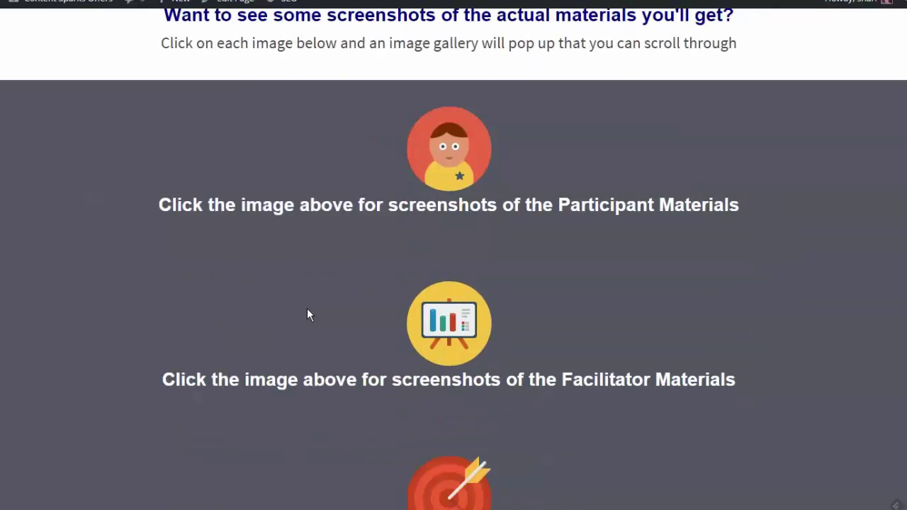
- Open the Participant Materials image gallery pop-up, look through its Course Book and Summary Cheatsheet screenshots, and close it
{"action": "left_click", "coordinate": [458, 164]}
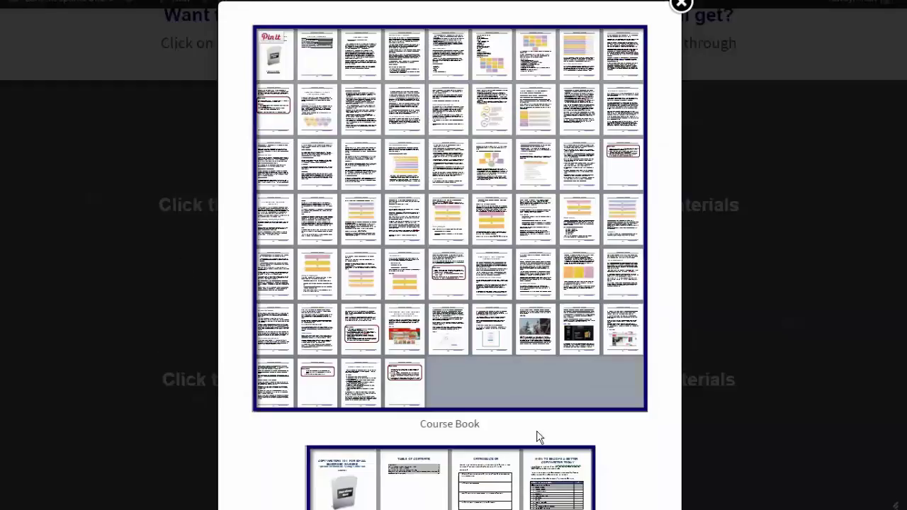
{"action": "scroll", "coordinate": [578, 373], "scroll_direction": "down", "scroll_amount": 6}
{"action": "scroll", "coordinate": [577, 372], "scroll_direction": "down", "scroll_amount": 5}
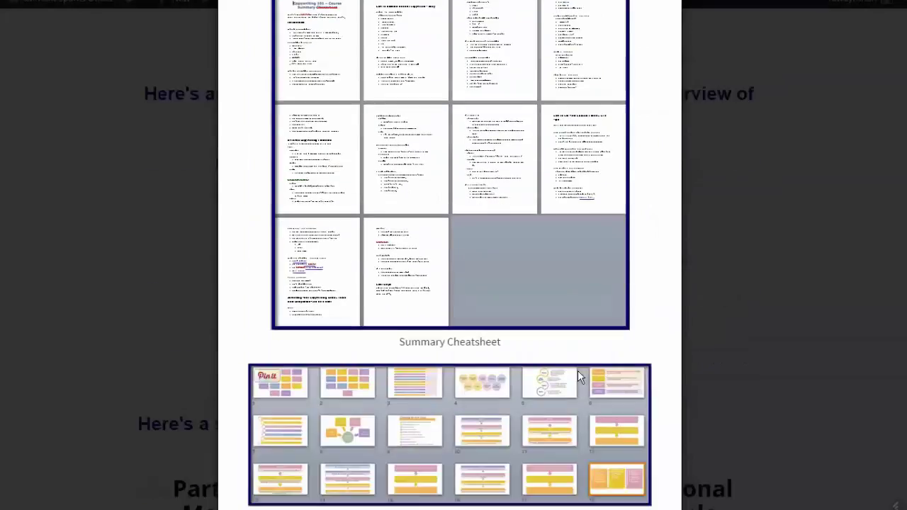
{"action": "scroll", "coordinate": [577, 371], "scroll_direction": "up", "scroll_amount": 10}
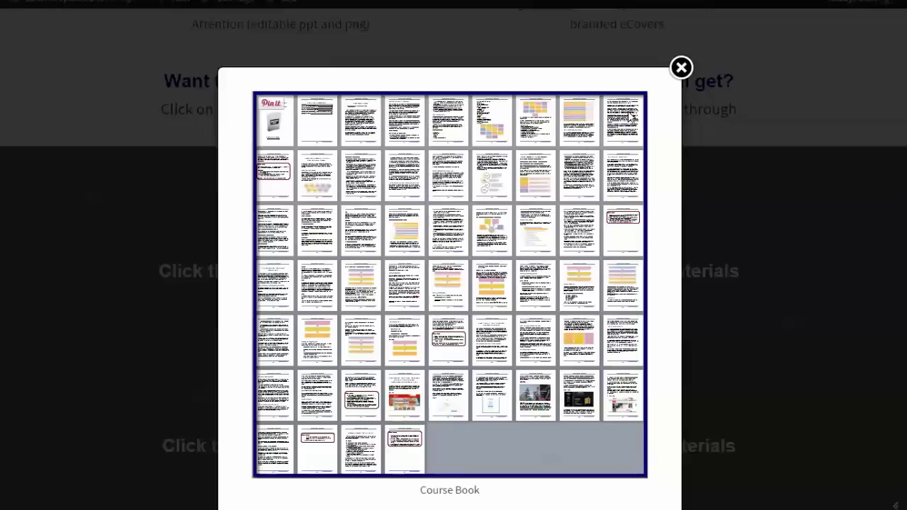
{"action": "left_click", "coordinate": [681, 68]}
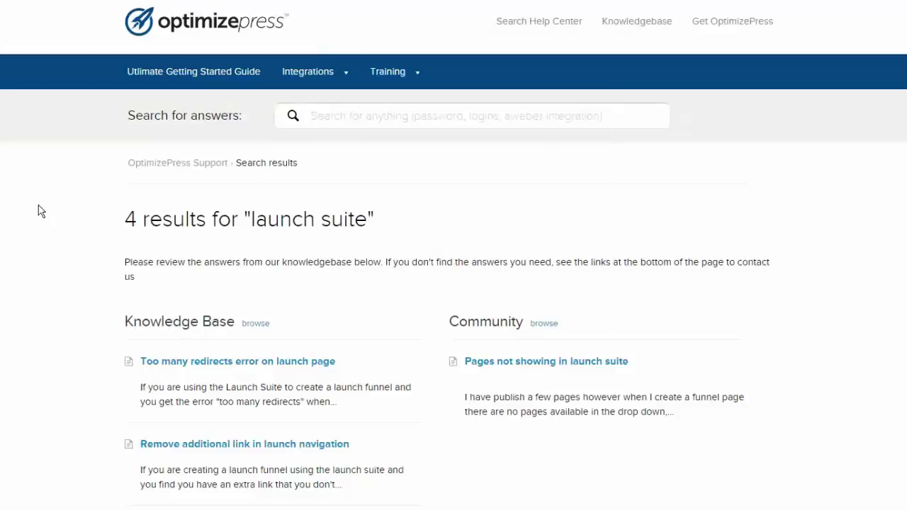
- Load the opt-in page at contentsparks.com/fireup in the browser
{"action": "type", "text": "c"}
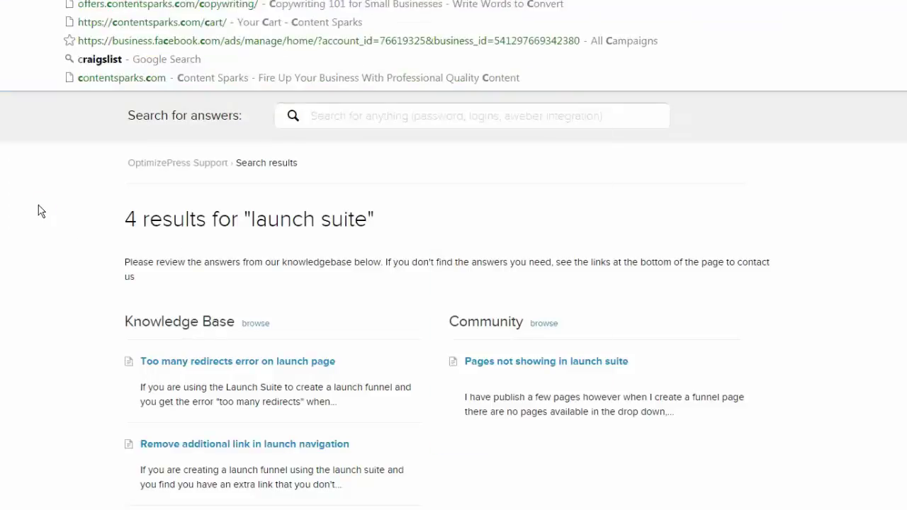
{"action": "type", "text": "ontentspa"}
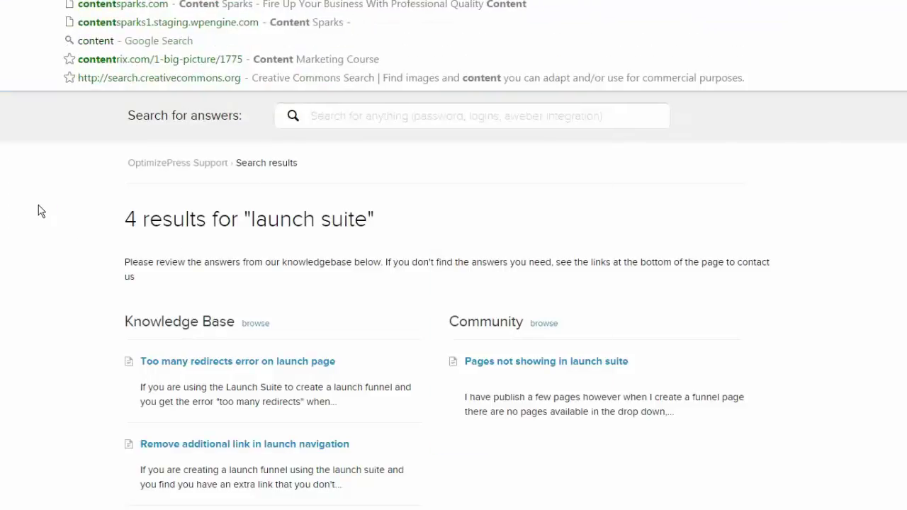
{"action": "type", "text": "rks.com"}
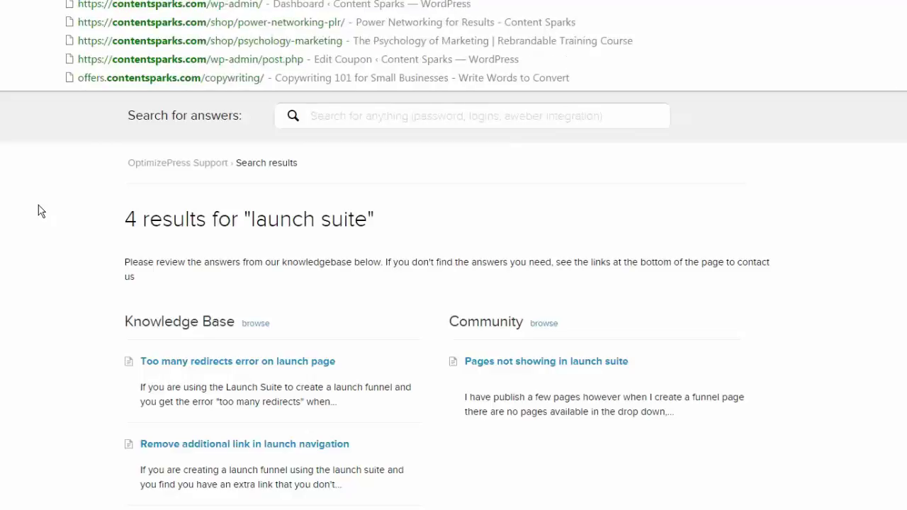
{"action": "type", "text": "/fireup"}
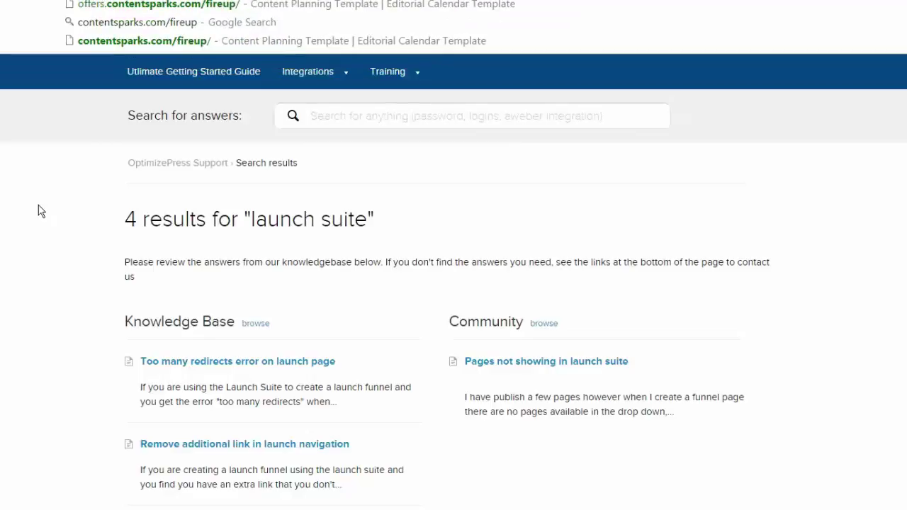
{"action": "key", "text": "Return"}
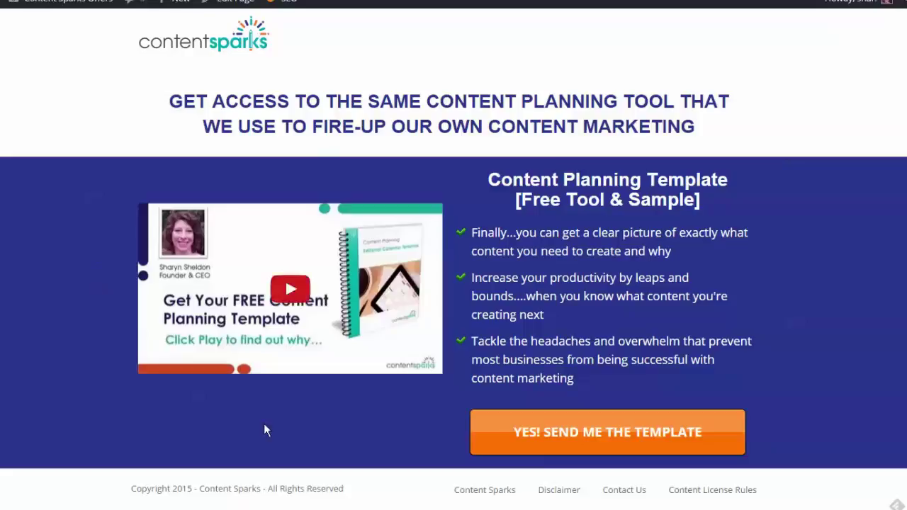
- Open the opt-in form behind the YES! SEND ME THE TEMPLATE button, review it, and close the pop-up without filling it in
{"action": "scroll", "coordinate": [191, 450], "scroll_direction": "down", "scroll_amount": 1}
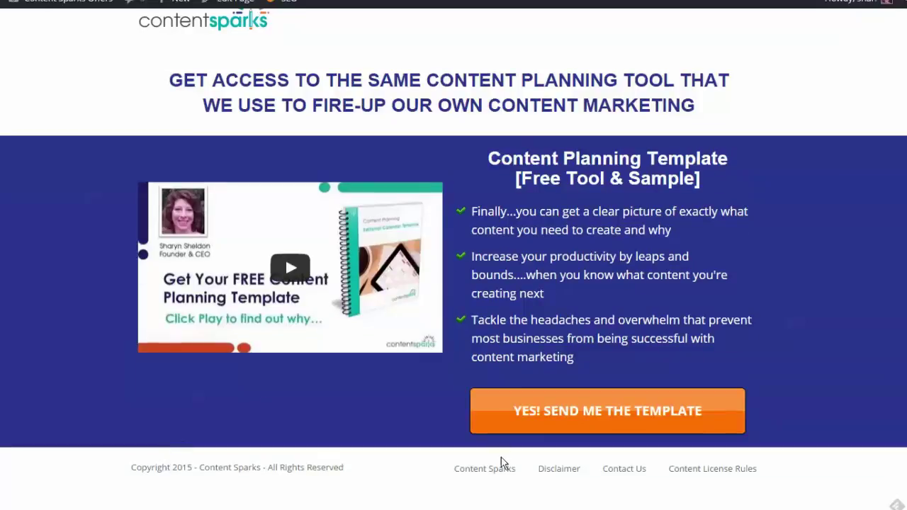
{"action": "left_click", "coordinate": [566, 418]}
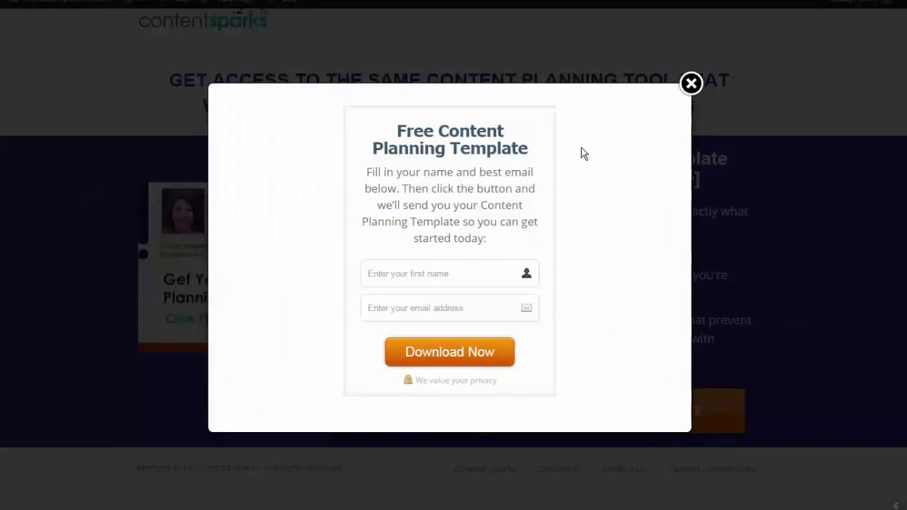
{"action": "left_click", "coordinate": [690, 84]}
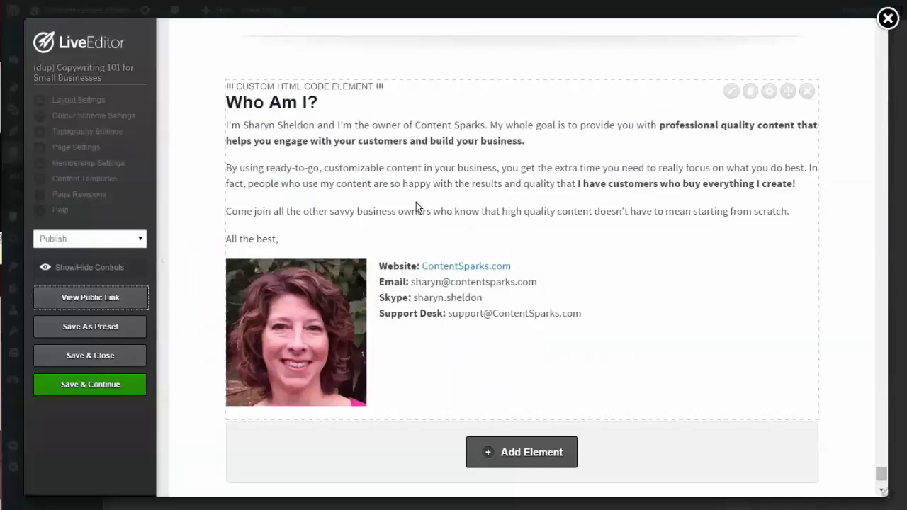
- Return to the Live Editor and review the Exit Redirect URL and browser message in the Page Settings of the duplicated page
{"action": "scroll", "coordinate": [416, 203], "scroll_direction": "up", "scroll_amount": 8}
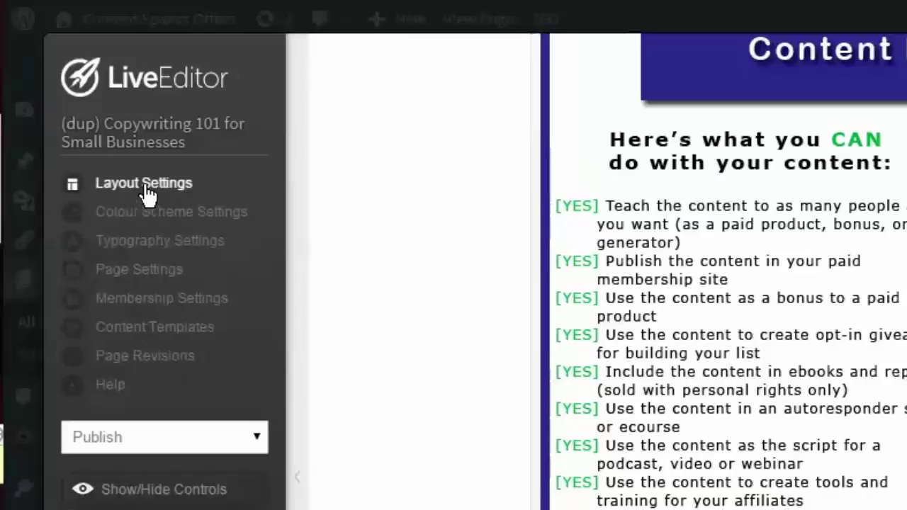
{"action": "left_click", "coordinate": [133, 275]}
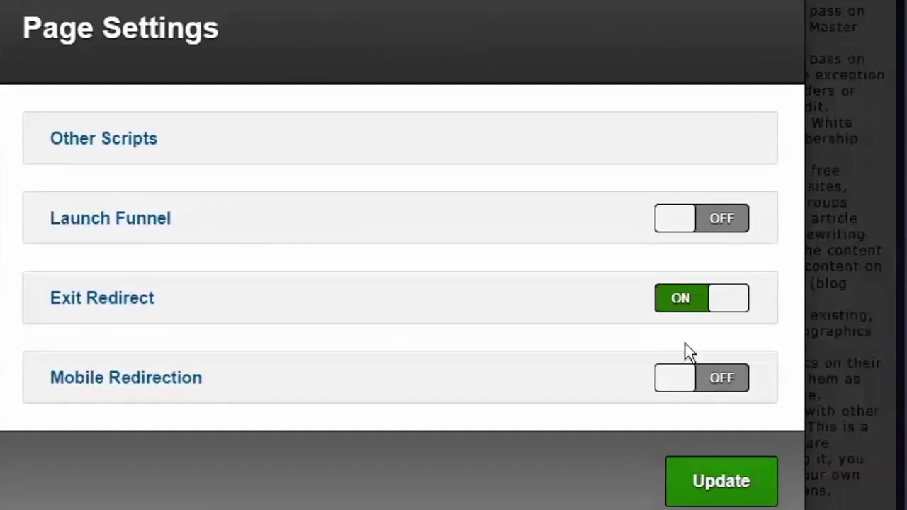
{"action": "left_click", "coordinate": [106, 303]}
{"action": "scroll", "coordinate": [105, 269], "scroll_direction": "down", "scroll_amount": 5}
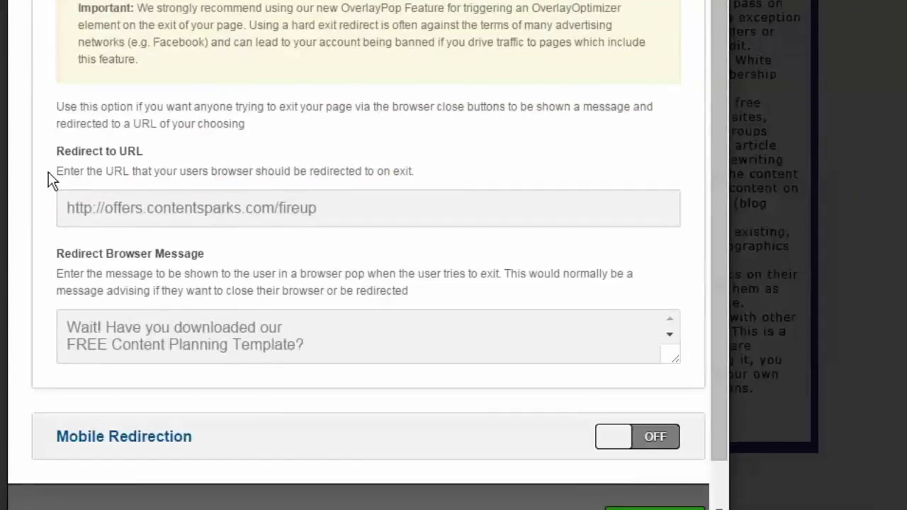
{"action": "scroll", "coordinate": [48, 171], "scroll_direction": "down", "scroll_amount": 2}
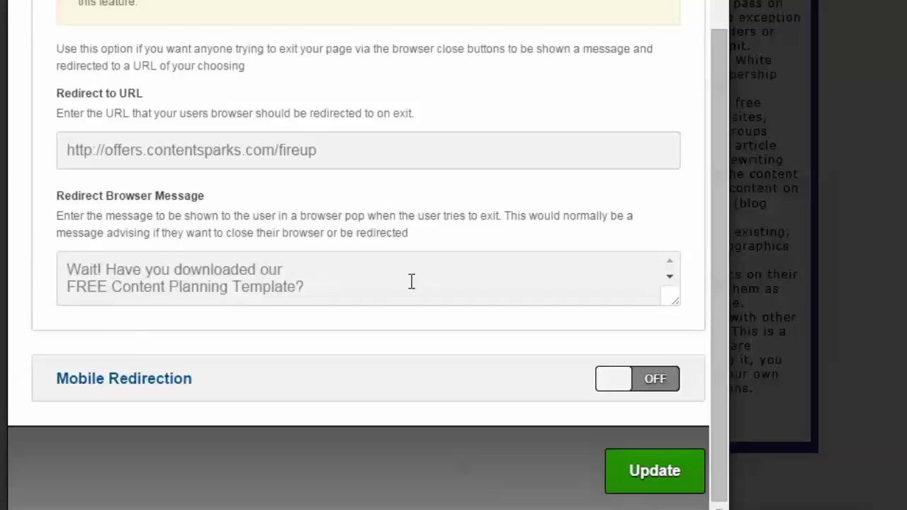
{"action": "scroll", "coordinate": [404, 280], "scroll_direction": "down", "scroll_amount": 1}
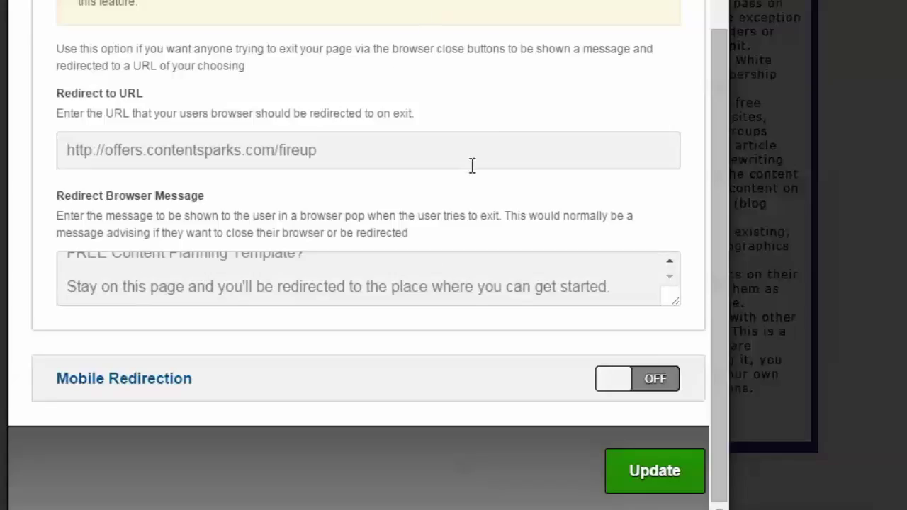
{"action": "scroll", "coordinate": [304, 247], "scroll_direction": "up", "scroll_amount": 3}
{"action": "scroll", "coordinate": [306, 242], "scroll_direction": "down", "scroll_amount": 3}
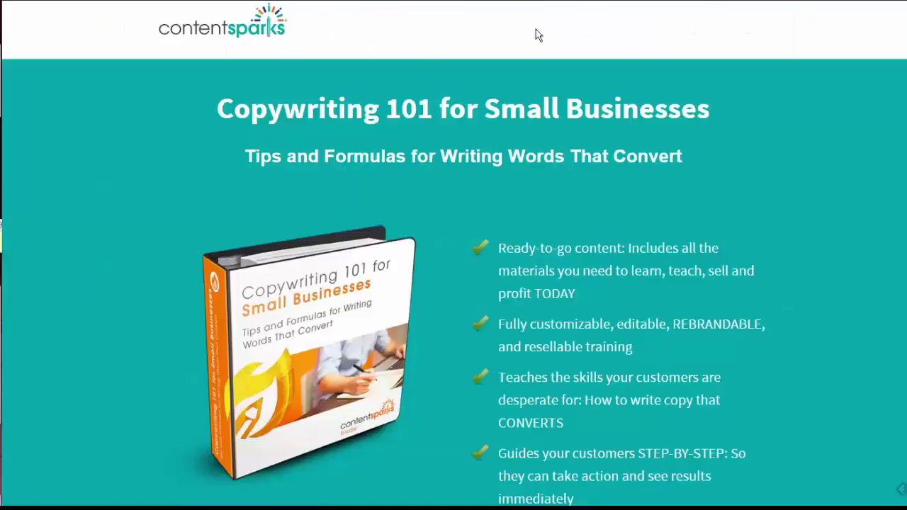
- Try to close the public Copywriting 101 sales page to test its exit redirect
{"action": "key", "text": "ctrl+w"}
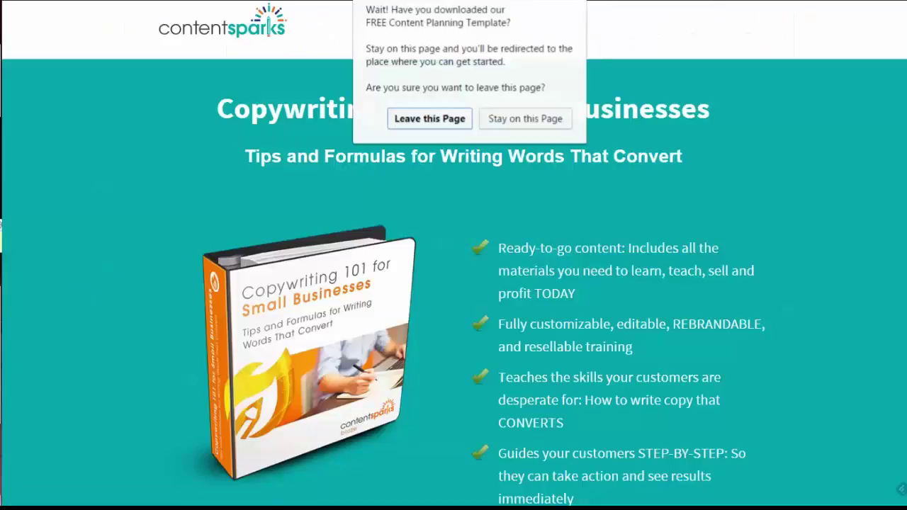